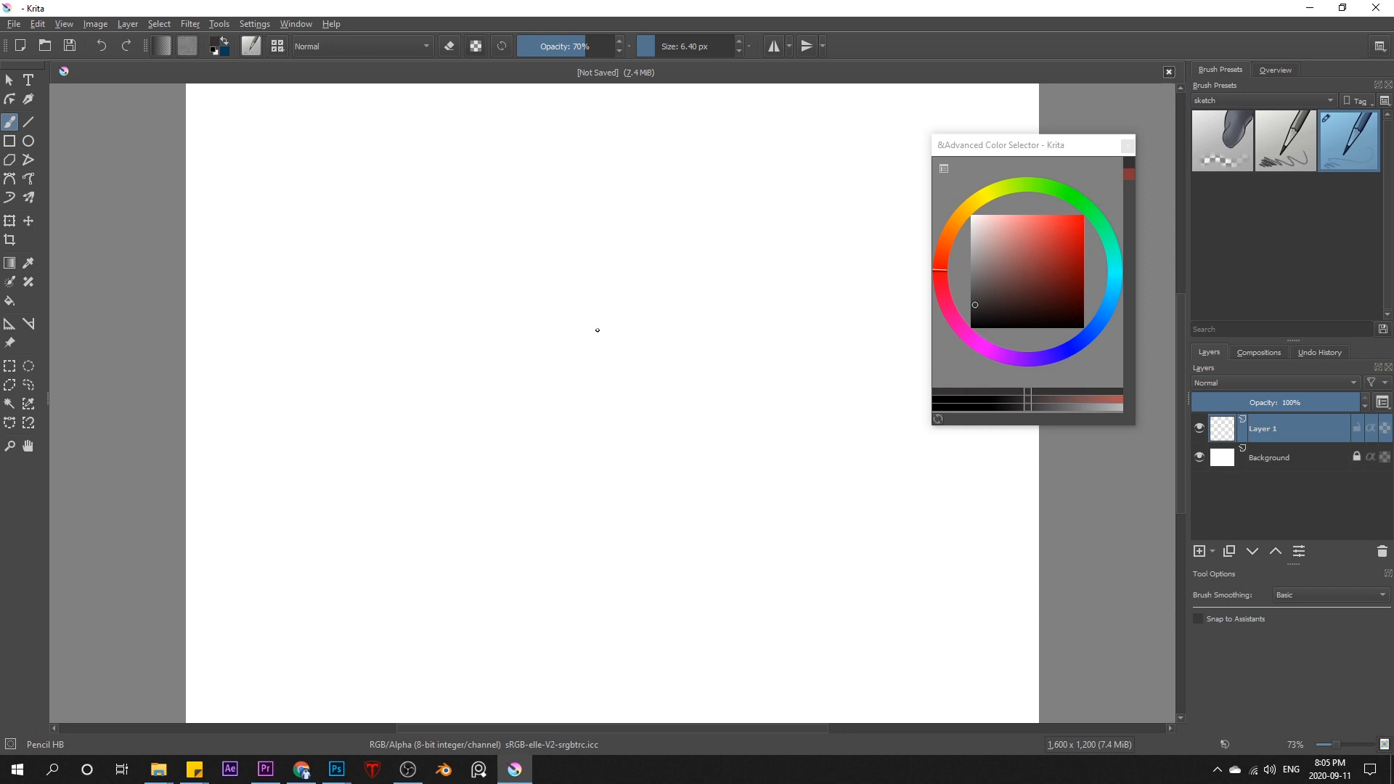
# Sketch a large closed circular outline with an 8 px pencil and add a new paint layer beneath the outline's layer.
pyautogui.press(']')
pyautogui.moveTo(485, 238)
pyautogui.mouseDown()
pyautogui.moveTo(482, 498)
pyautogui.moveTo(522, 229)
pyautogui.mouseUp()
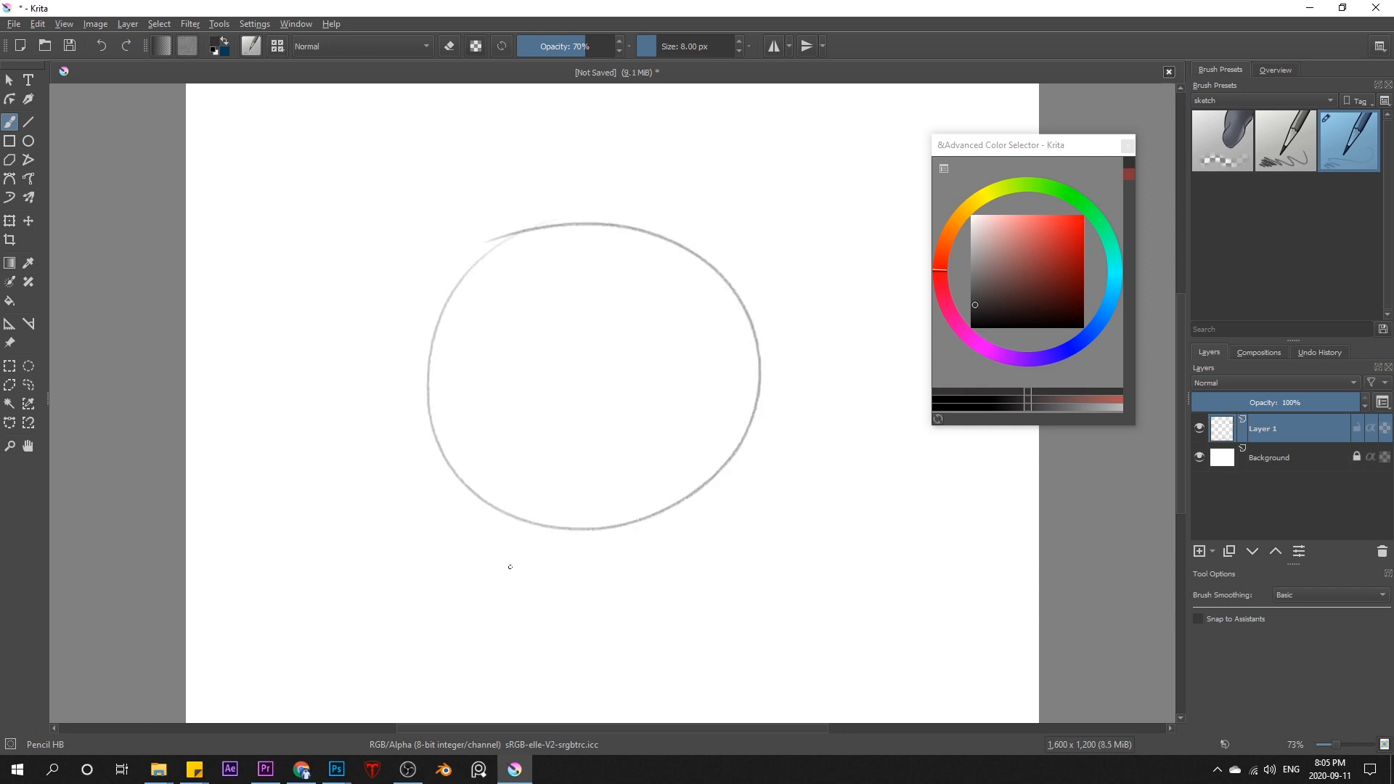
pyautogui.click(1199, 552)
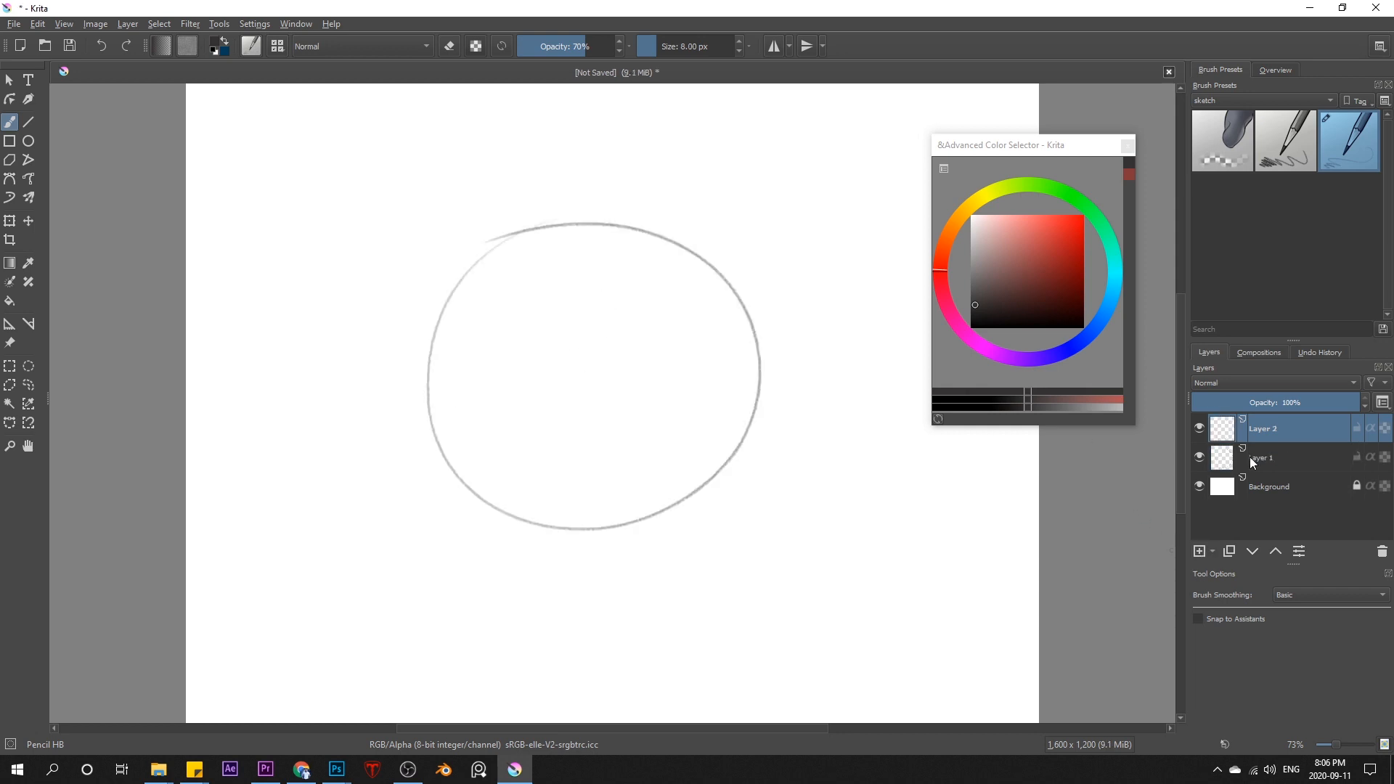
pyautogui.moveTo(1267, 426); pyautogui.dragTo(1270, 498)
# Fill the inside of the circle with dark red on the new layer beneath the outline.
pyautogui.click(9, 301)
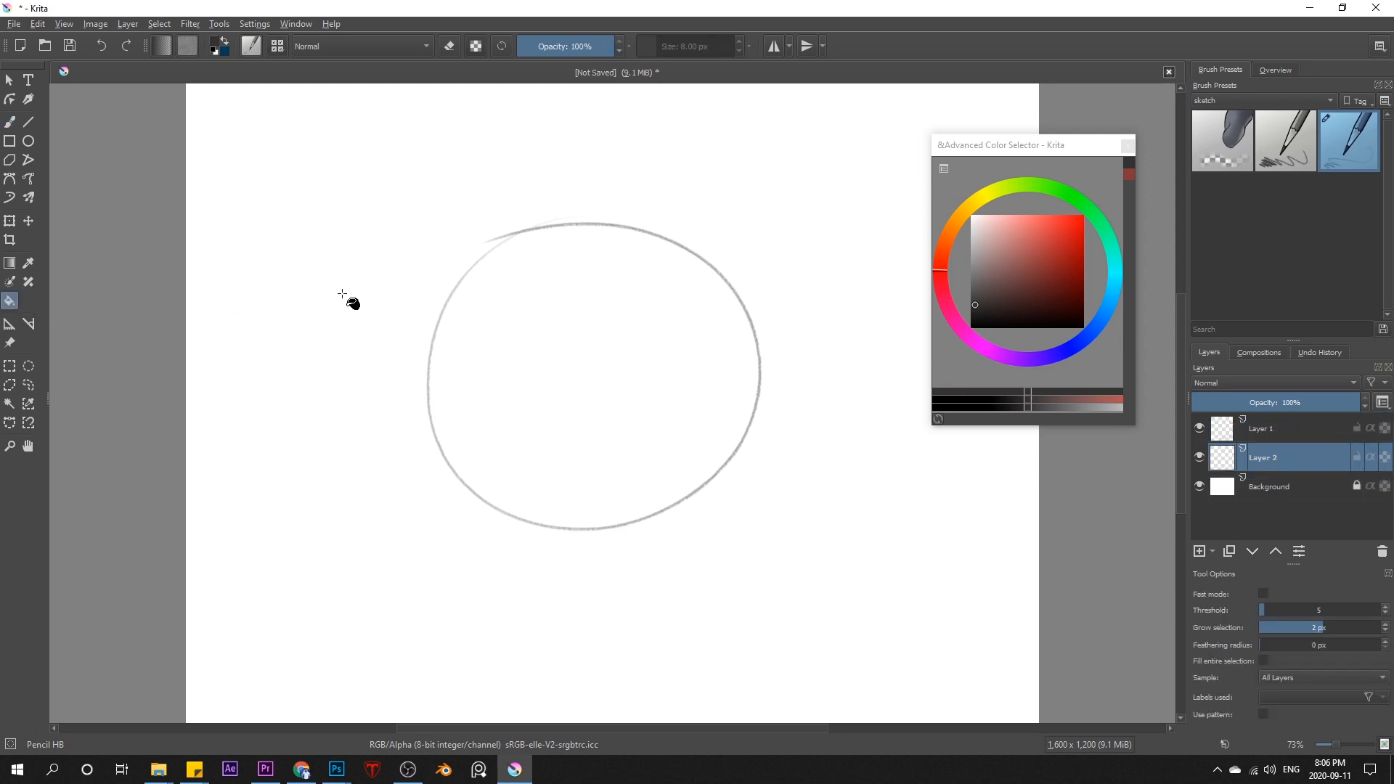
pyautogui.click(1047, 270)
pyautogui.click(646, 406)
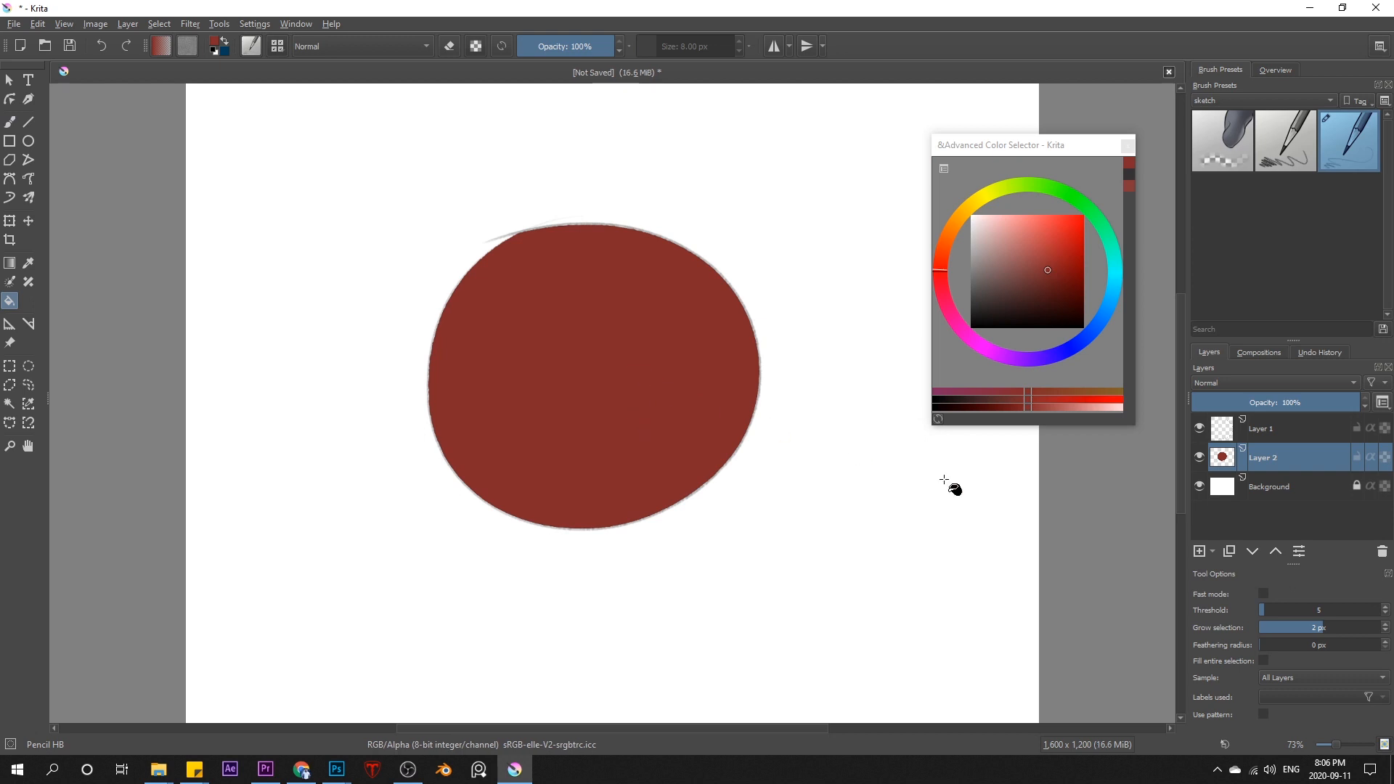
# Undo the fill and try refilling the circle with threshold 14 and the selection grown by 5 px.
pyautogui.click(1327, 629)
pyautogui.click(1276, 608)
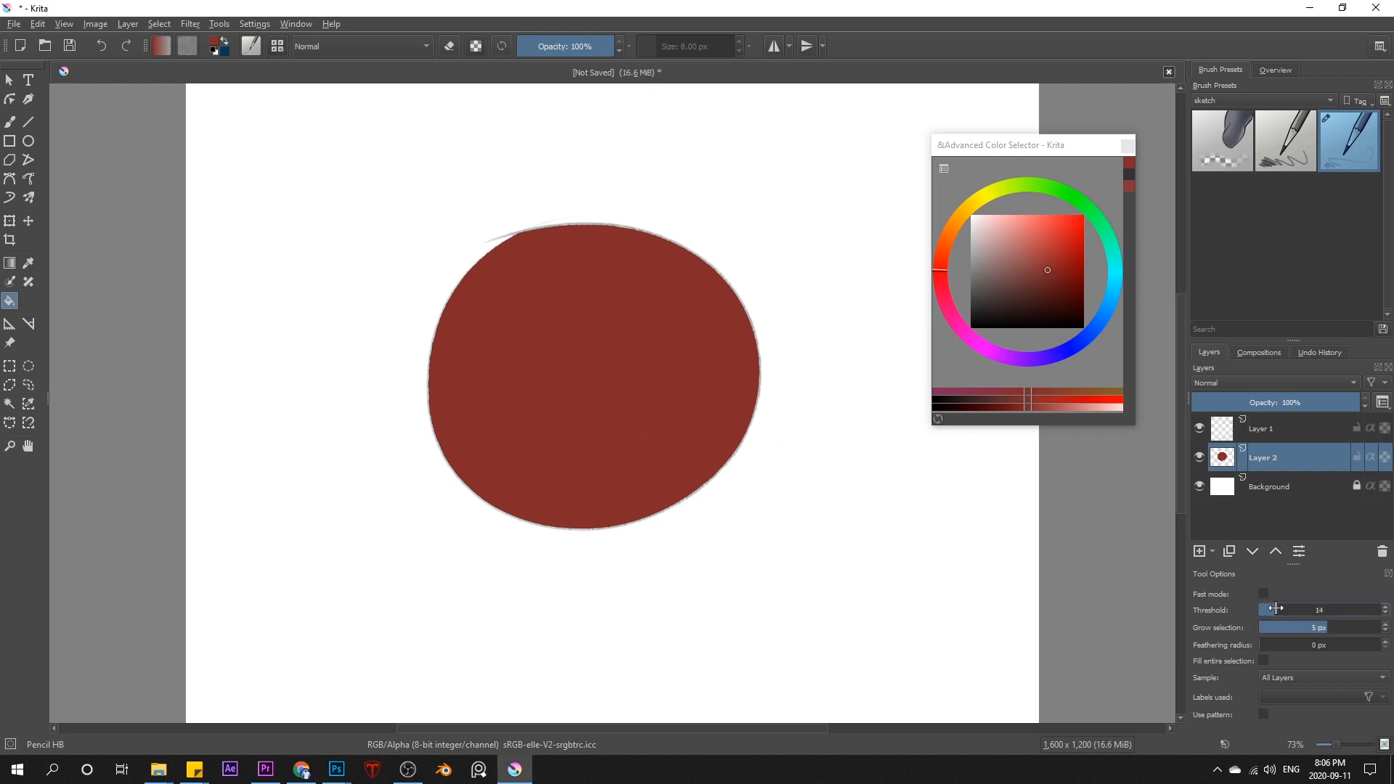
pyautogui.hotkey('ctrl', 'z')
pyautogui.click(625, 343)
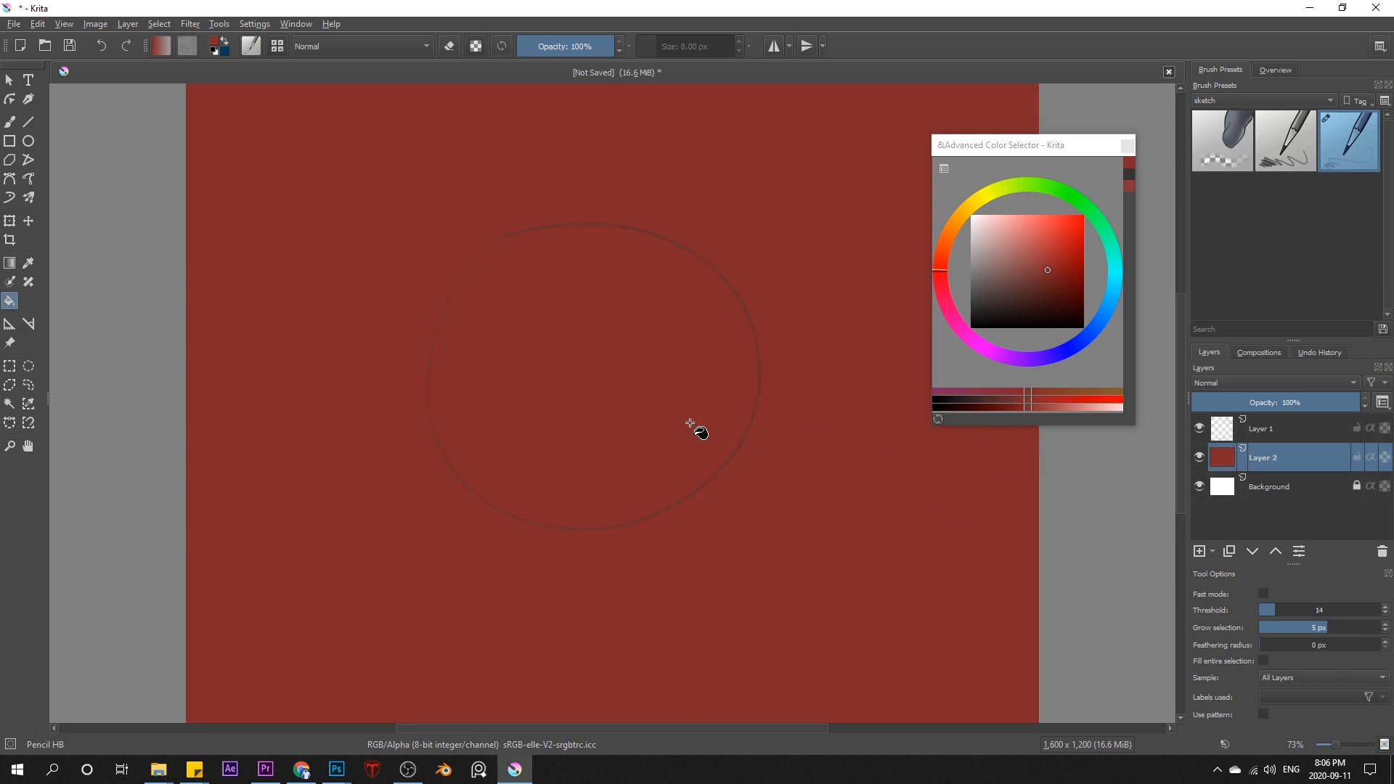
# Undo the last fill, set the fill threshold to 6 and refill the circle with dark red.
pyautogui.hotkey('ctrl', 'z')
pyautogui.click(1267, 613)
pyautogui.moveTo(1268, 616); pyautogui.dragTo(1265, 617)
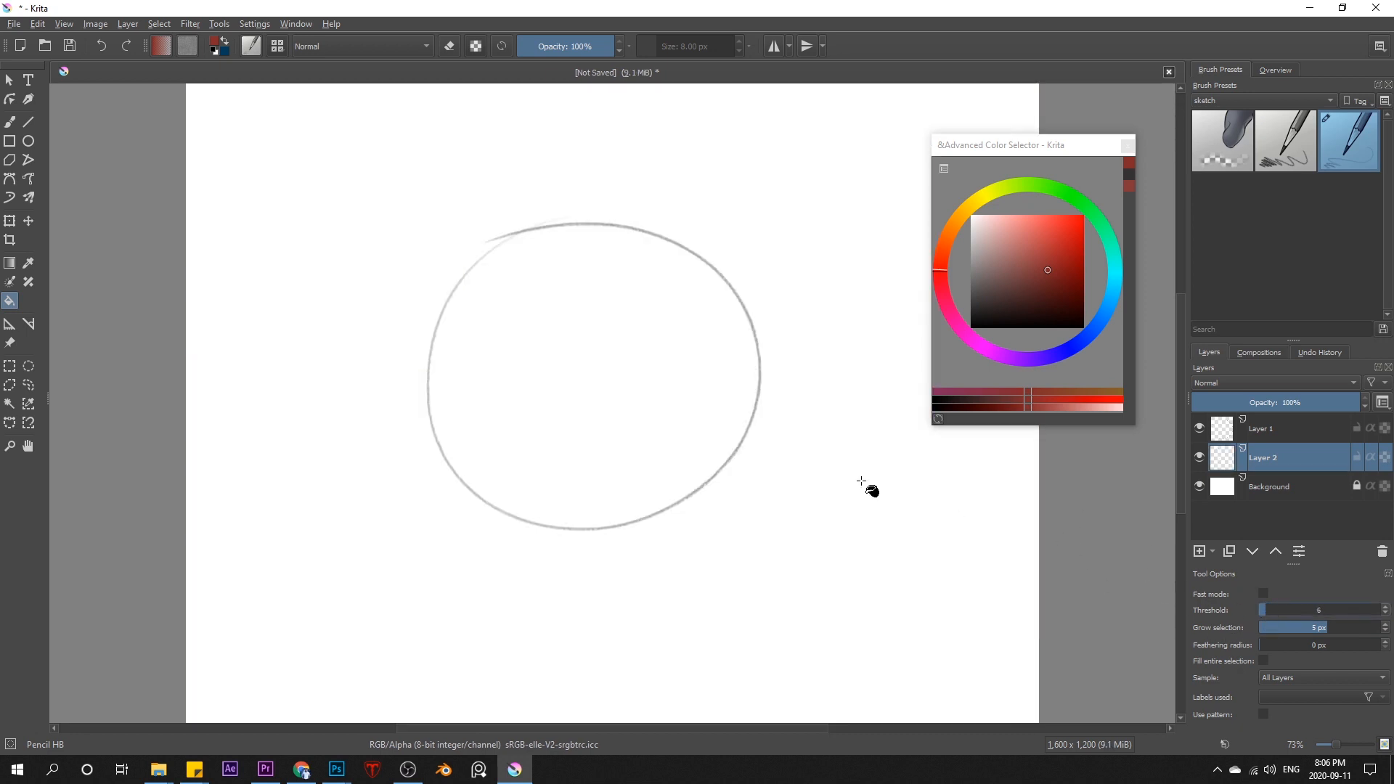
pyautogui.click(729, 429)
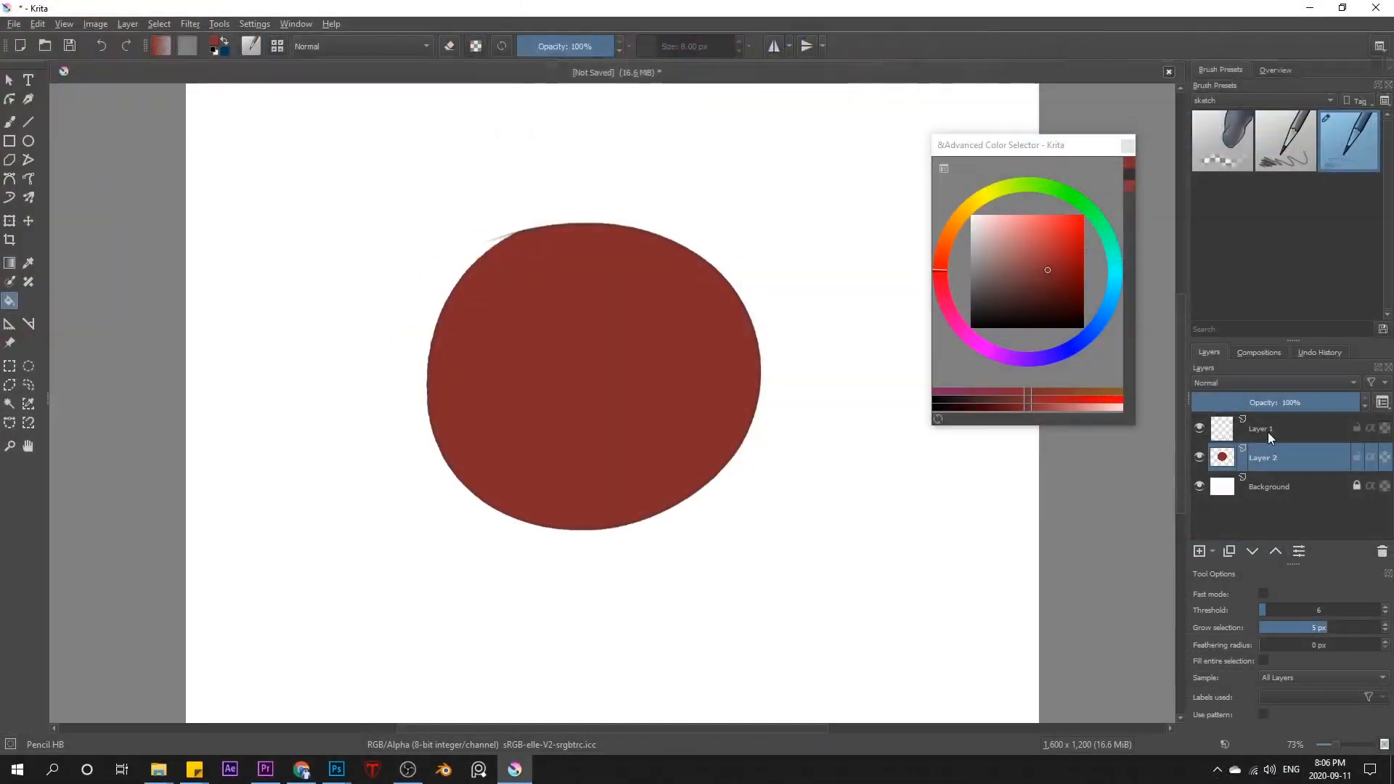
# Rename the outline layer to LINE and set its blending mode to Multiply.
pyautogui.click(1269, 431)
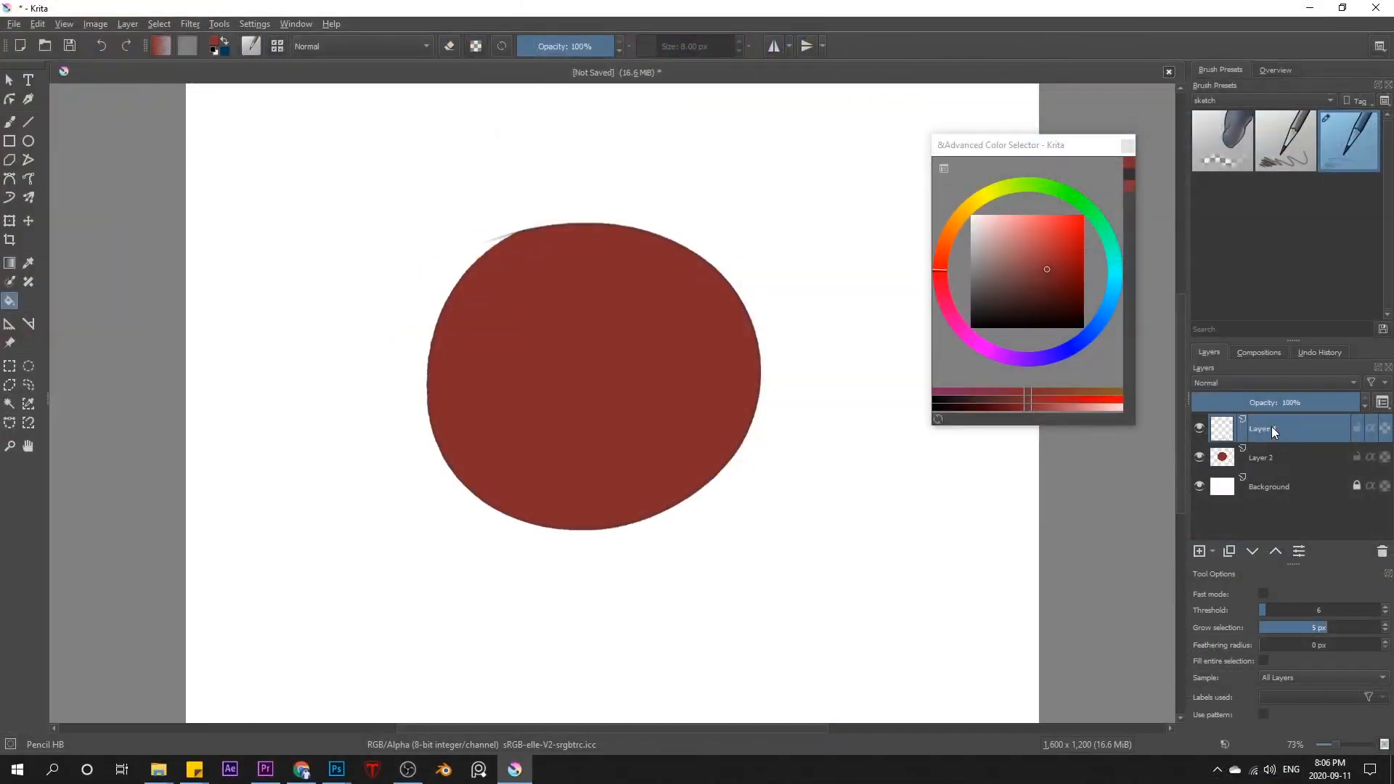
pyautogui.doubleClick(1292, 426)
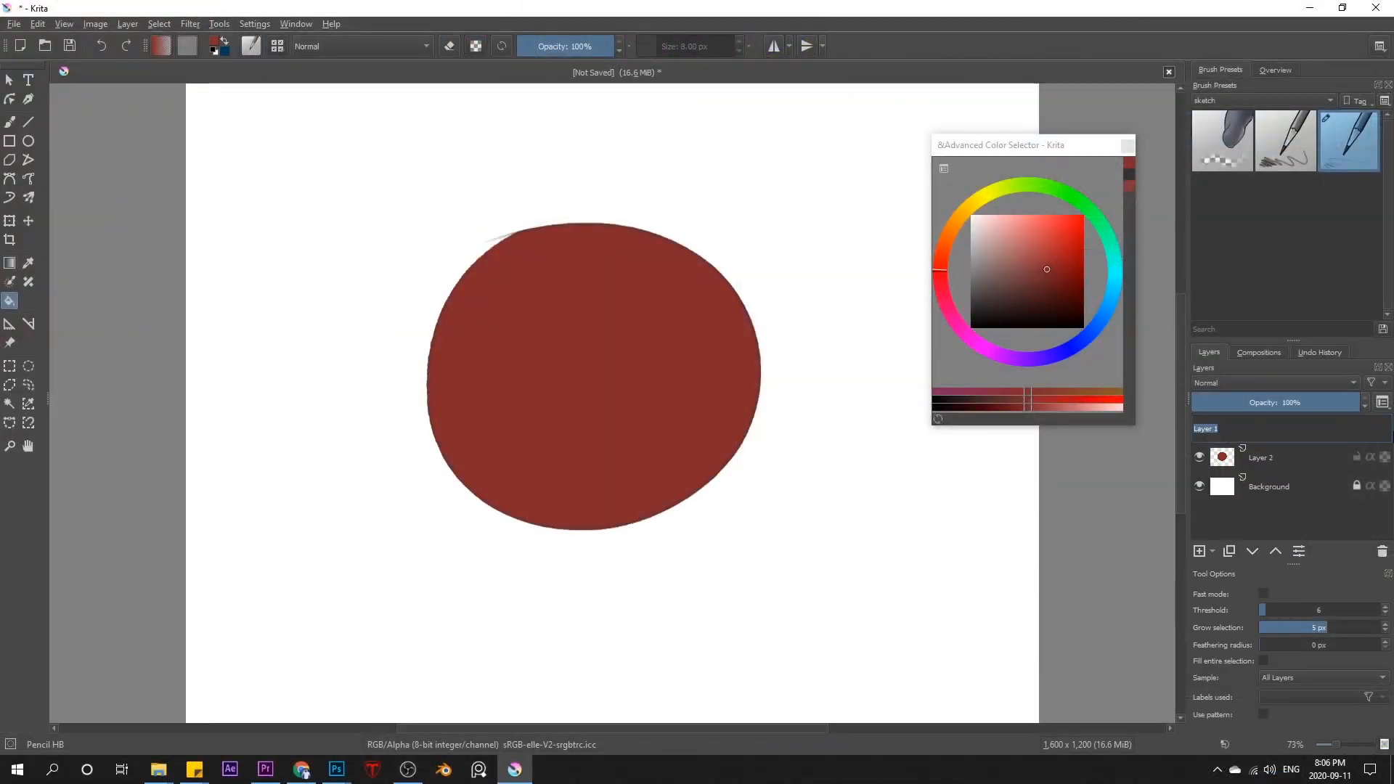
pyautogui.write('LINE')
pyautogui.press('Return')
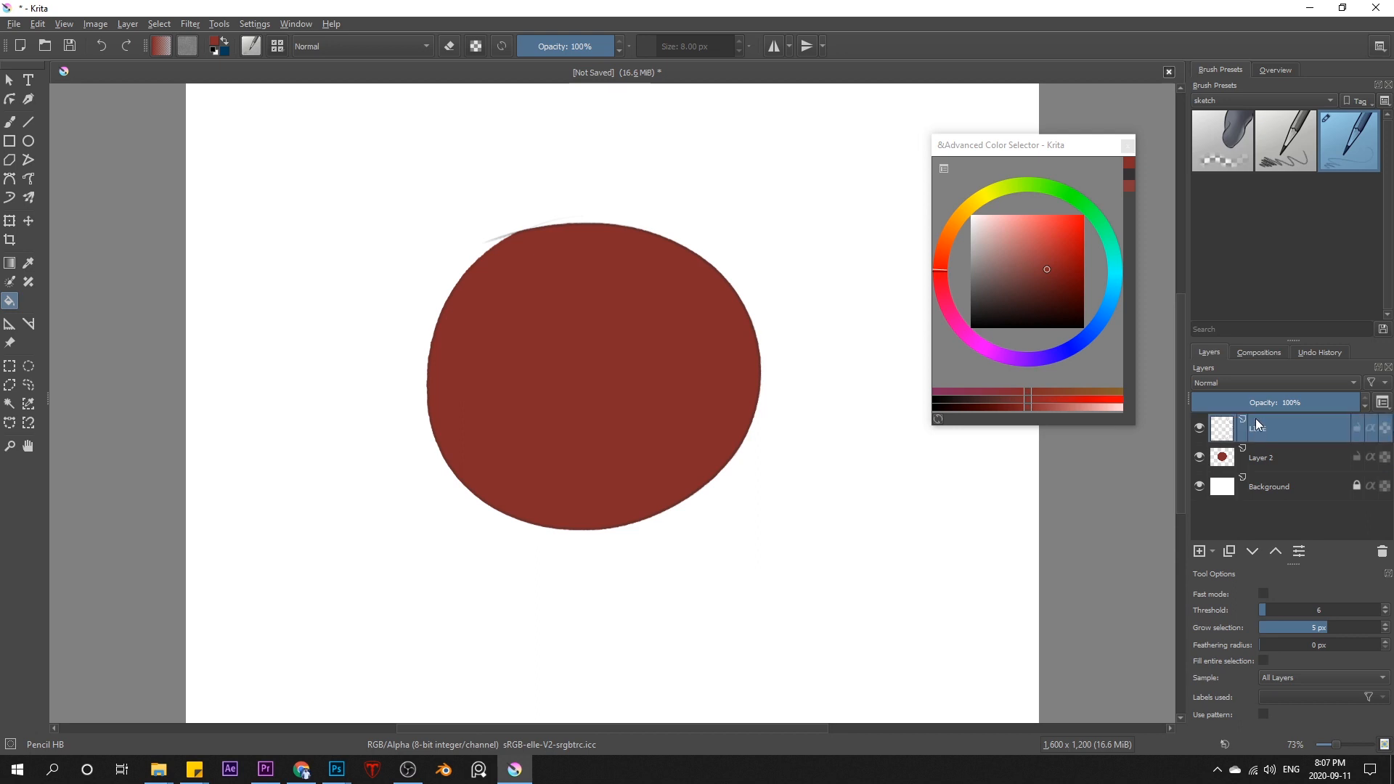
pyautogui.click(1243, 384)
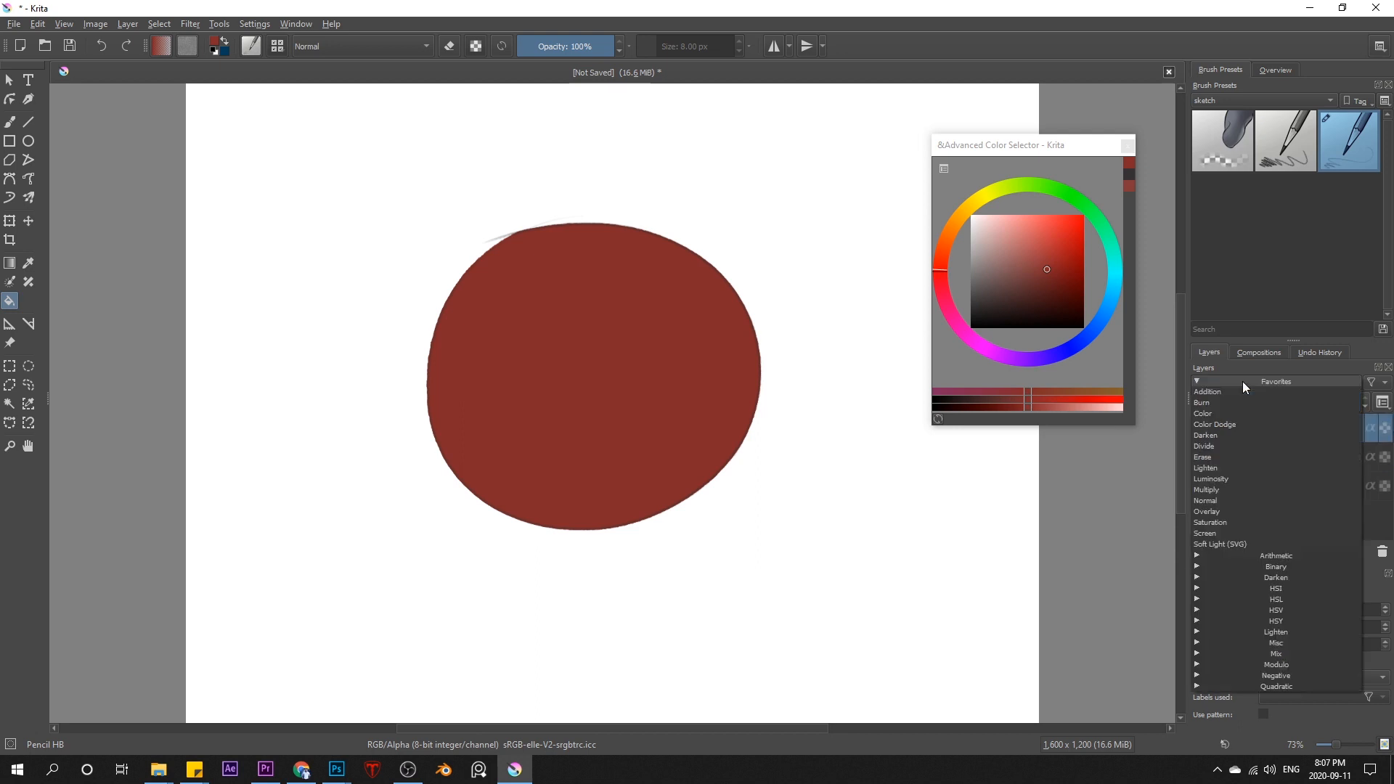
pyautogui.click(1227, 489)
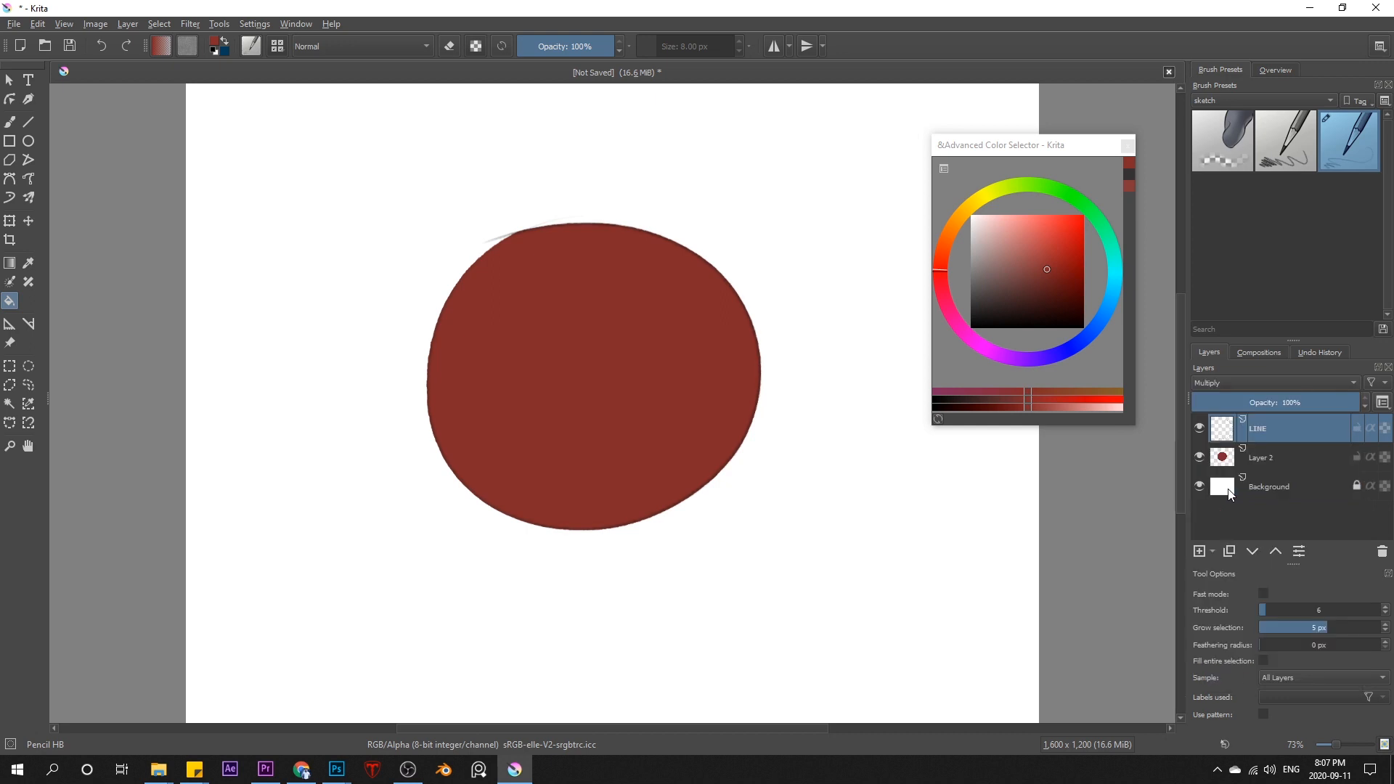
# Recolor the circle fill on Layer 2 to muted plum with an HSV adjustment, hue about -38 and saturation about -28.
pyautogui.moveTo(1260, 428)
pyautogui.click(1263, 457)
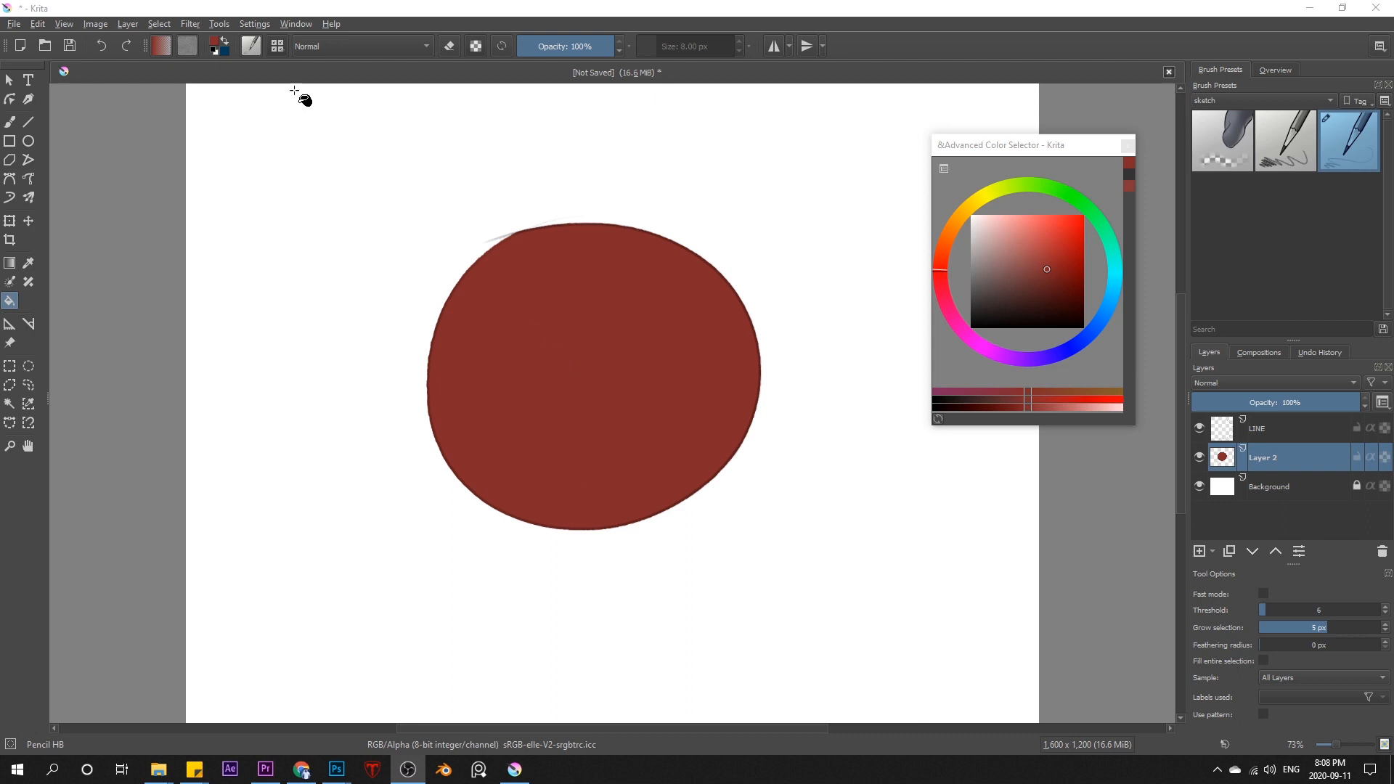
pyautogui.click(190, 24)
pyautogui.moveTo(211, 58)
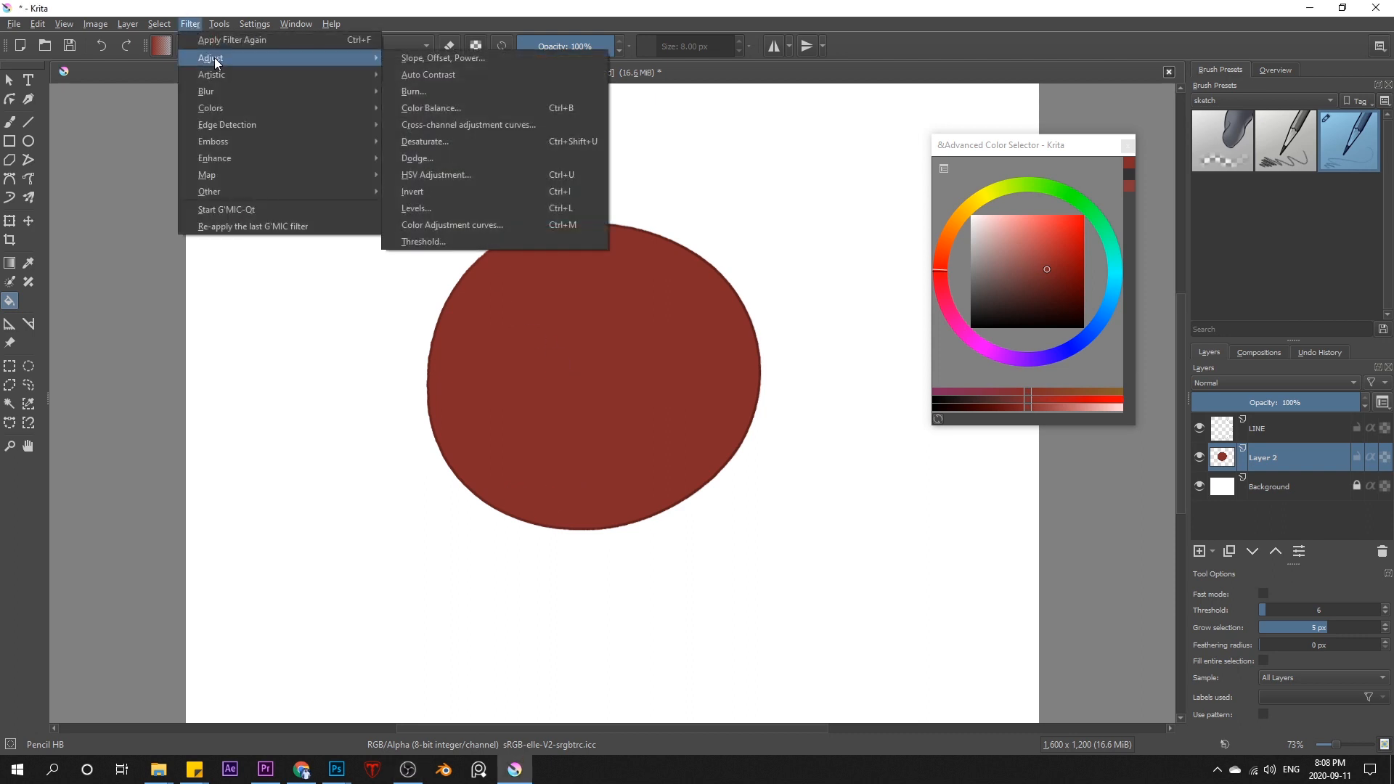
pyautogui.click(420, 177)
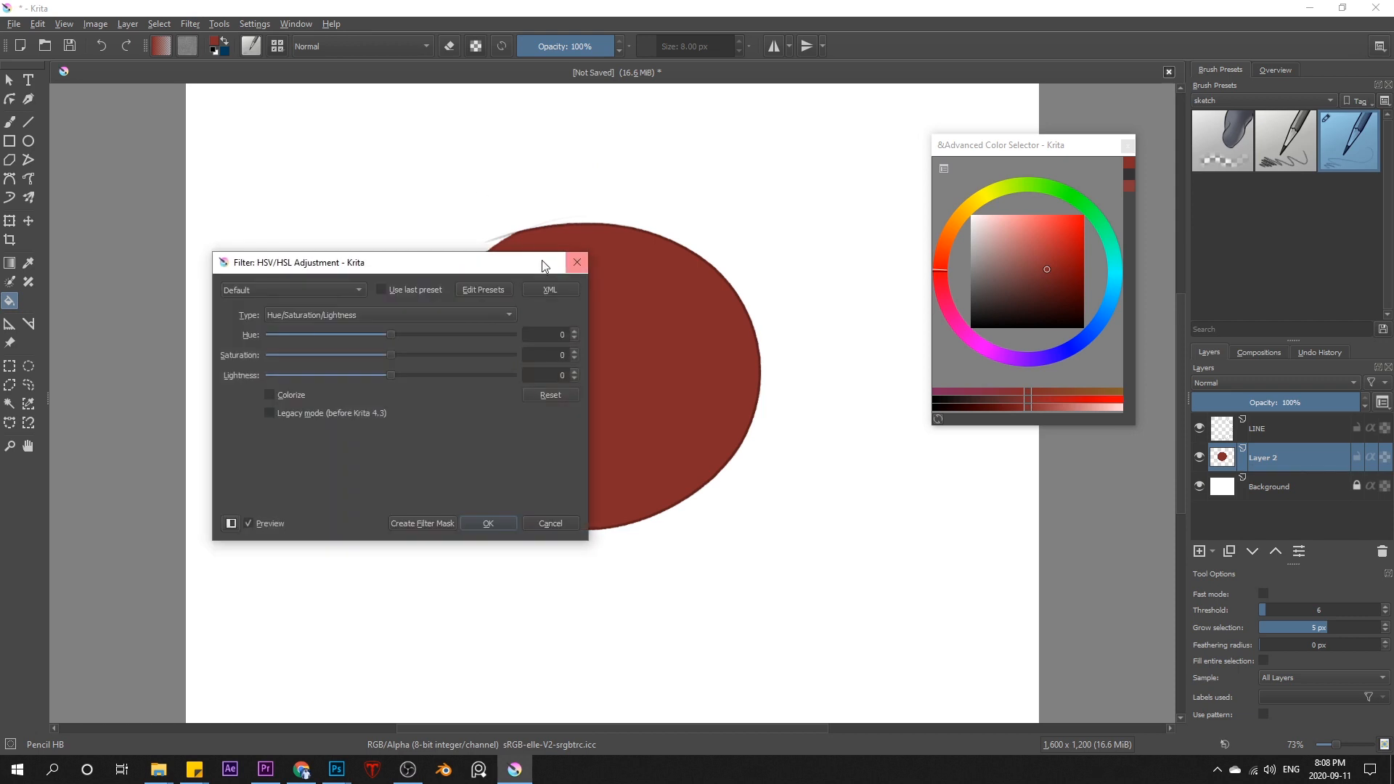
pyautogui.moveTo(484, 266); pyautogui.dragTo(355, 165)
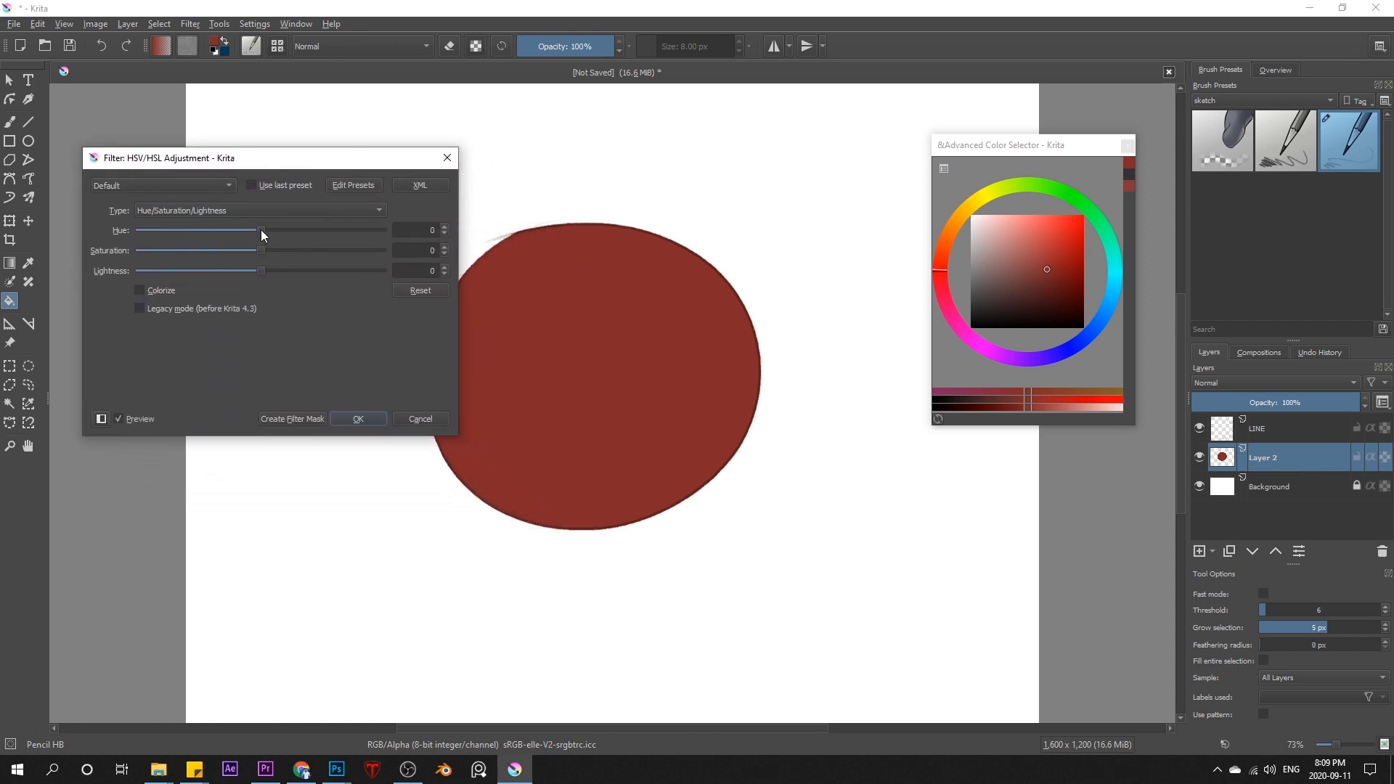
pyautogui.moveTo(260, 230); pyautogui.dragTo(228, 249)
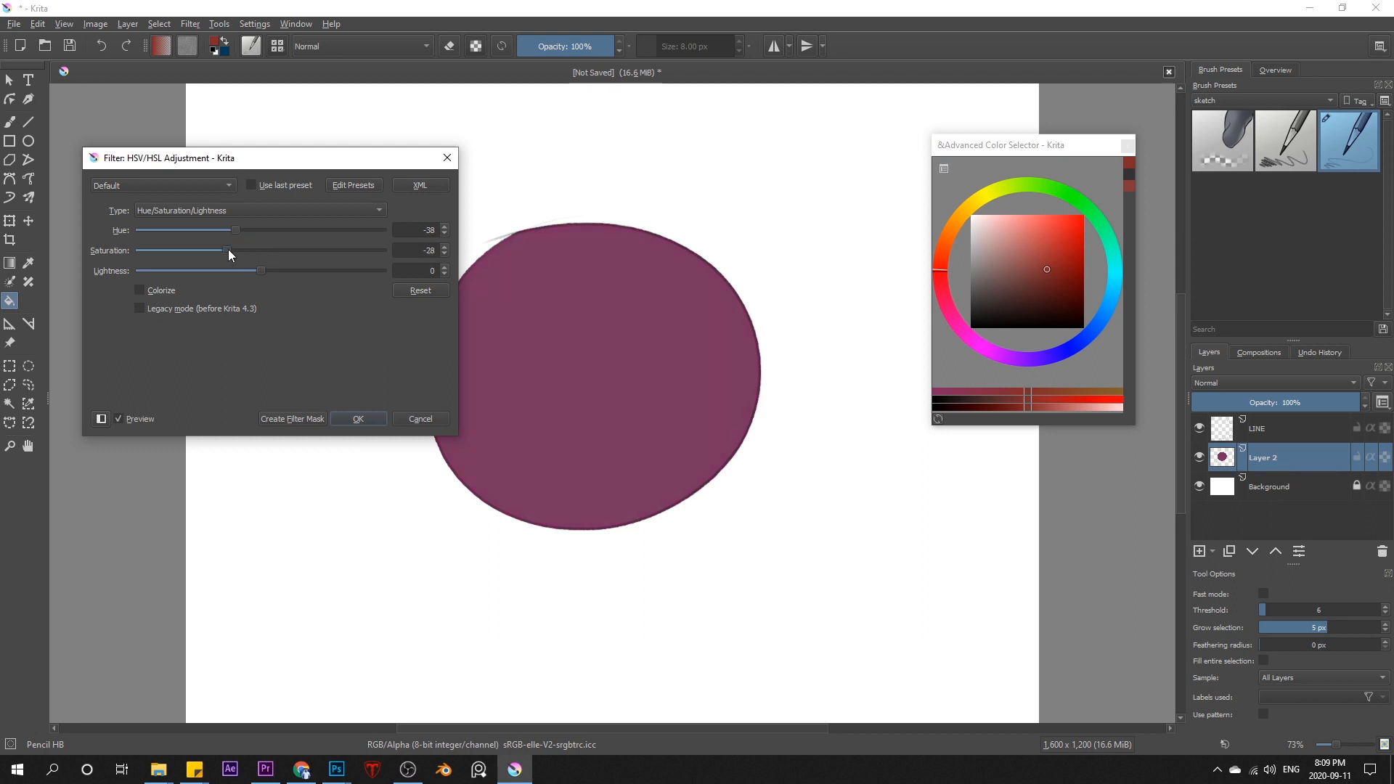
pyautogui.click(358, 419)
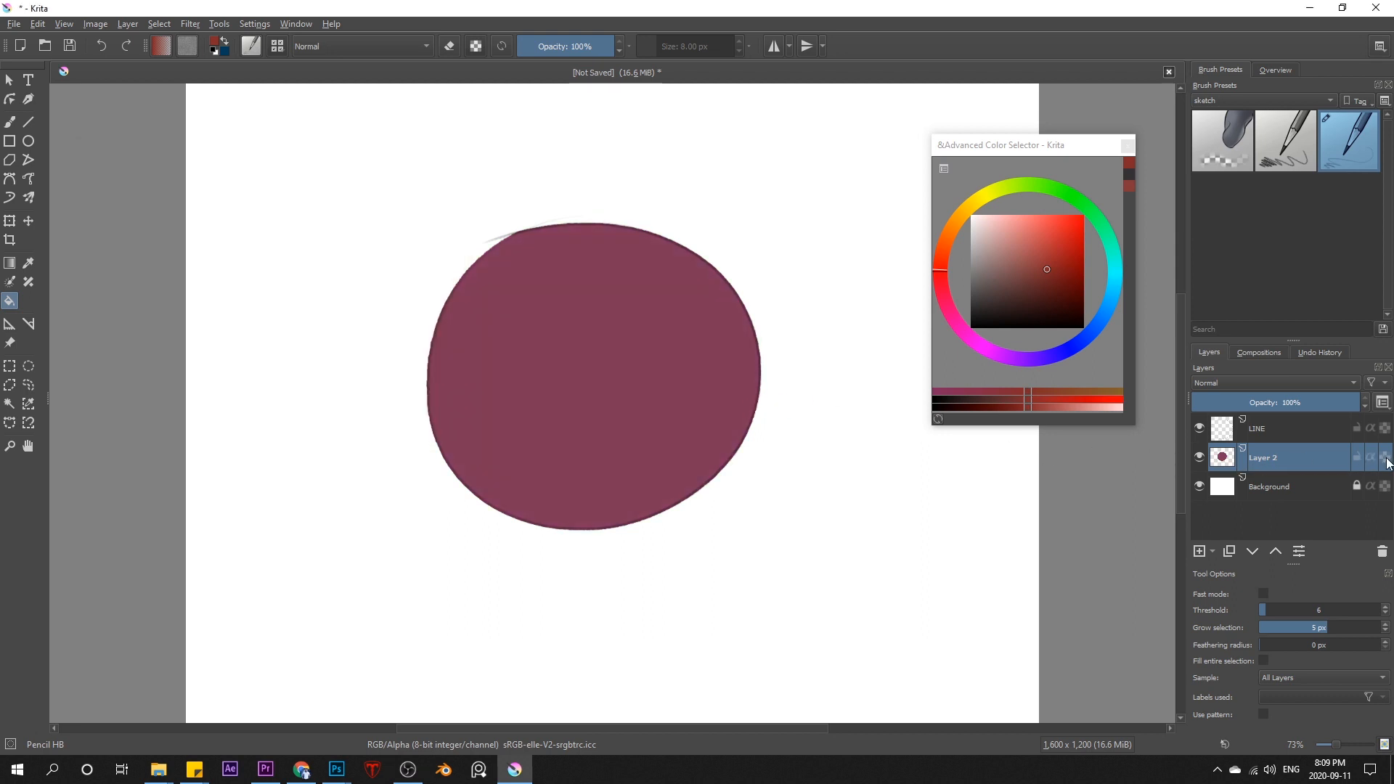
# Lock the alpha of the circle's fill layer and choose the Airbrush linear brush from the paint presets.
pyautogui.moveTo(1387, 459)
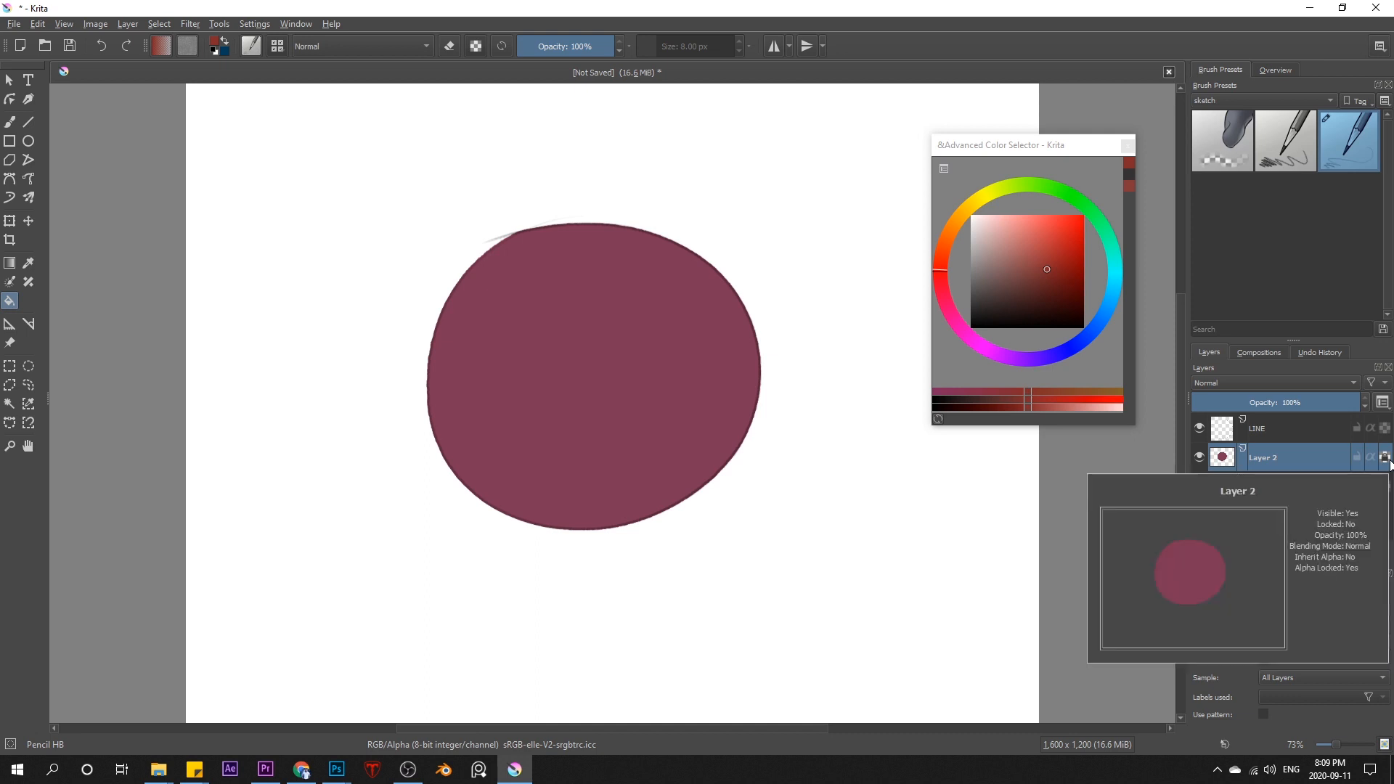
pyautogui.click(1234, 100)
pyautogui.click(1204, 182)
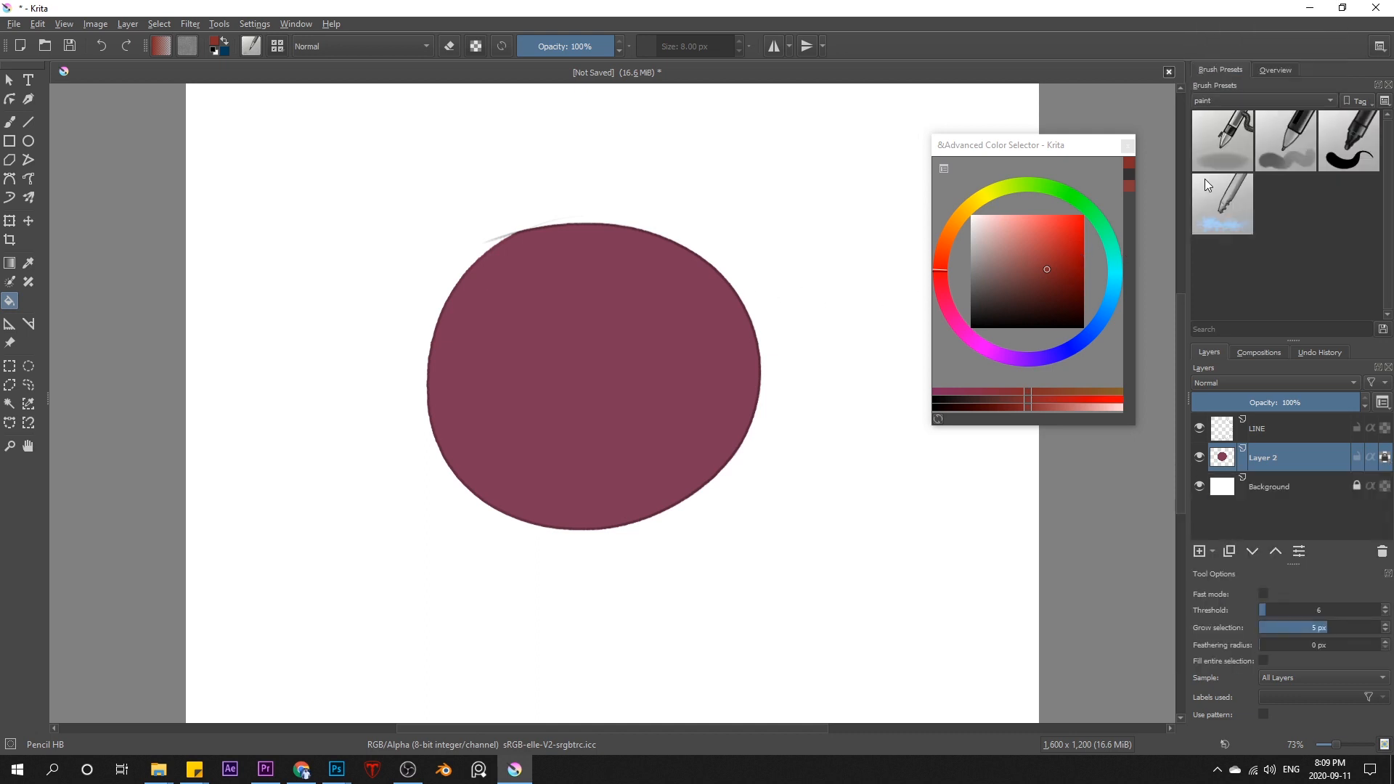
pyautogui.click(1223, 140)
pyautogui.press('b')
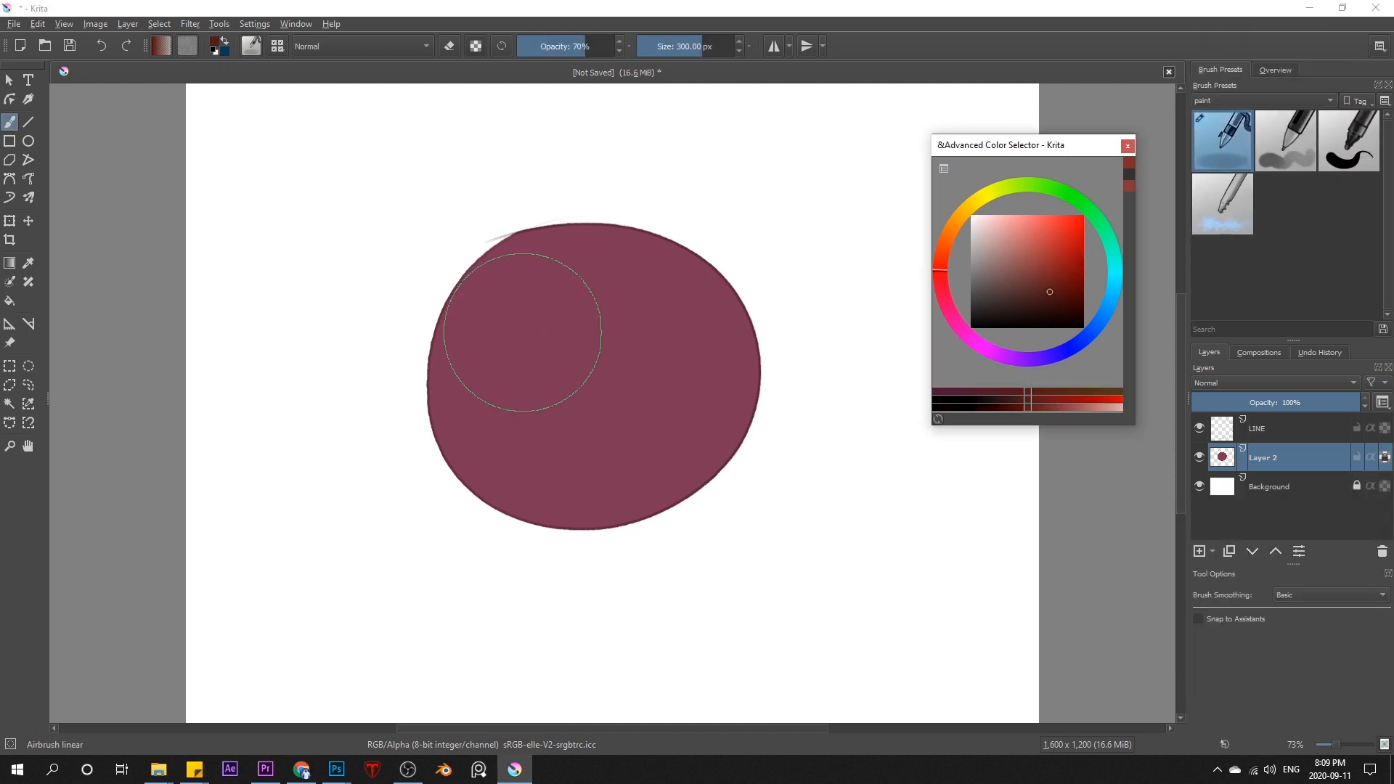
# Try airbrushing dark red-brown shading directly on Layer 2 along the circle's lower-left side, reducing the brush size to 215 px.
pyautogui.moveTo(427, 202); pyautogui.dragTo(642, 522)
pyautogui.moveTo(482, 277); pyautogui.dragTo(722, 501)
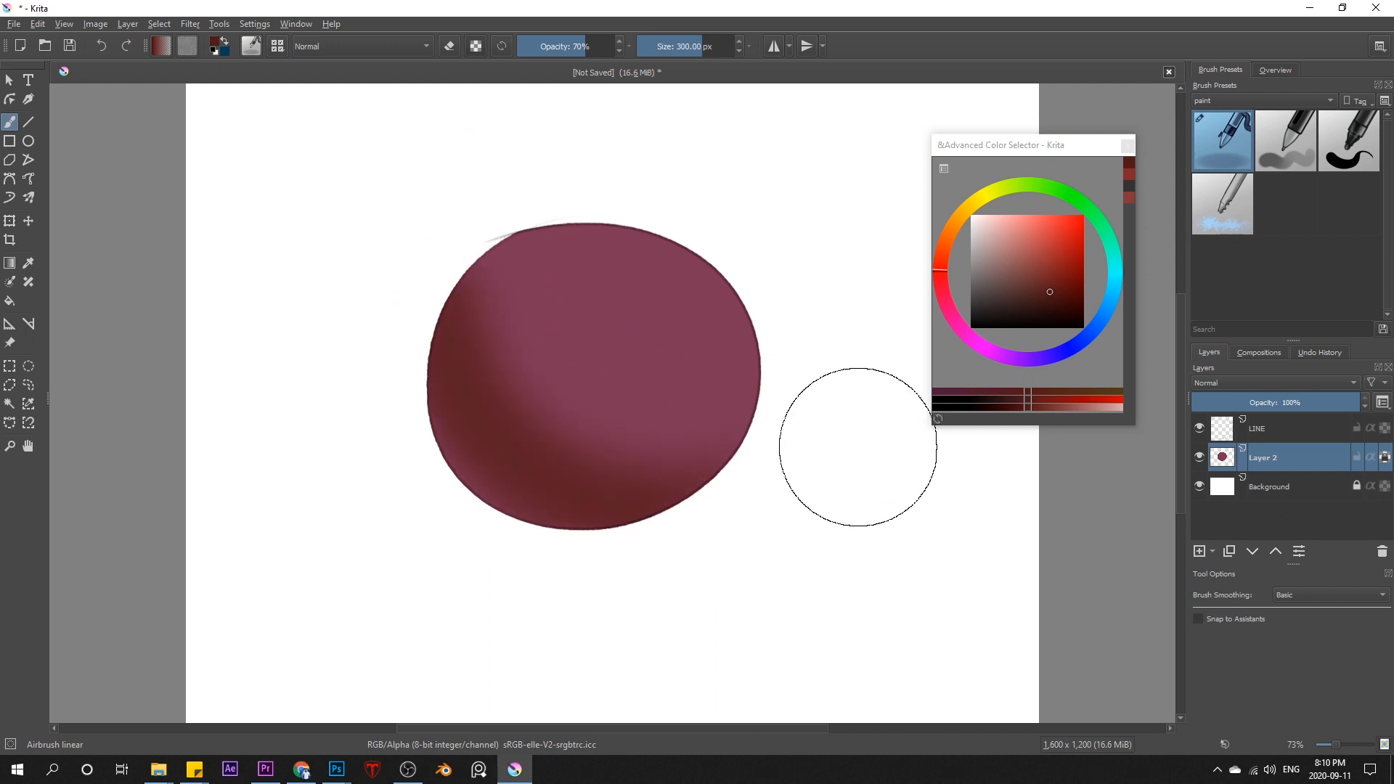
pyautogui.press('[')
pyautogui.press('[')
pyautogui.press('[')
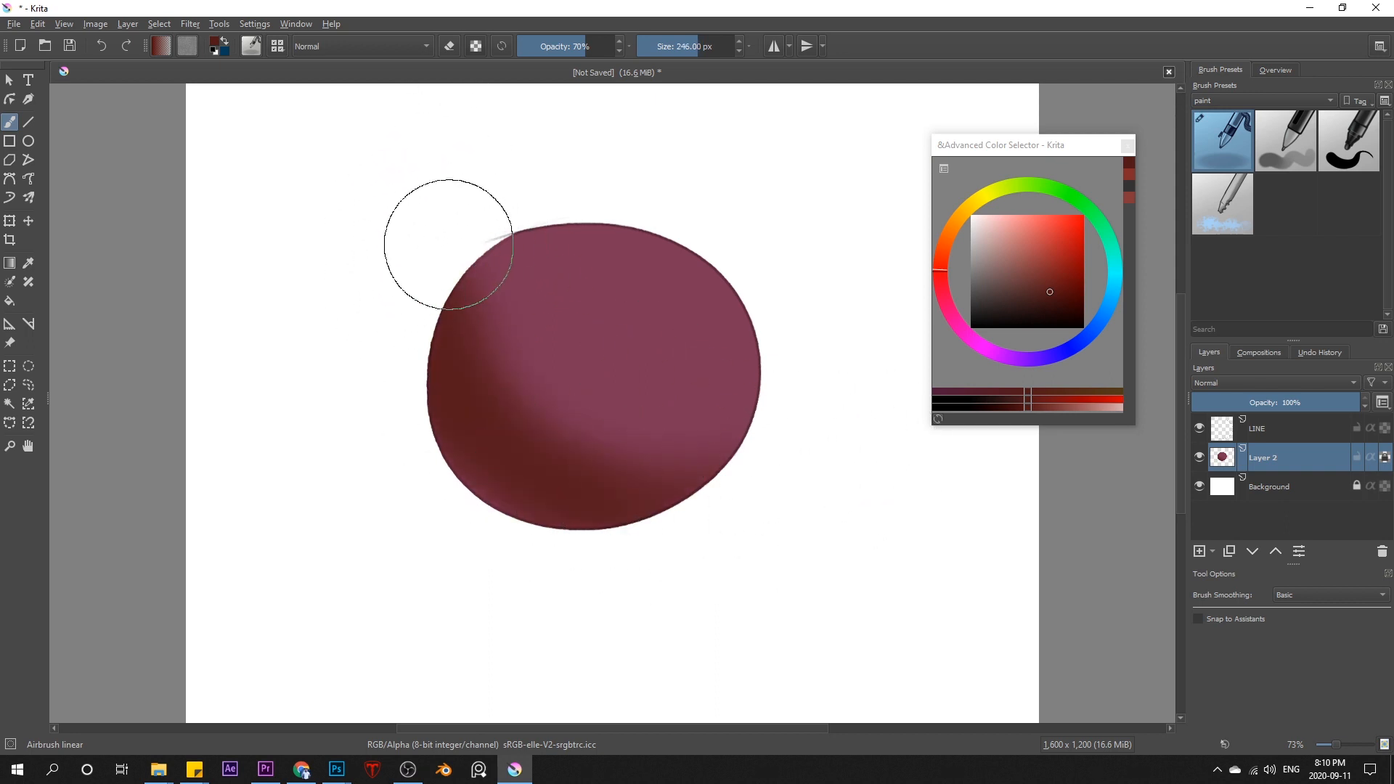
pyautogui.press('[')
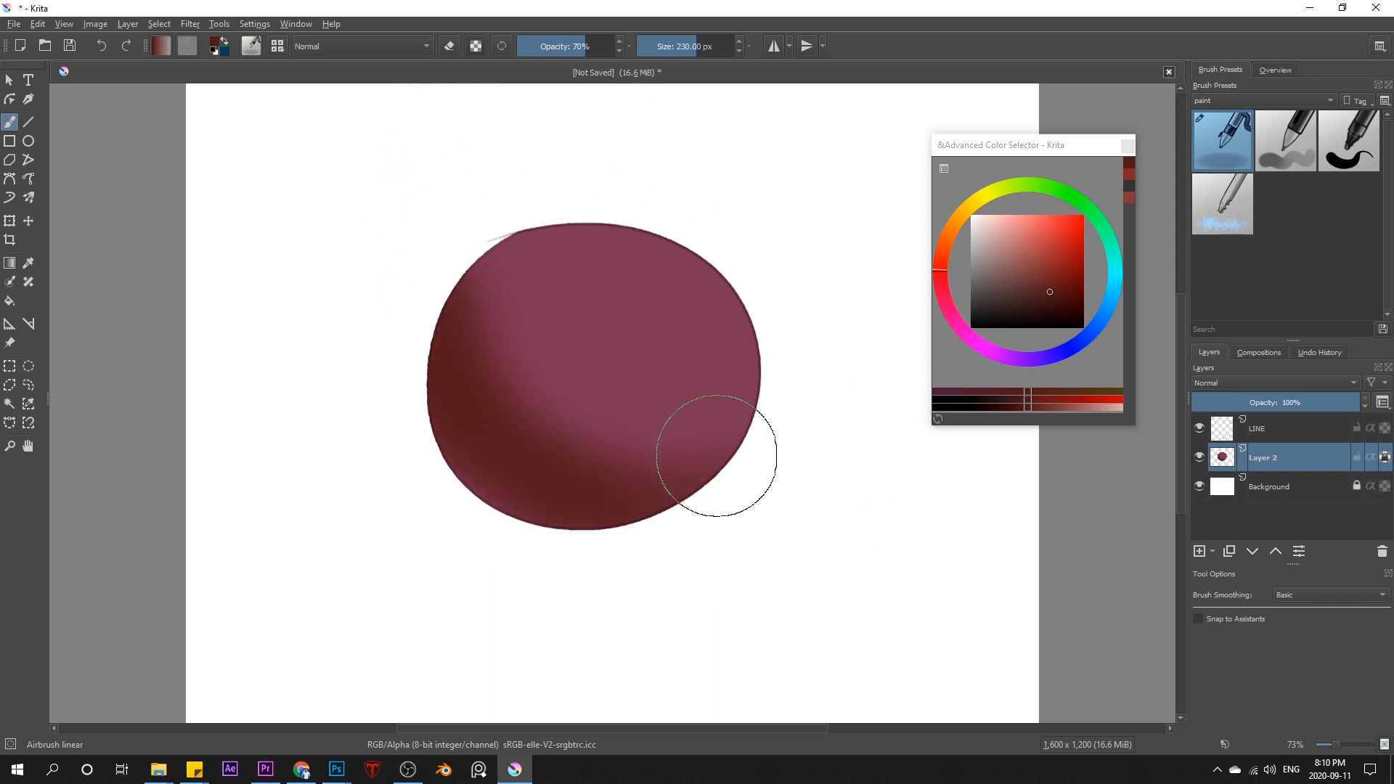
pyautogui.press('[')
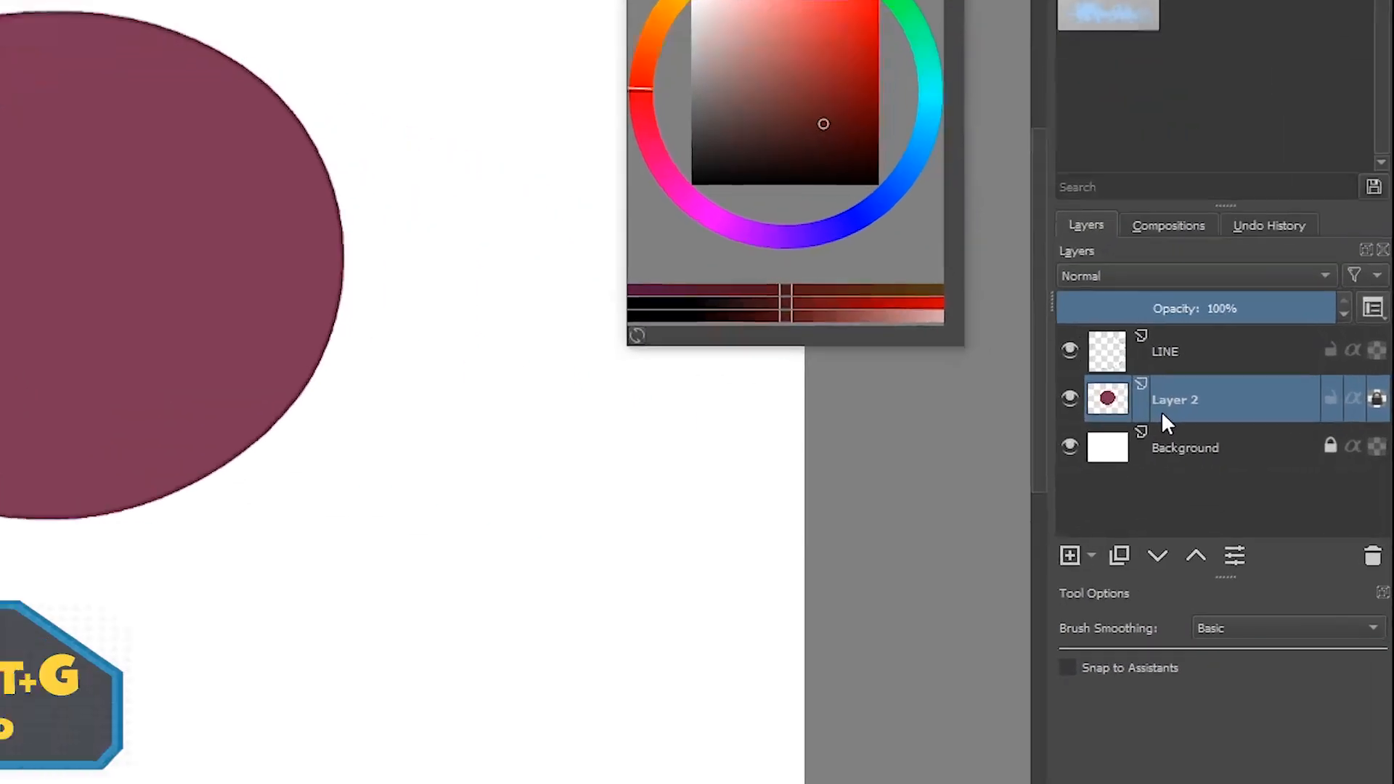
# Put Layer 2 into a clipping group and airbrush dark red-brown shading along the circle's lower-left side on the mask layer, enlarging the brush to 281 px.
pyautogui.hotkey('ctrl', 'shift', 'g')
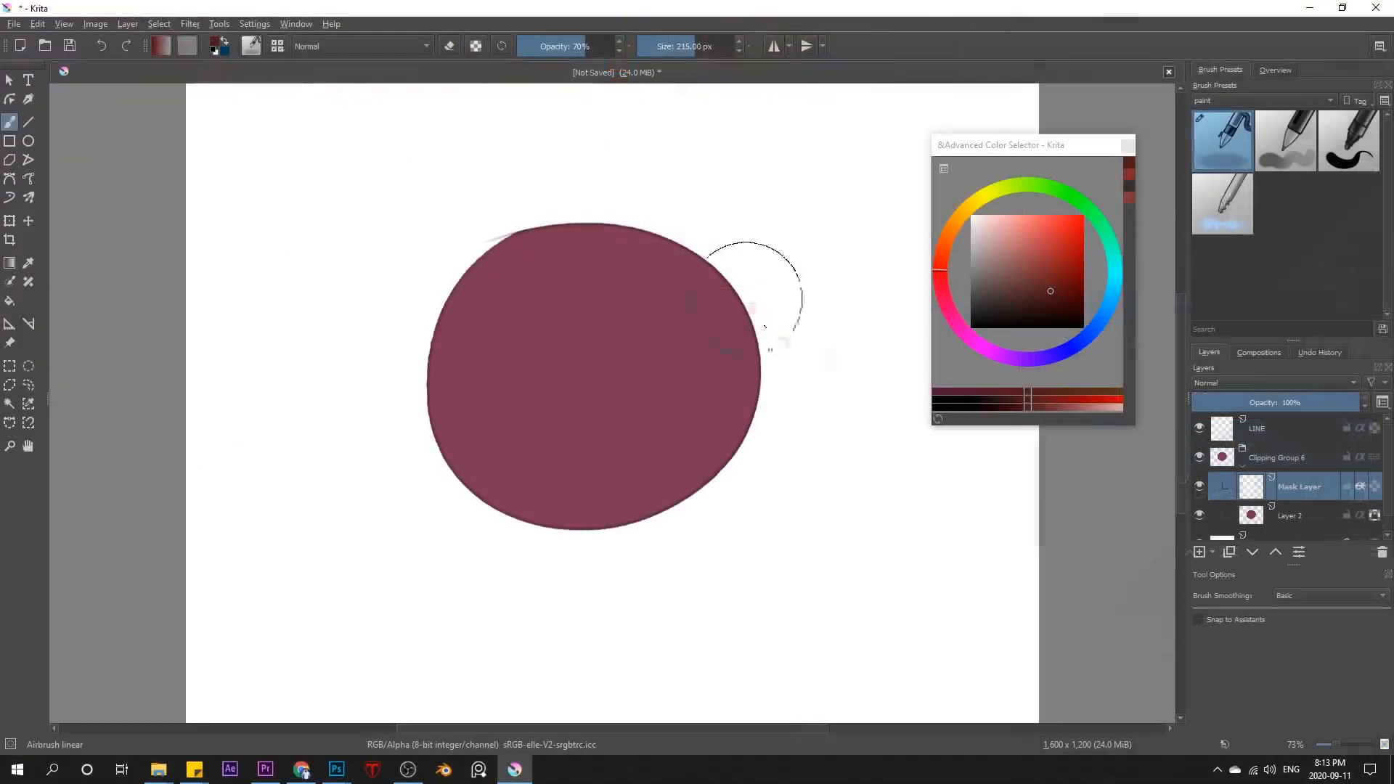
pyautogui.click(1044, 294)
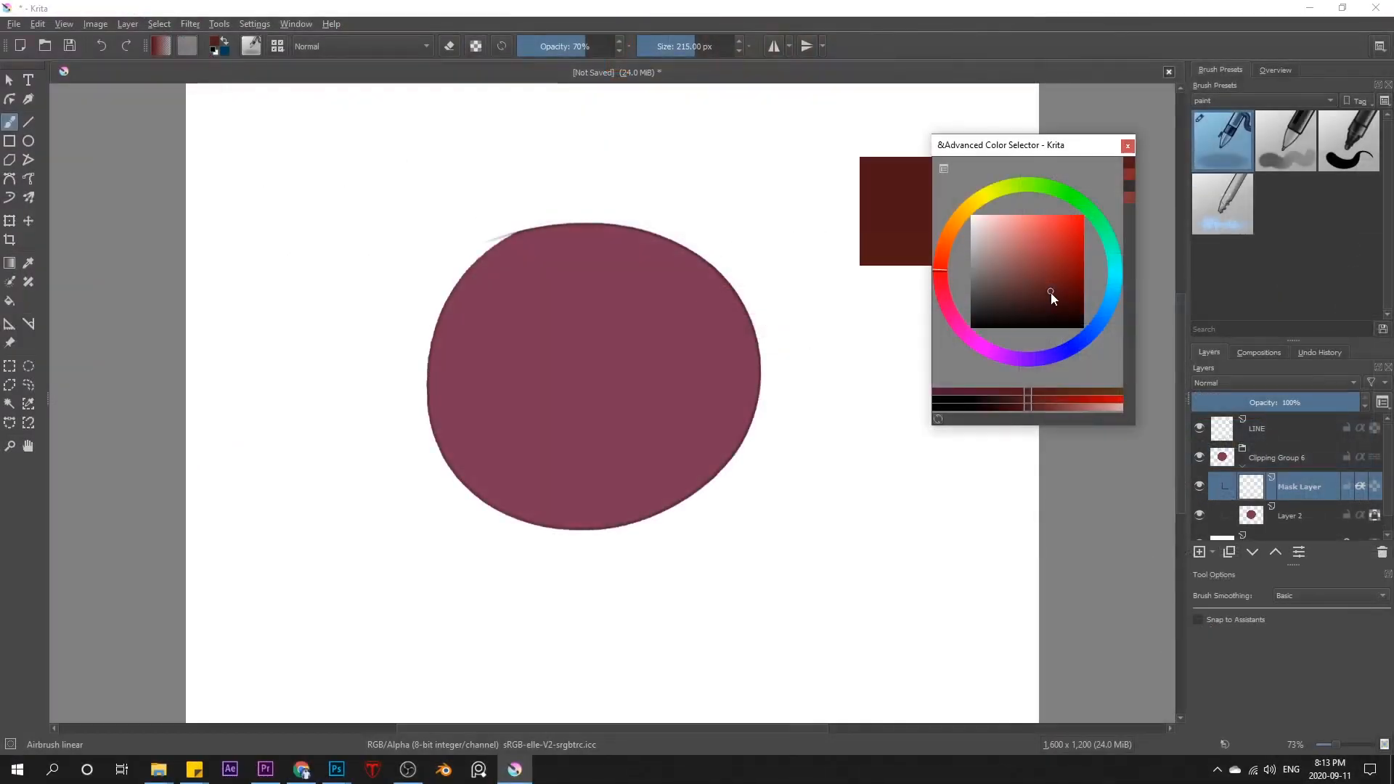
pyautogui.moveTo(440, 323)
pyautogui.mouseDown()
pyautogui.moveTo(506, 505)
pyautogui.moveTo(681, 534)
pyautogui.moveTo(556, 407)
pyautogui.moveTo(782, 521)
pyautogui.mouseUp()
pyautogui.press(']')
pyautogui.press(']')
pyautogui.press(']')
pyautogui.press(']')
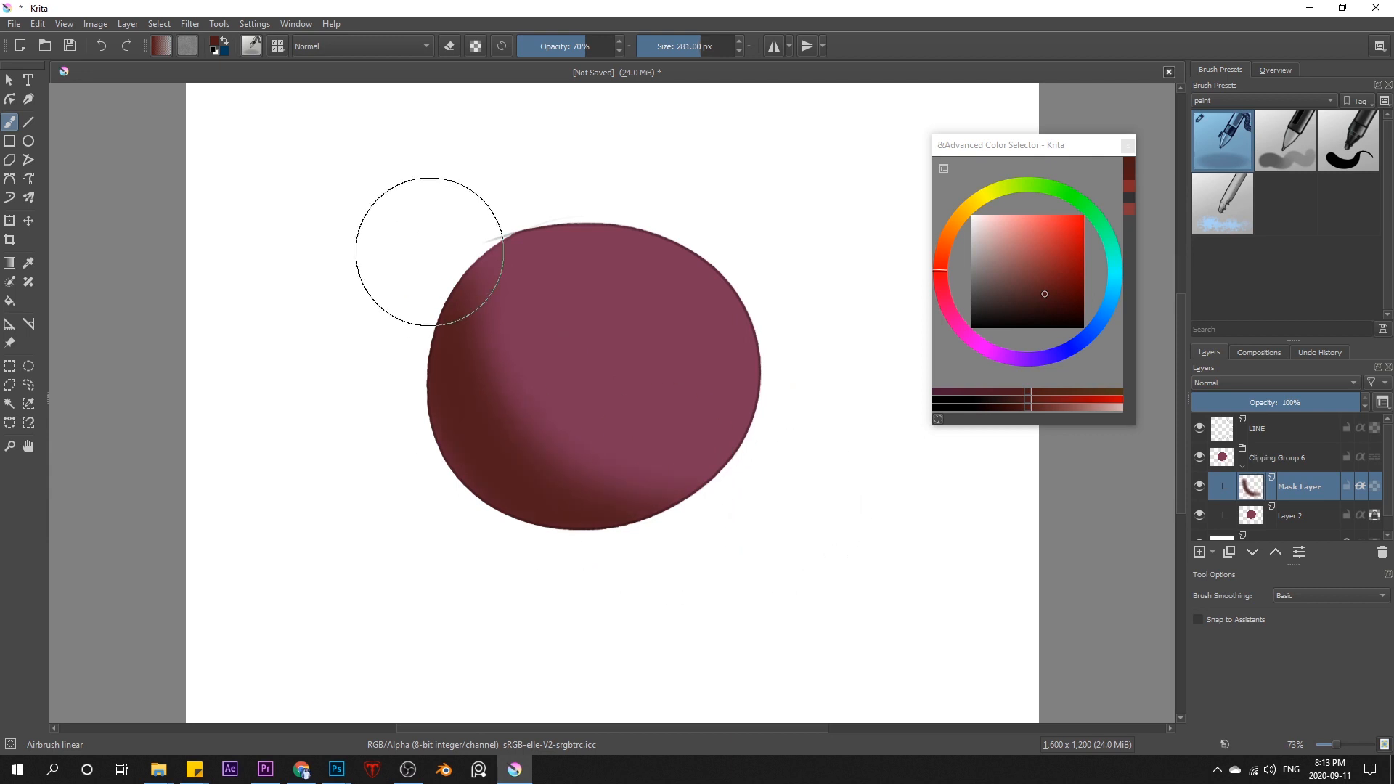
pyautogui.moveTo(430, 252); pyautogui.dragTo(736, 497)
# Toggle the mask layer's visibility off and on to compare the shading, and collapse the clipping group.
pyautogui.click(1199, 487)
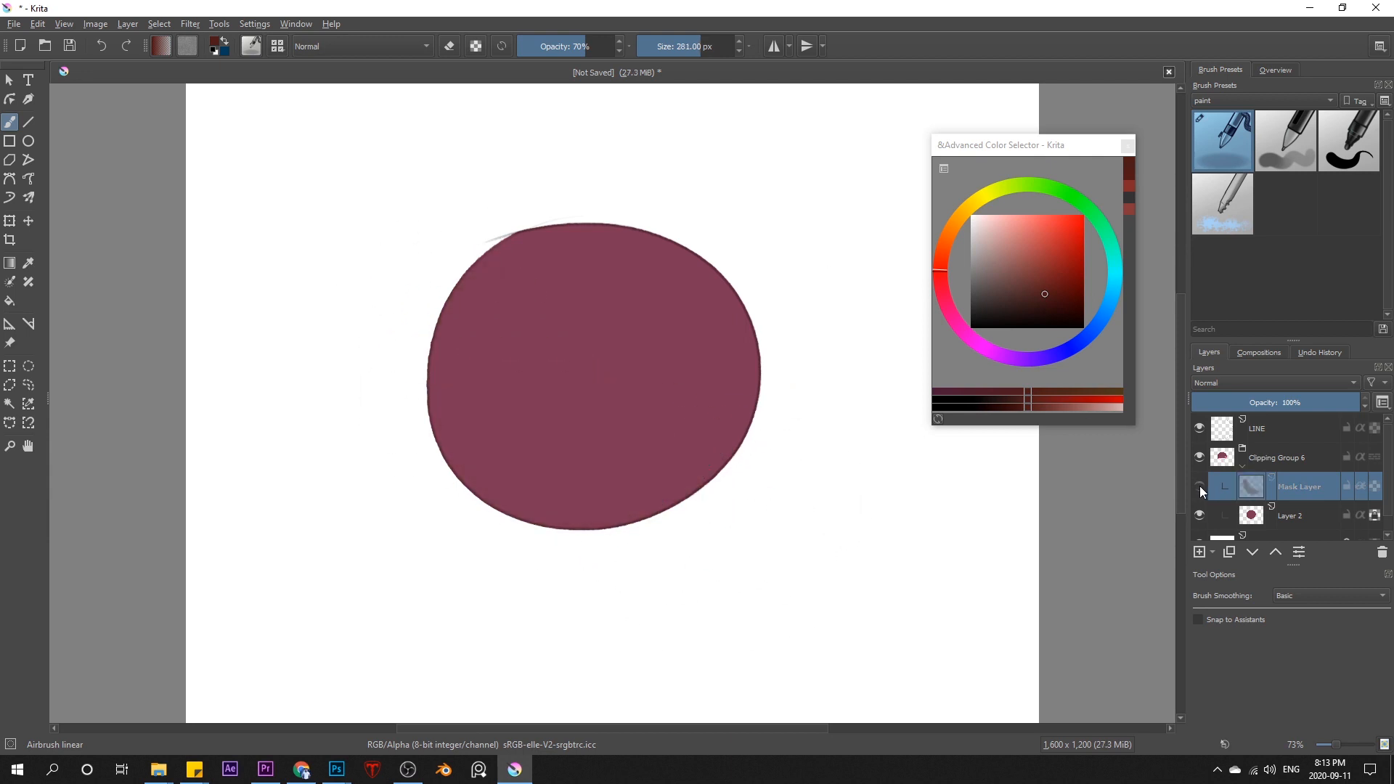
pyautogui.click(1199, 486)
pyautogui.click(1242, 470)
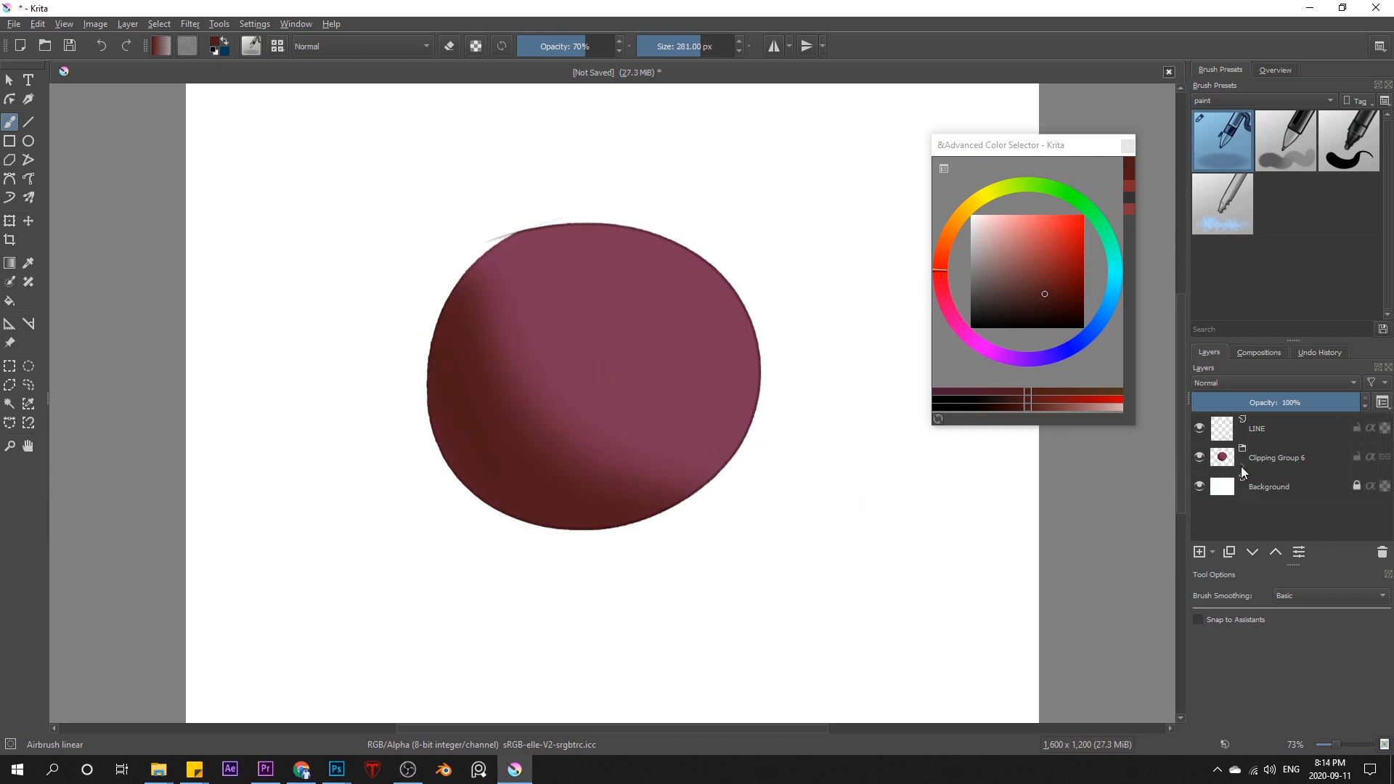
pyautogui.click(1243, 468)
pyautogui.click(1243, 466)
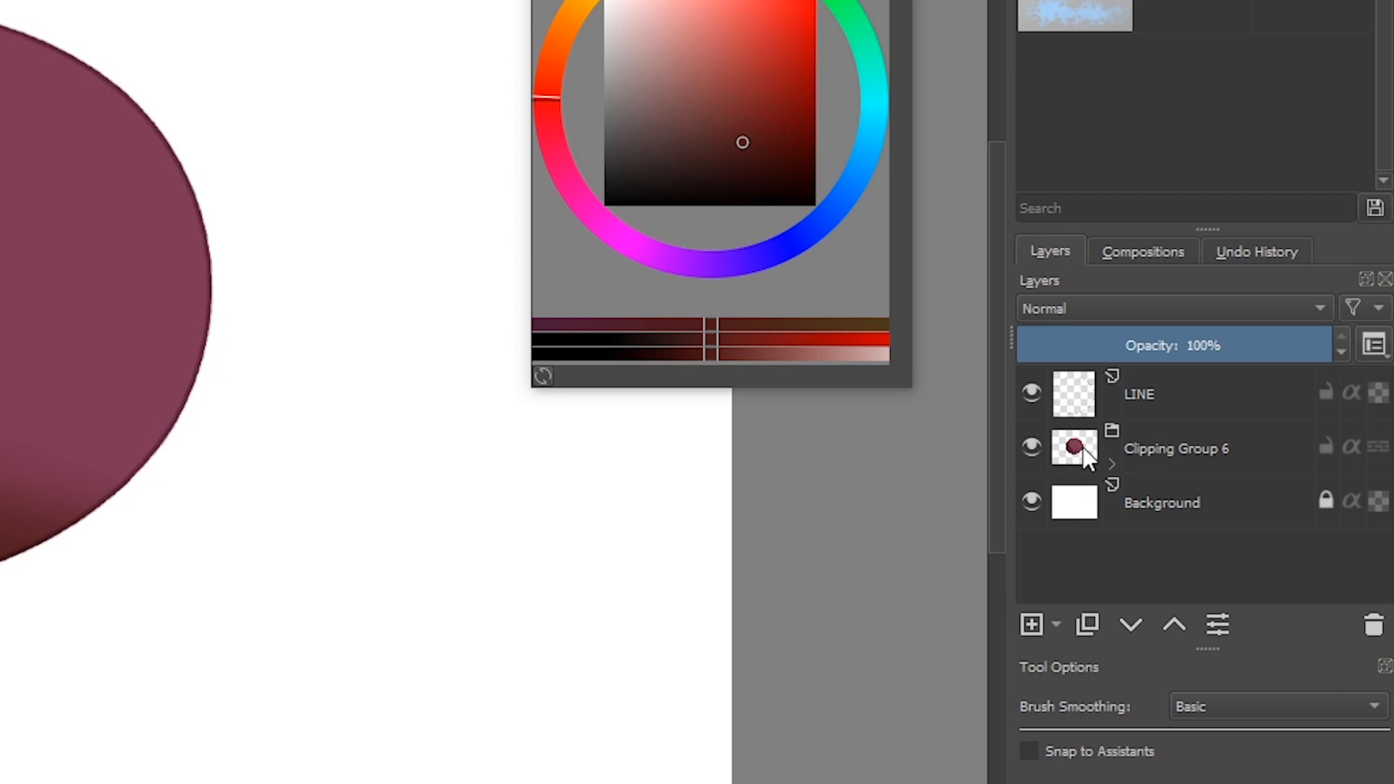
# Enlarge the layer list and its thumbnails, and select the clipping group.
pyautogui.click(1376, 347)
pyautogui.moveTo(1273, 412); pyautogui.dragTo(1313, 412)
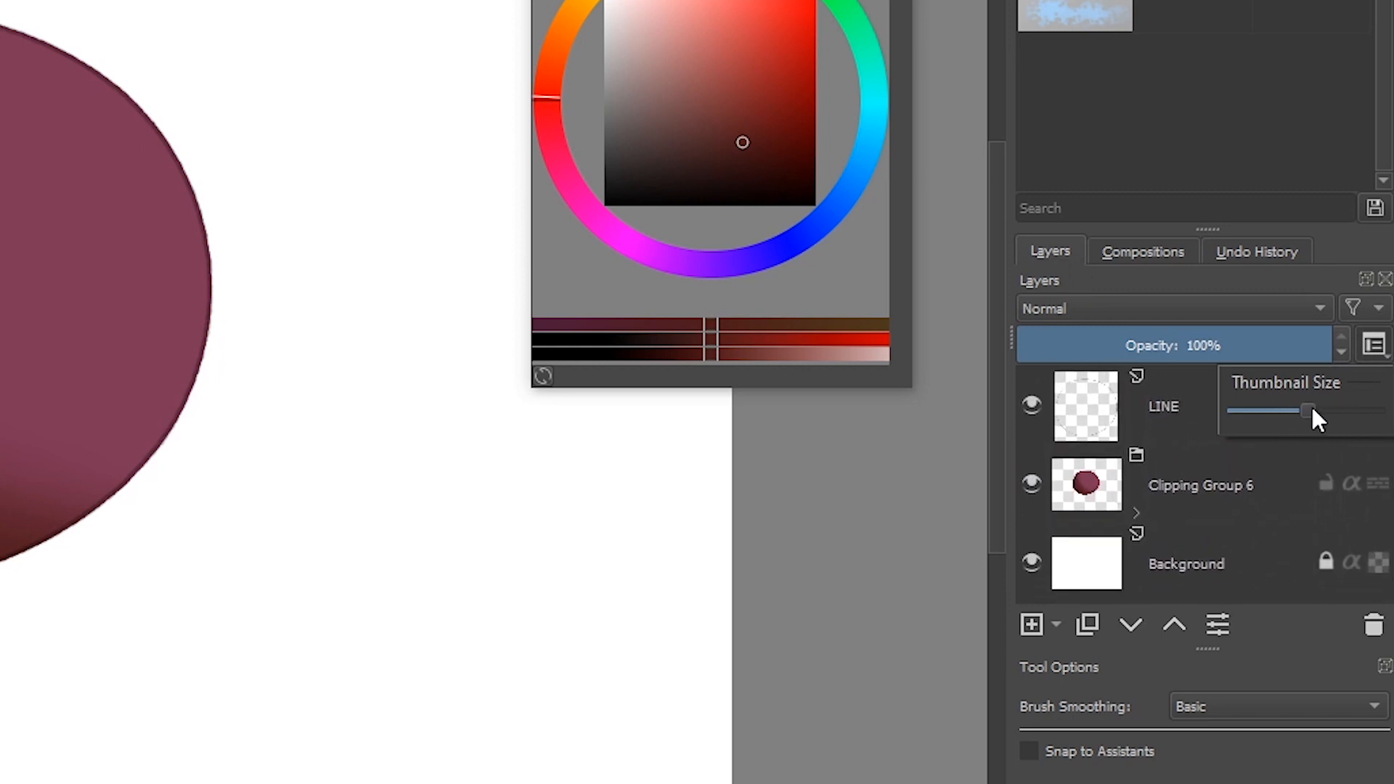
pyautogui.click(1209, 592)
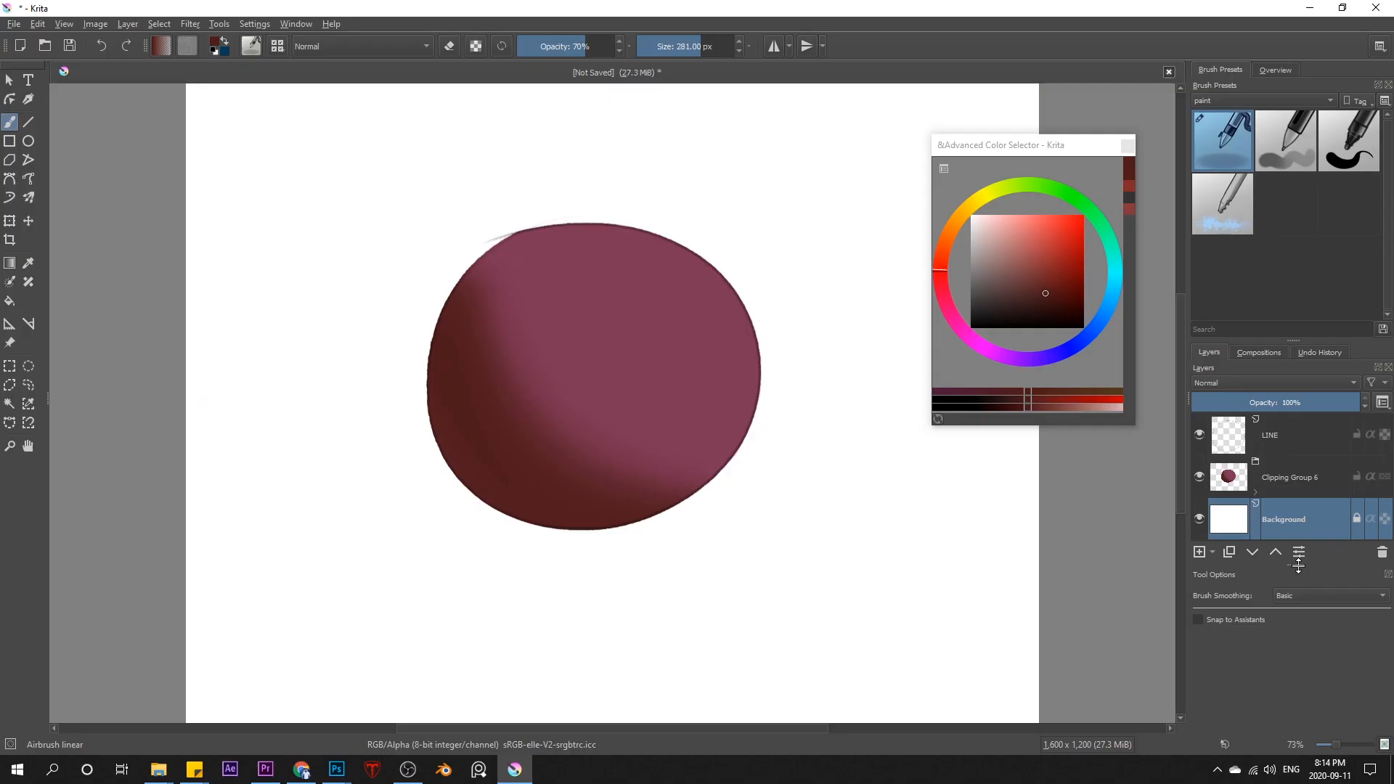
pyautogui.moveTo(1297, 565); pyautogui.dragTo(1298, 674)
pyautogui.click(1287, 479)
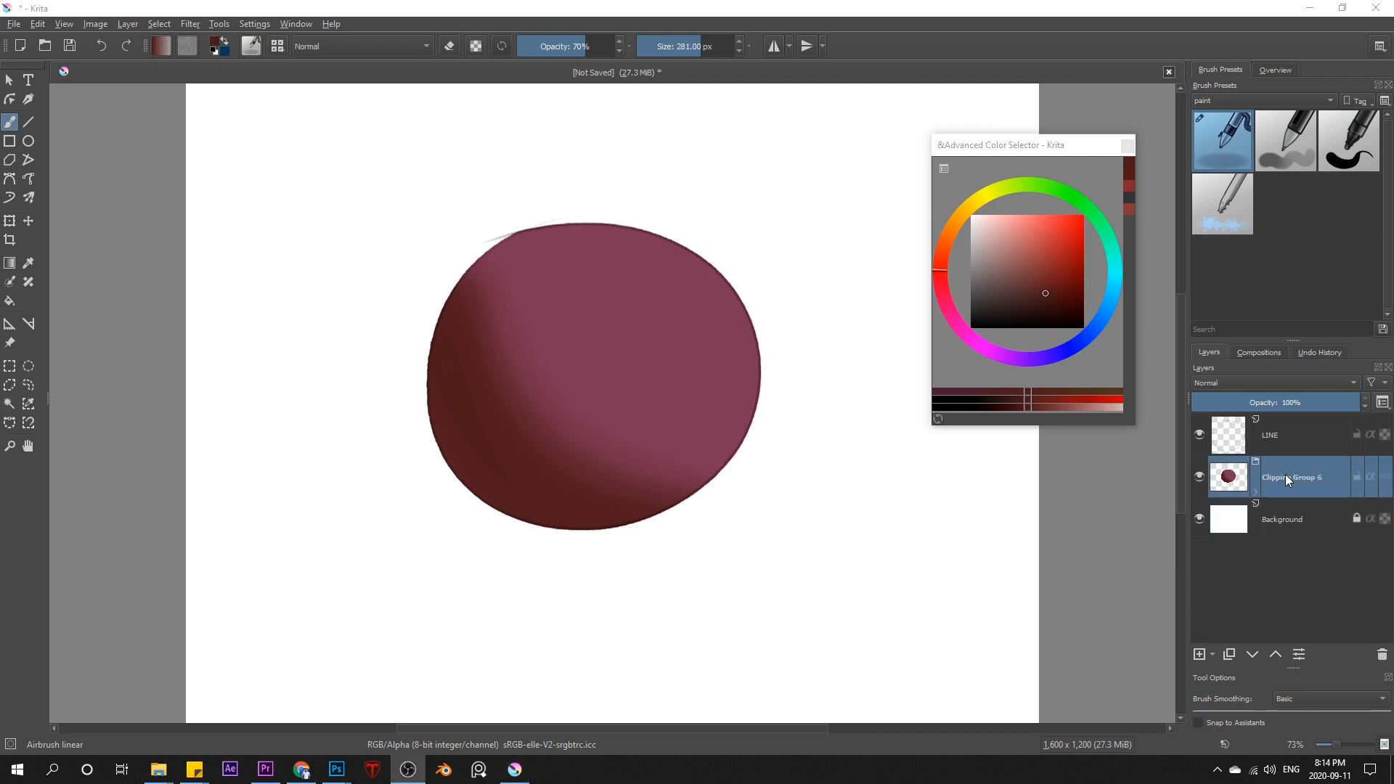
# Expand the clipping group, add a new layer above the mask layer and turn on its alpha inheritance.
pyautogui.click(1256, 492)
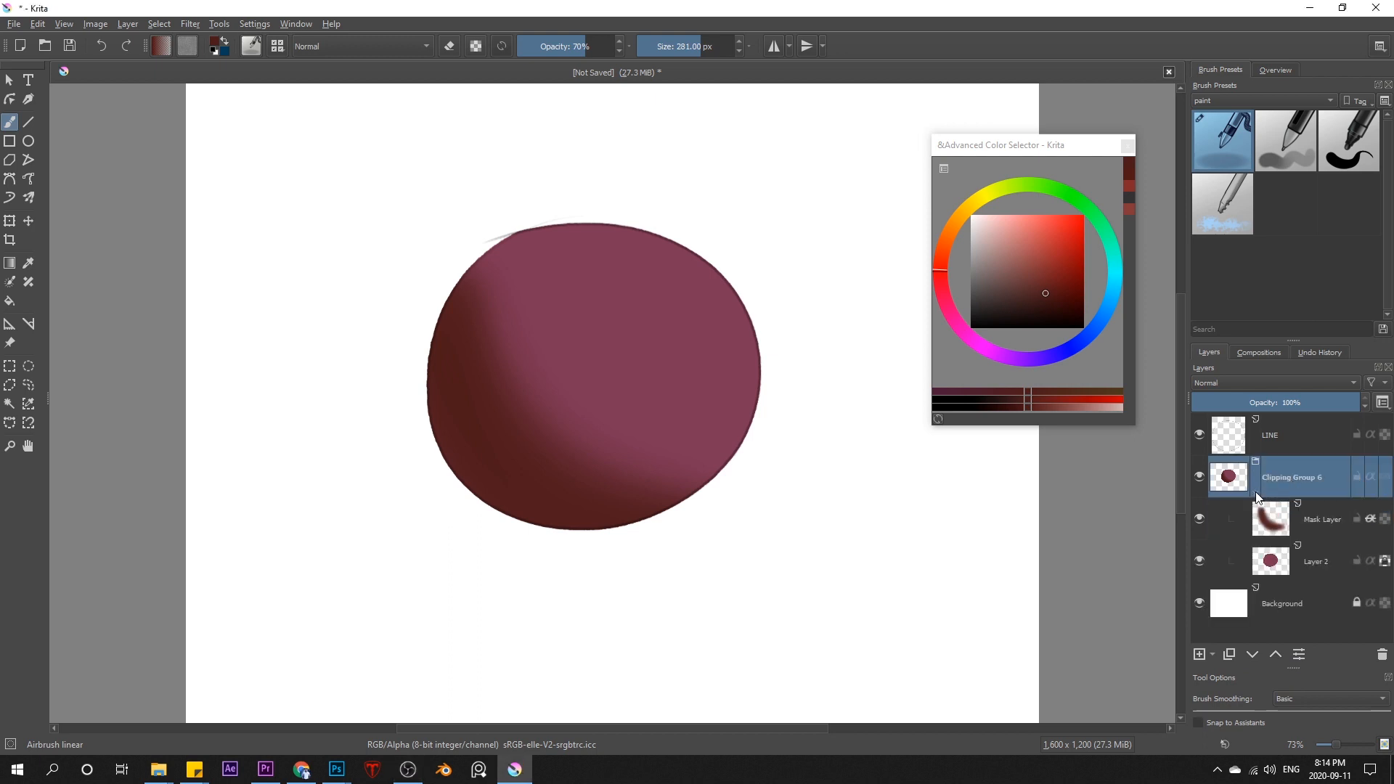
pyautogui.click(1275, 513)
pyautogui.click(1199, 654)
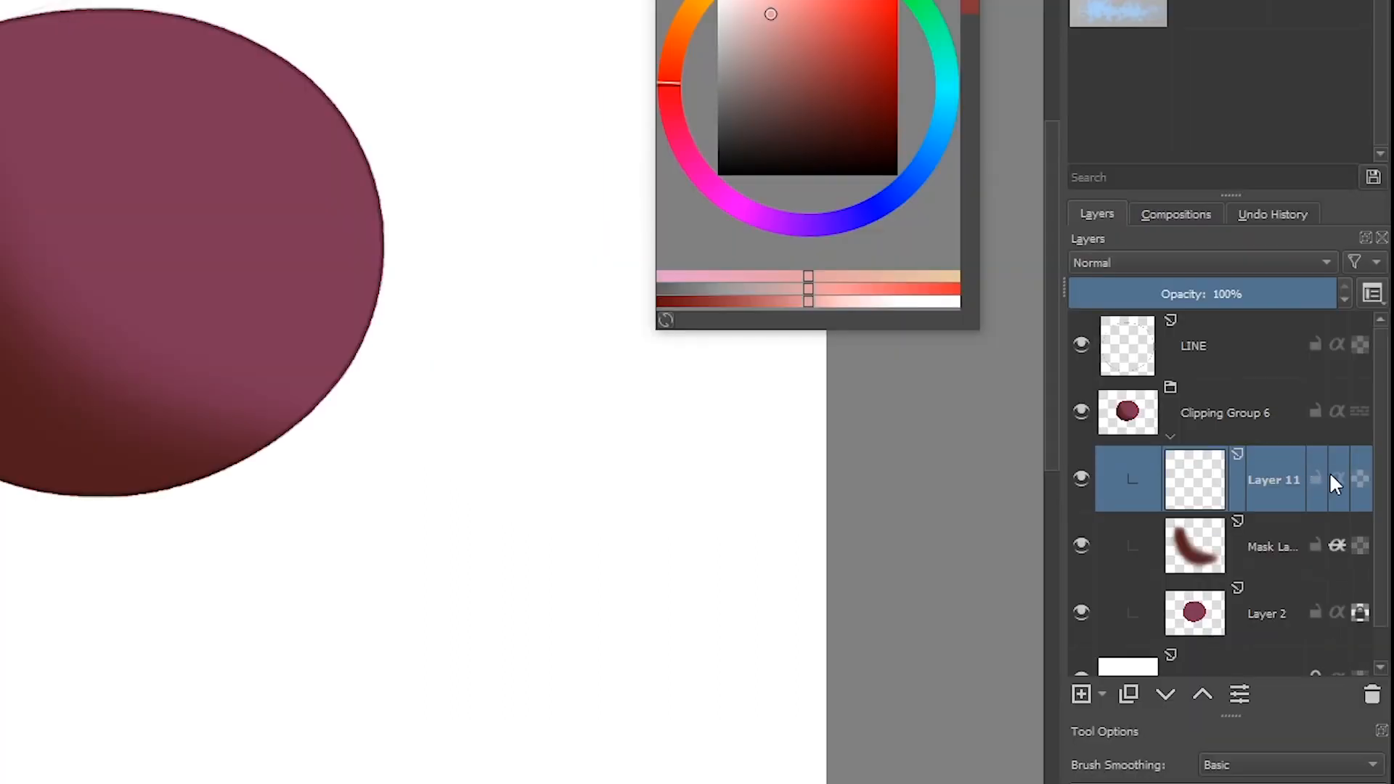
pyautogui.click(1335, 476)
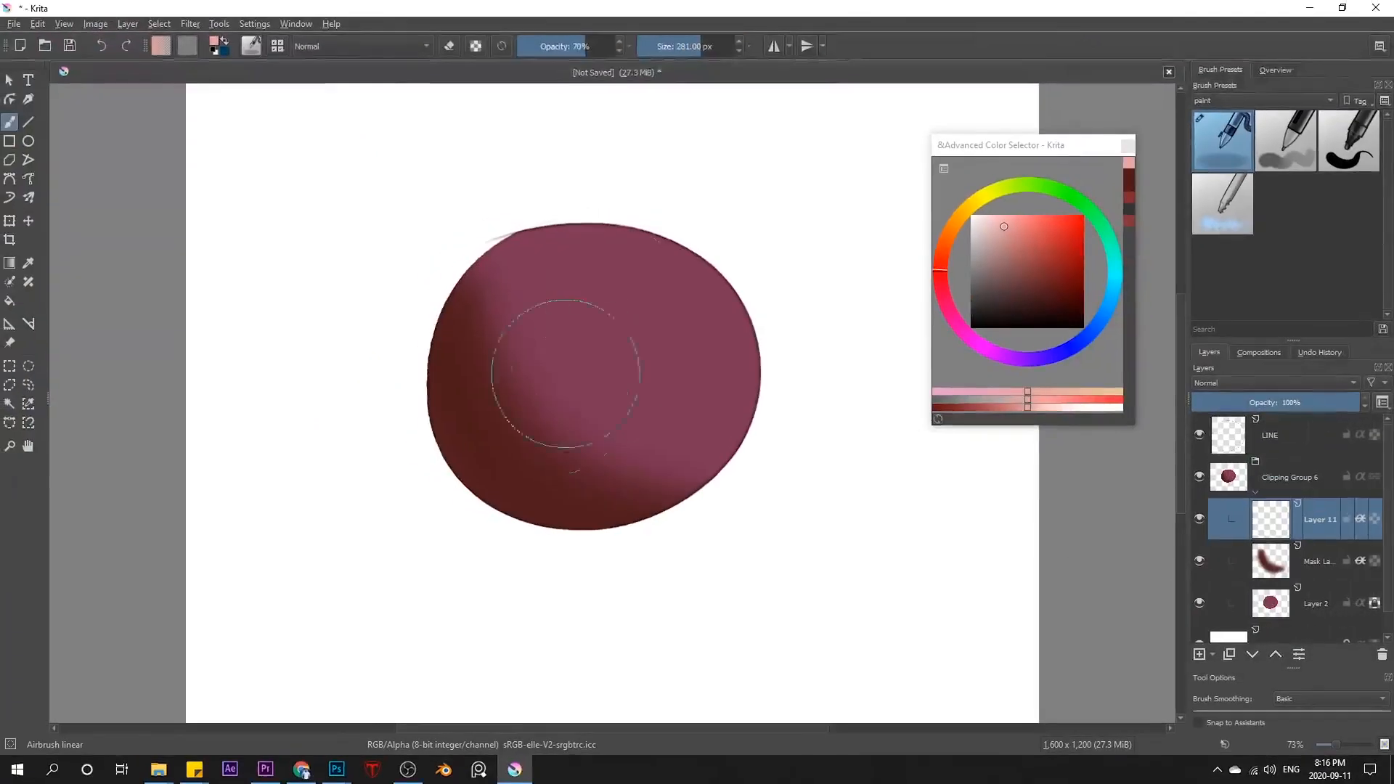
# Airbrush light pink over the circle's upper-right area on the new layer, erasing the excess toward the dark shading.
pyautogui.moveTo(566, 374)
pyautogui.mouseDown()
pyautogui.moveTo(777, 243)
pyautogui.moveTo(762, 385)
pyautogui.mouseUp()
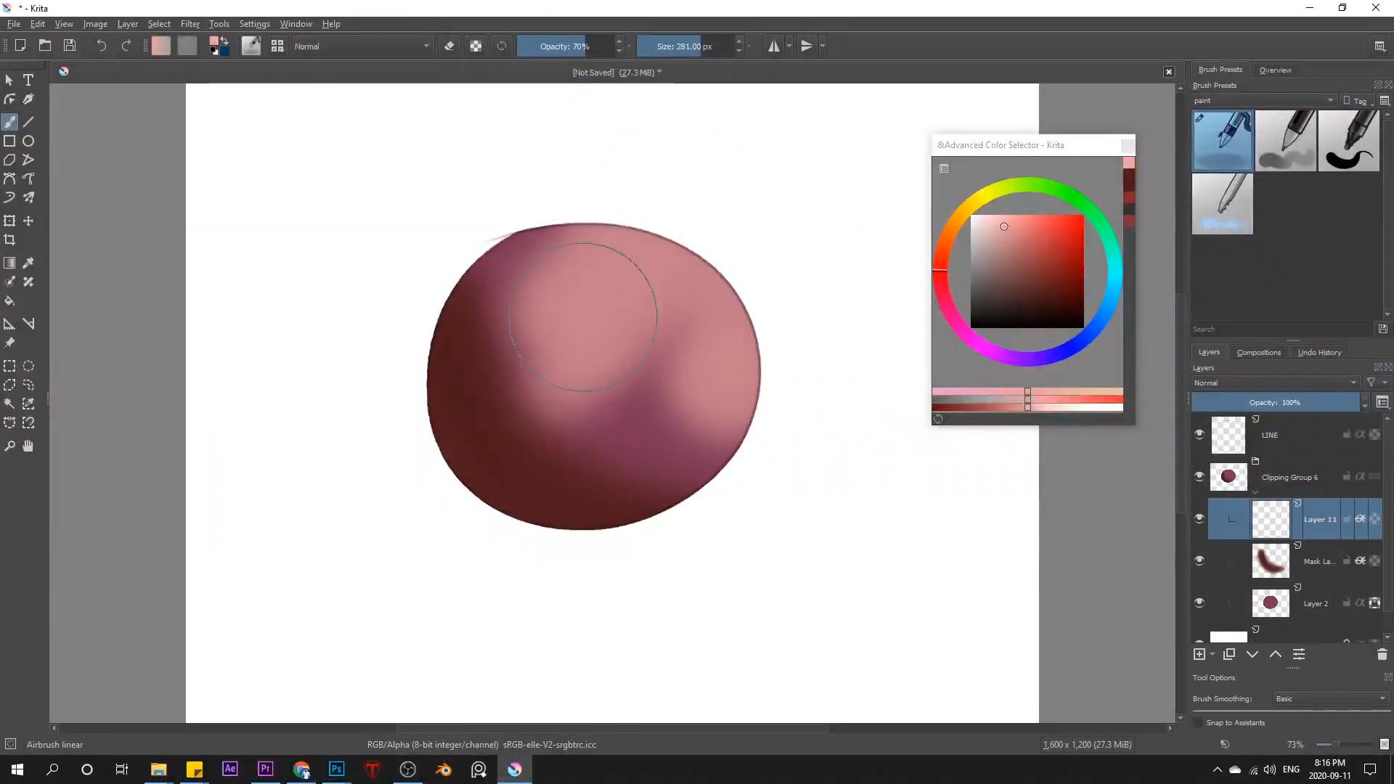
pyautogui.press('/')
pyautogui.moveTo(517, 262)
pyautogui.mouseDown()
pyautogui.moveTo(575, 329)
pyautogui.moveTo(565, 288)
pyautogui.mouseUp()
pyautogui.moveTo(566, 404); pyautogui.dragTo(861, 404)
pyautogui.moveTo(518, 385); pyautogui.dragTo(523, 398)
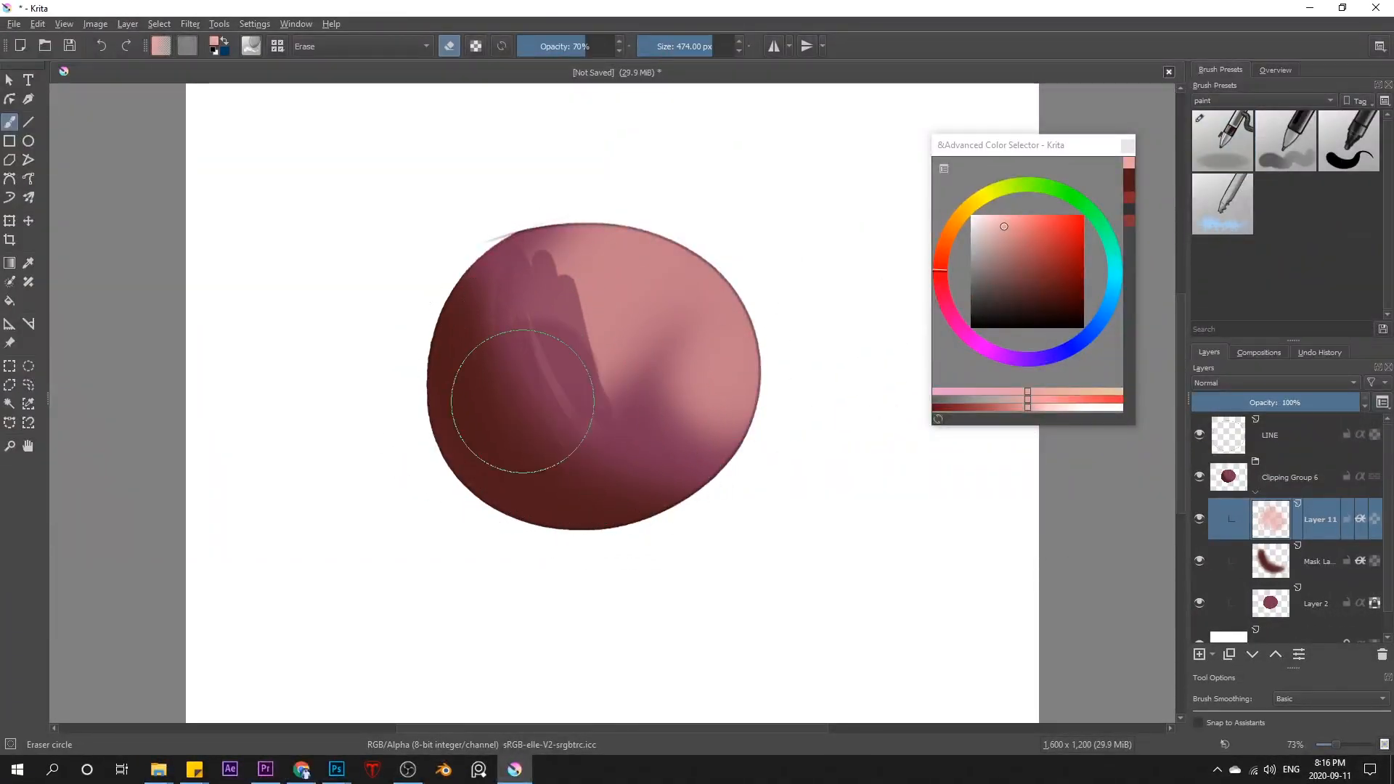
pyautogui.moveTo(501, 312)
pyautogui.mouseDown()
pyautogui.moveTo(699, 452)
pyautogui.moveTo(596, 392)
pyautogui.moveTo(607, 279)
pyautogui.moveTo(577, 332)
pyautogui.moveTo(694, 402)
pyautogui.moveTo(822, 348)
pyautogui.mouseUp()
pyautogui.press('/')
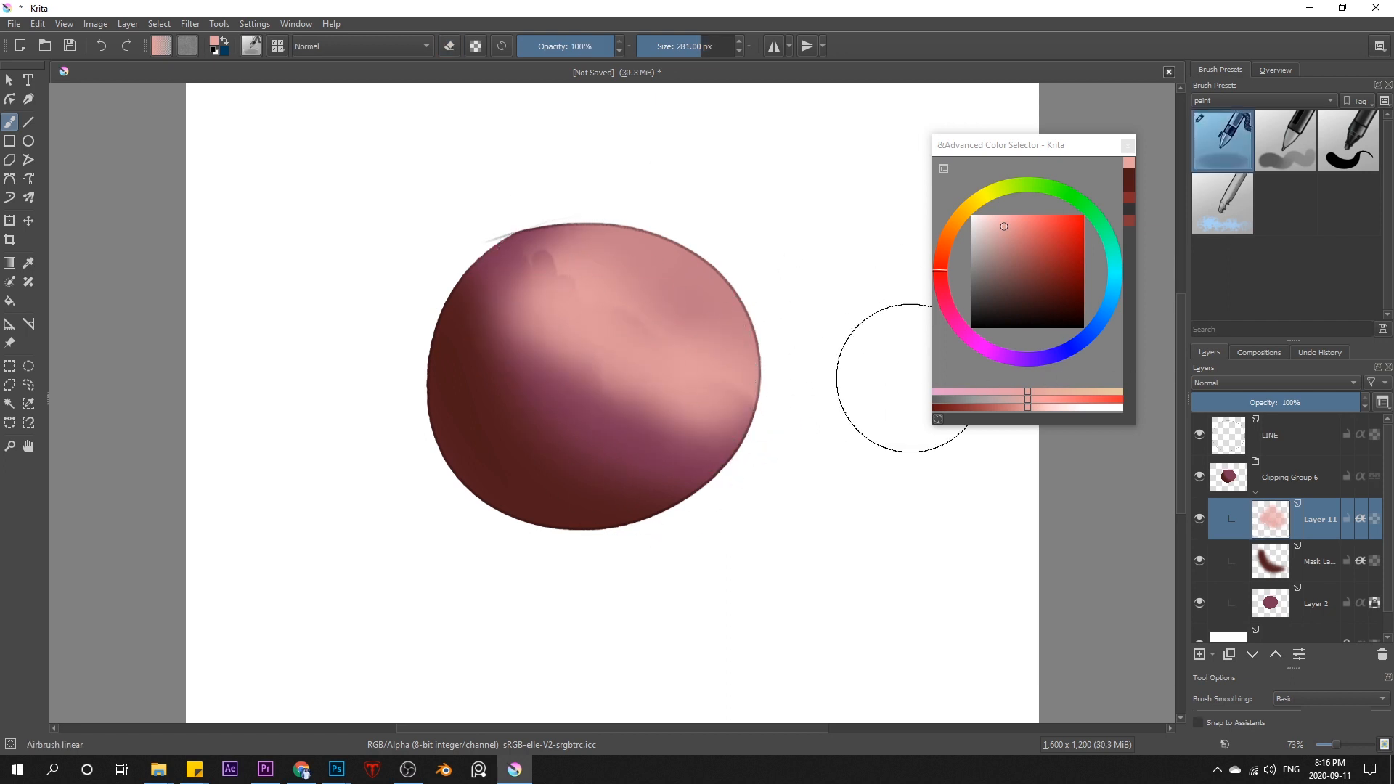
# Try the Hard Mix, Lighten and Color Dodge blending modes on the light pink layer.
pyautogui.click(1268, 382)
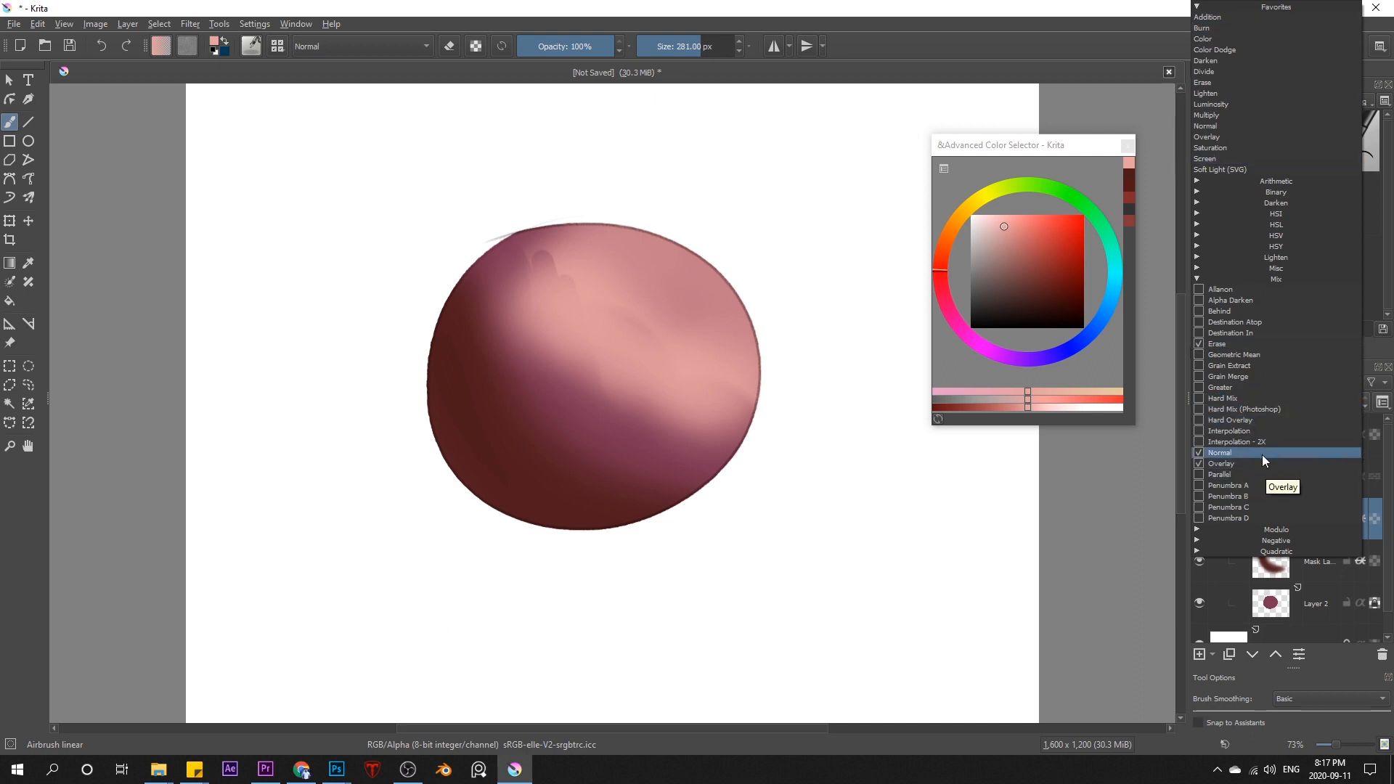
pyautogui.click(1225, 398)
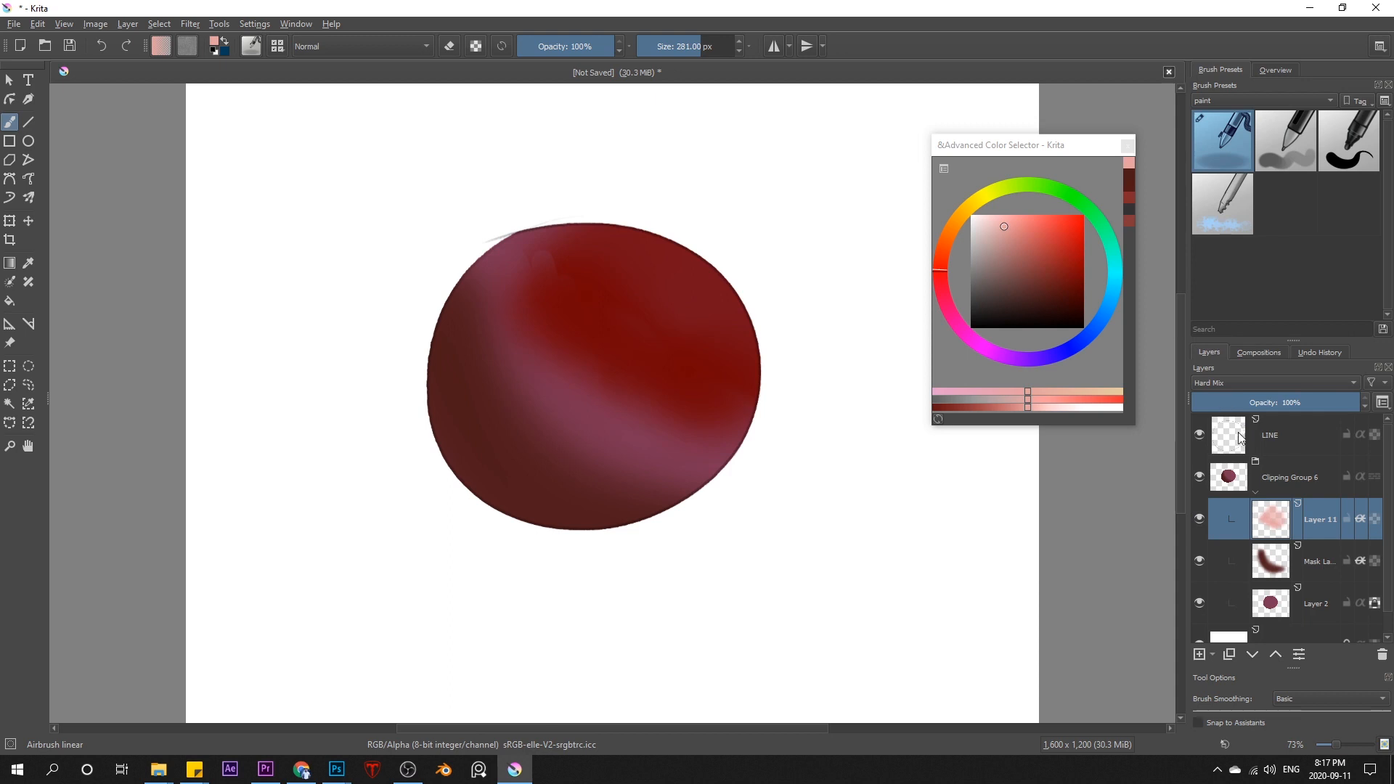
pyautogui.click(1282, 386)
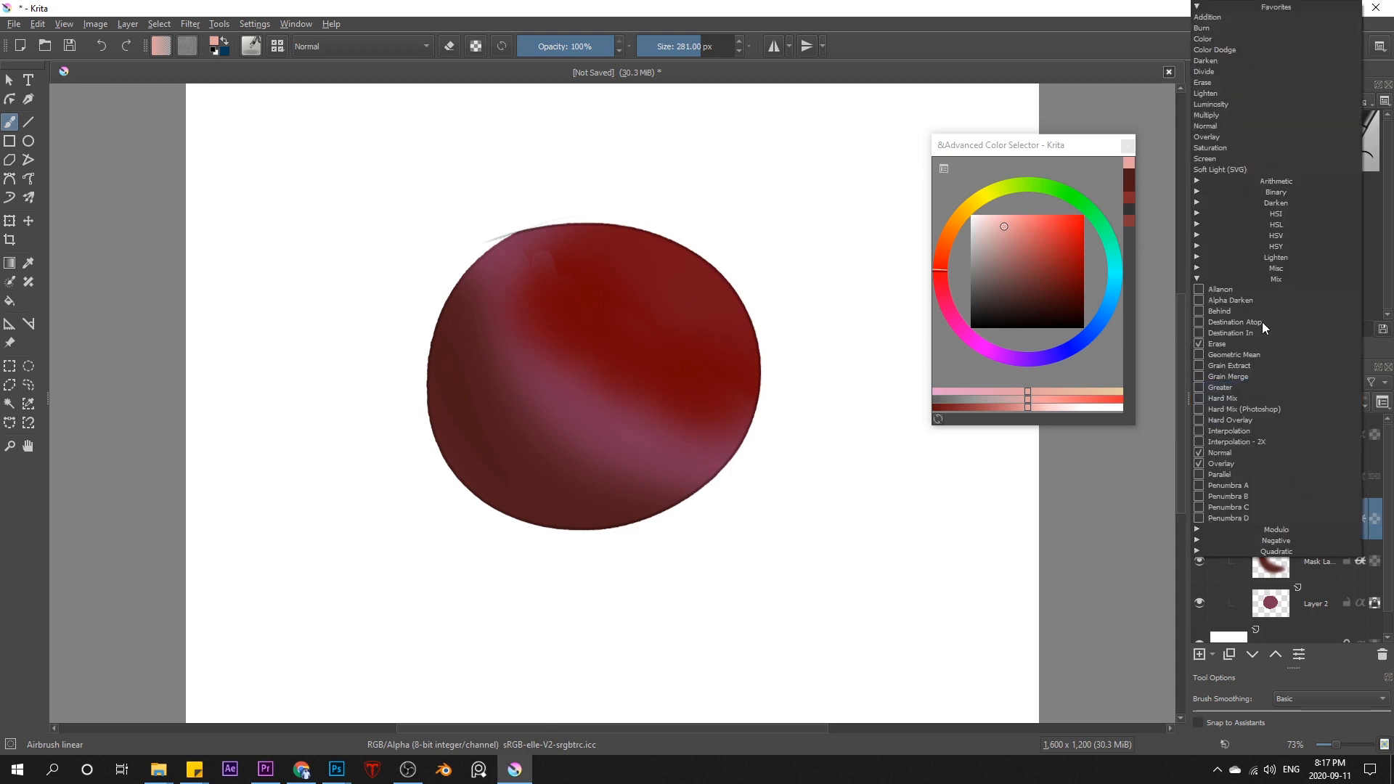
pyautogui.click(1239, 93)
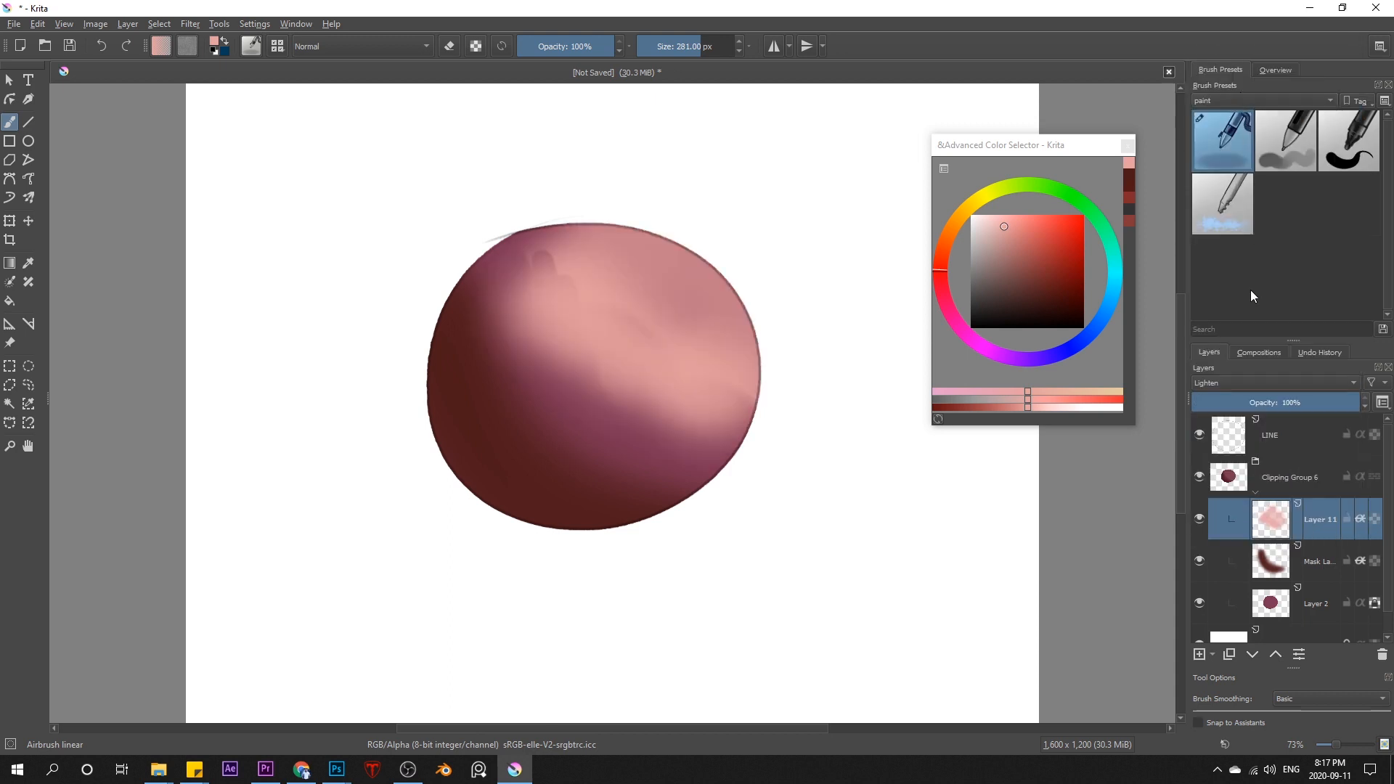
pyautogui.click(1257, 385)
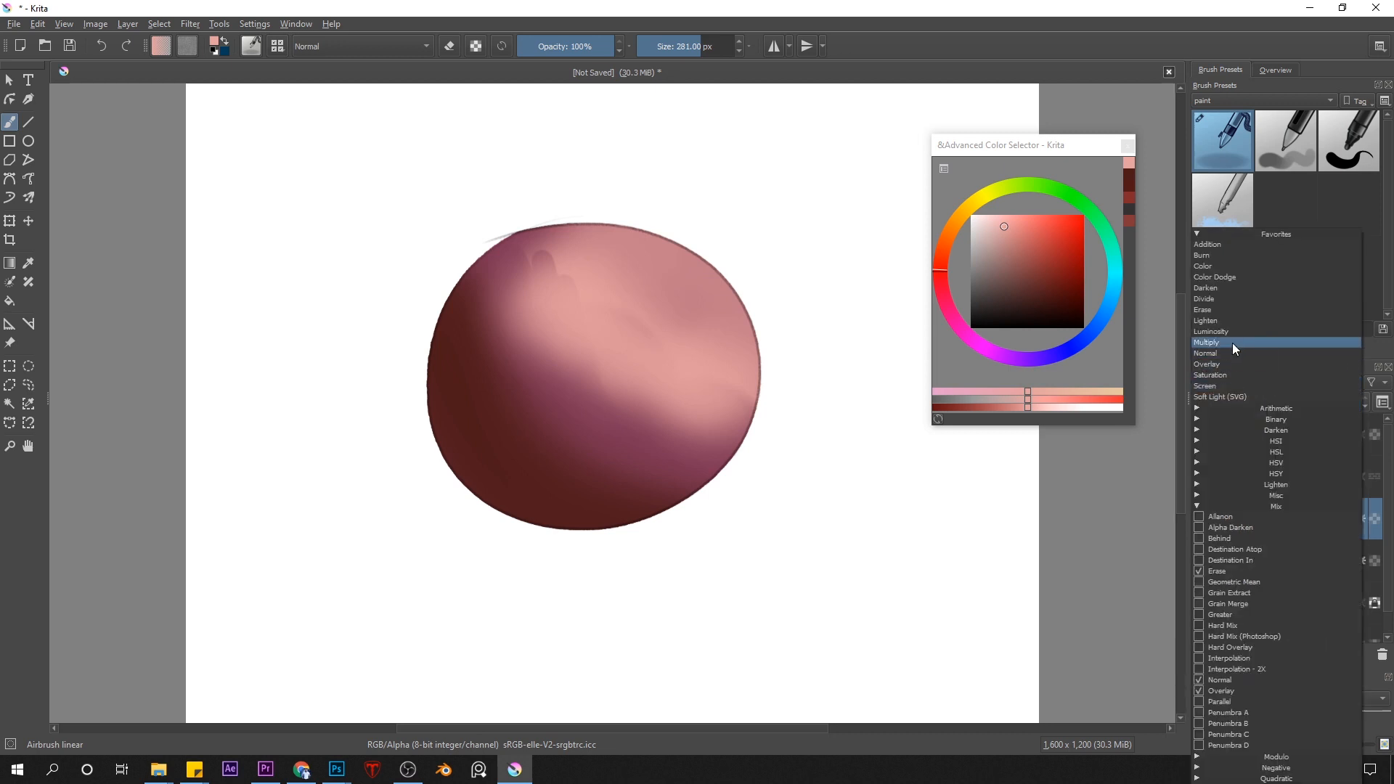
pyautogui.click(1226, 277)
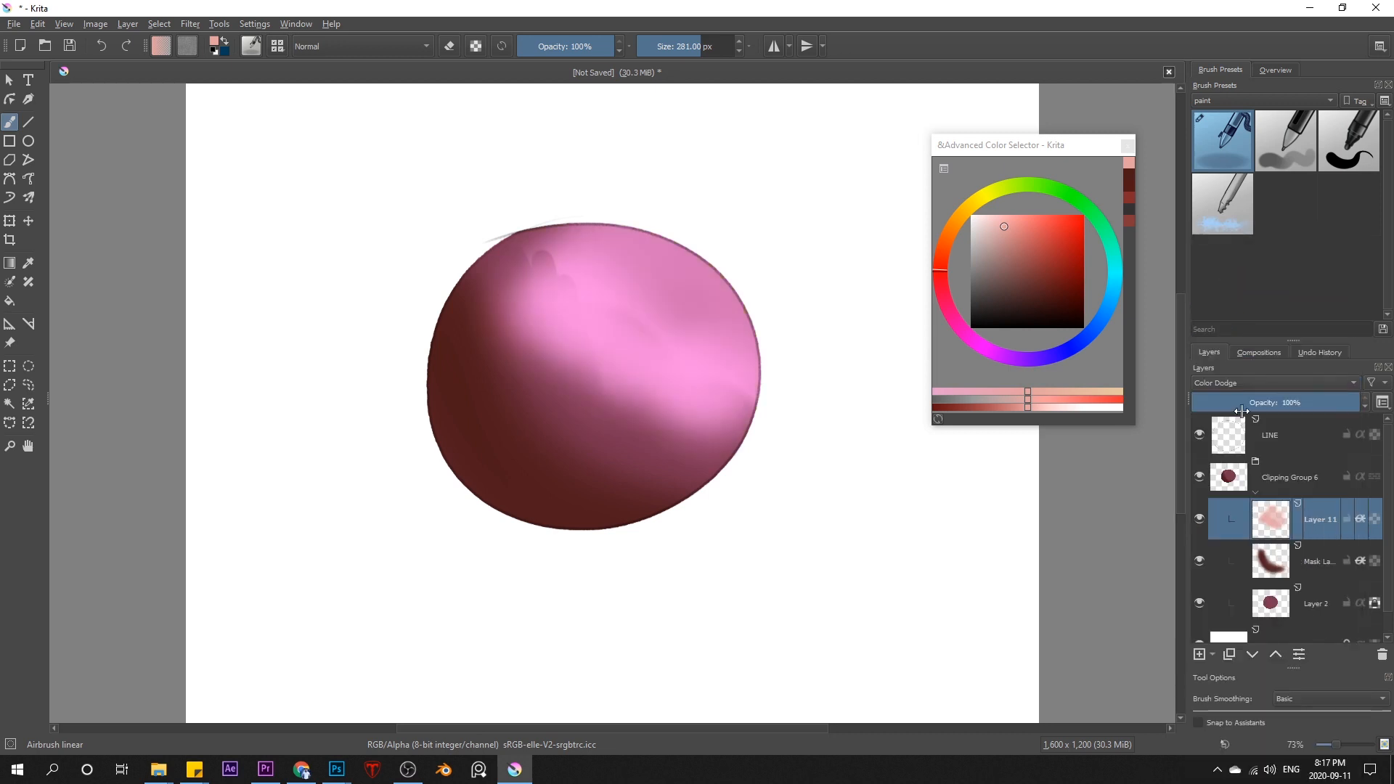
# Set the light layer's blending mode to Addition and airbrush dark red over the circle's lit area, enlarging the brush to 390 px.
pyautogui.click(1263, 386)
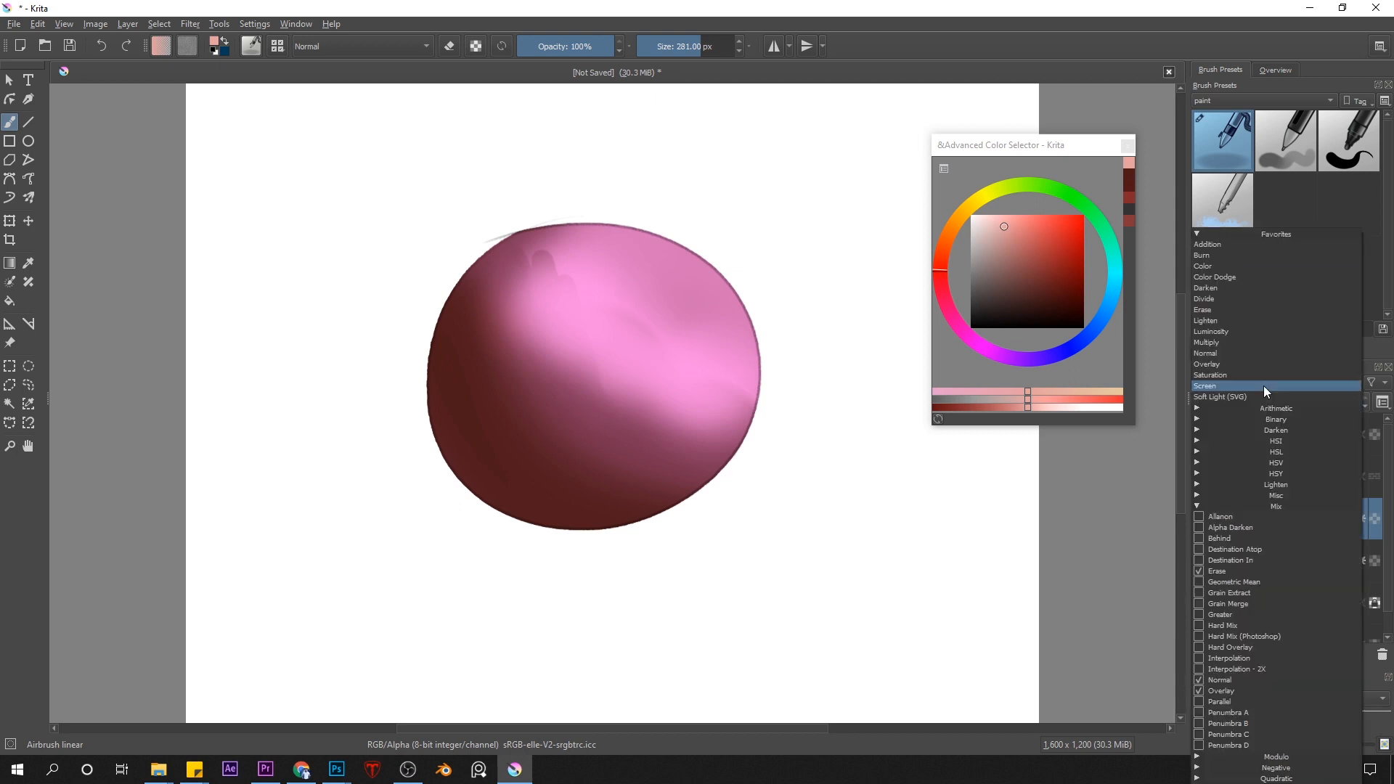
pyautogui.click(1214, 245)
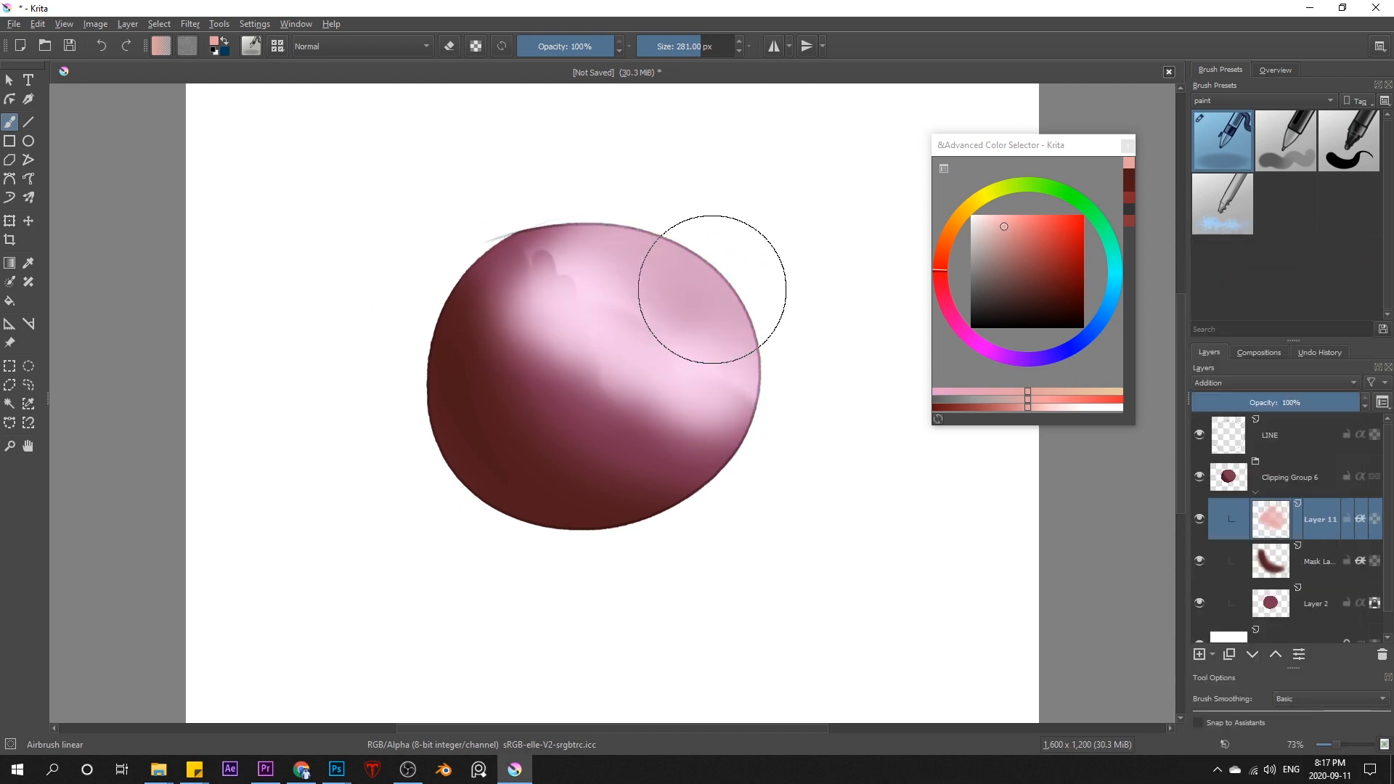
pyautogui.click(1053, 279)
pyautogui.press(']')
pyautogui.press(']')
pyautogui.press(']')
pyautogui.moveTo(644, 293)
pyautogui.mouseDown()
pyautogui.moveTo(592, 301)
pyautogui.moveTo(556, 269)
pyautogui.moveTo(638, 286)
pyautogui.moveTo(728, 398)
pyautogui.mouseUp()
pyautogui.click(1024, 282)
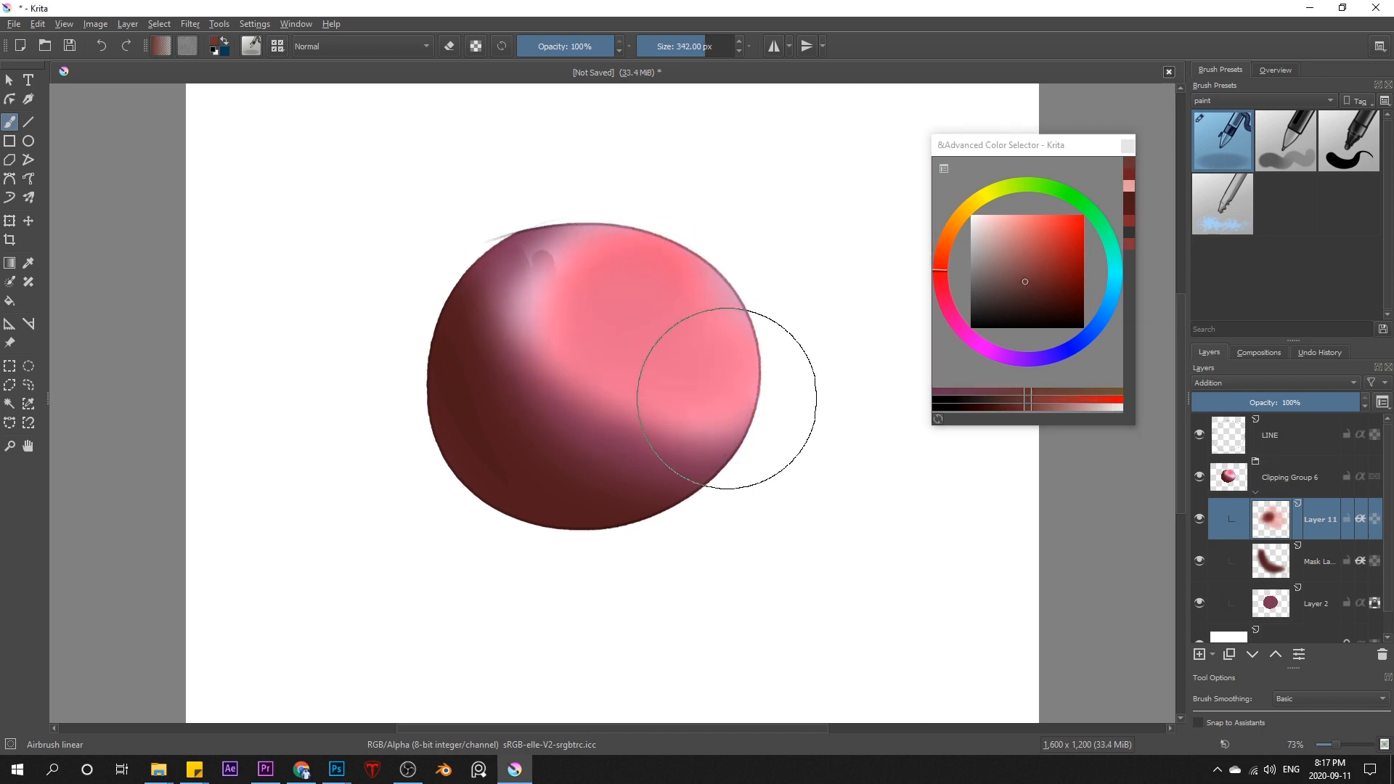
pyautogui.press(']')
pyautogui.moveTo(580, 297)
pyautogui.mouseDown()
pyautogui.moveTo(544, 268)
pyautogui.moveTo(653, 403)
pyautogui.moveTo(645, 373)
pyautogui.mouseUp()
pyautogui.press(']')
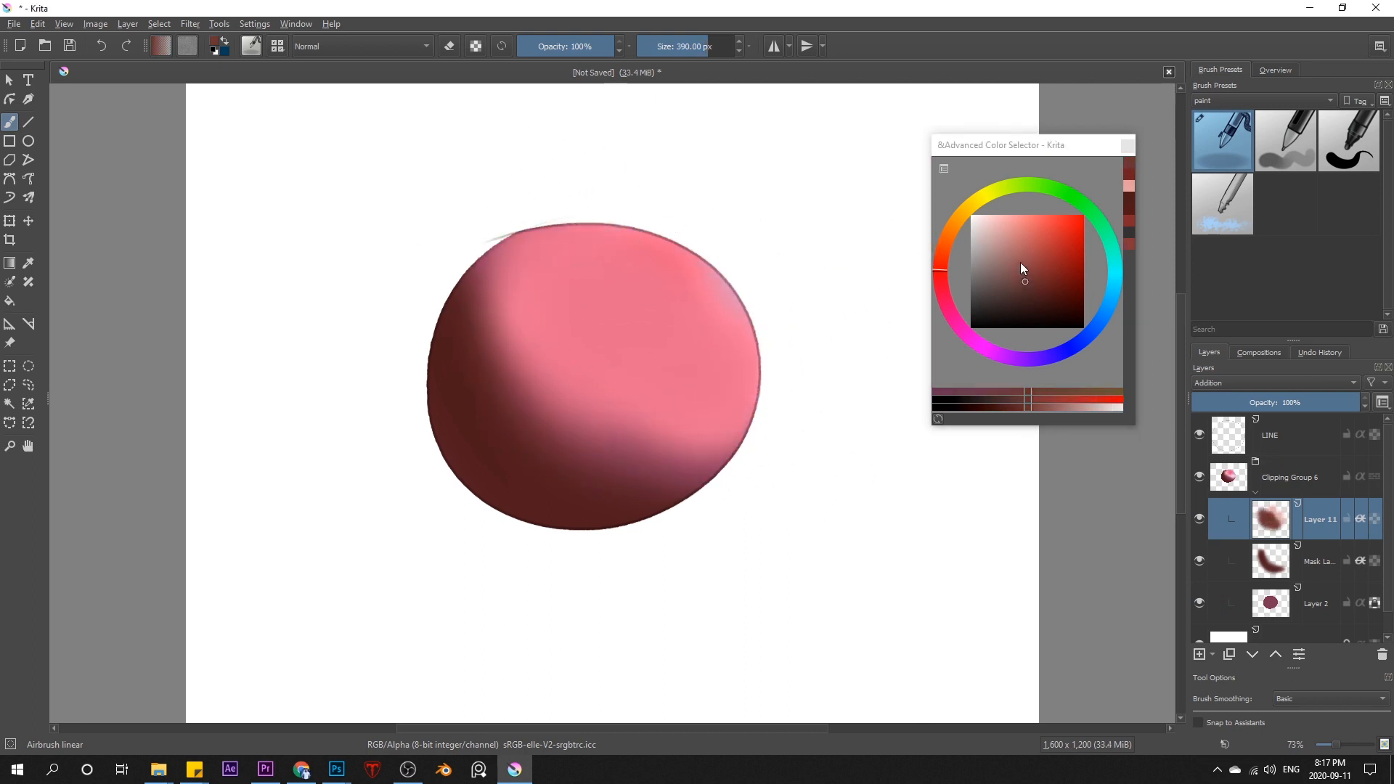
# Airbrush a small light orange highlight spot near the circle's upper middle, reducing the brush to 135 px.
pyautogui.click(956, 227)
pyautogui.moveTo(1019, 263); pyautogui.dragTo(1013, 238)
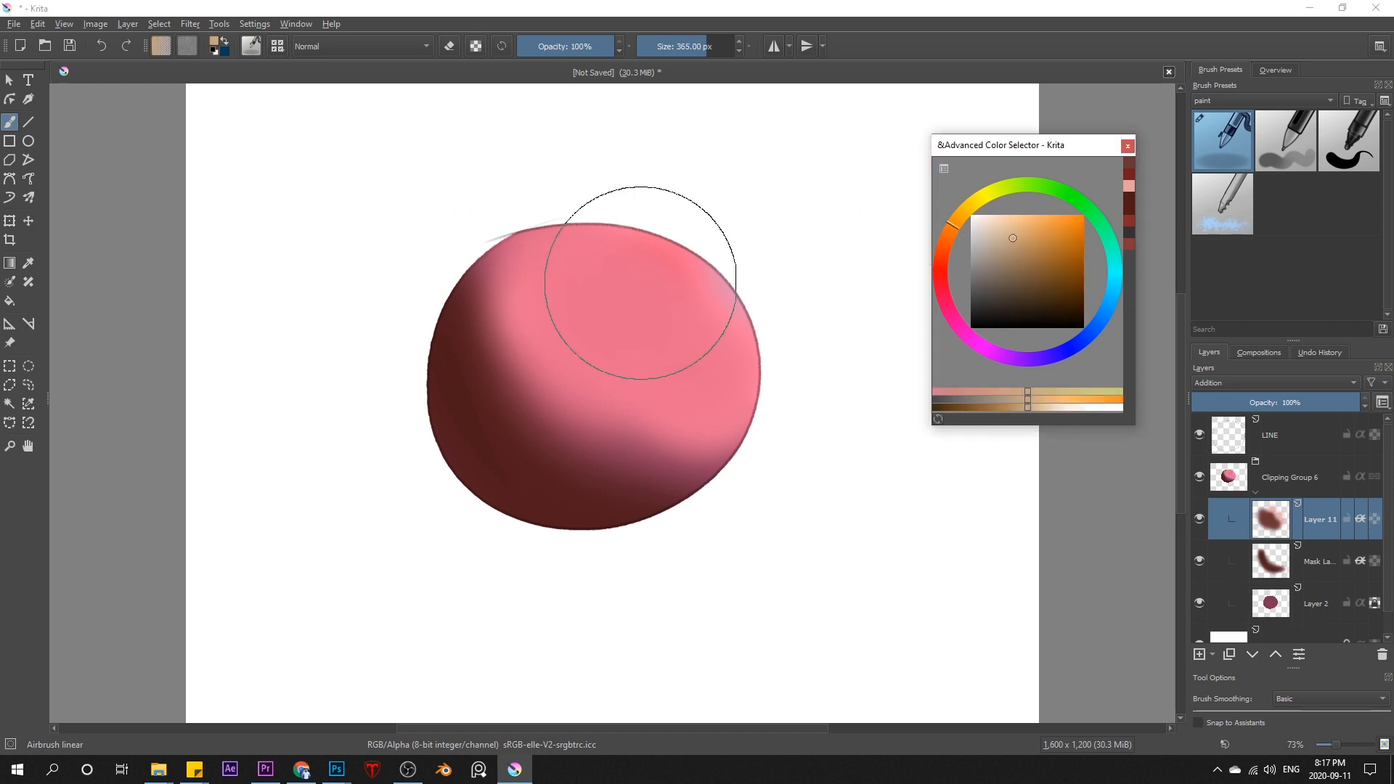
pyautogui.press('[')
pyautogui.press('[')
pyautogui.press('[')
pyautogui.press('[')
pyautogui.press('[')
pyautogui.press('[')
pyautogui.press('[')
pyautogui.press('[')
pyautogui.press('[')
pyautogui.press('[')
pyautogui.press('[')
pyautogui.press('[')
pyautogui.press('[')
pyautogui.press('[')
pyautogui.moveTo(624, 300); pyautogui.dragTo(625, 297)
pyautogui.press('[')
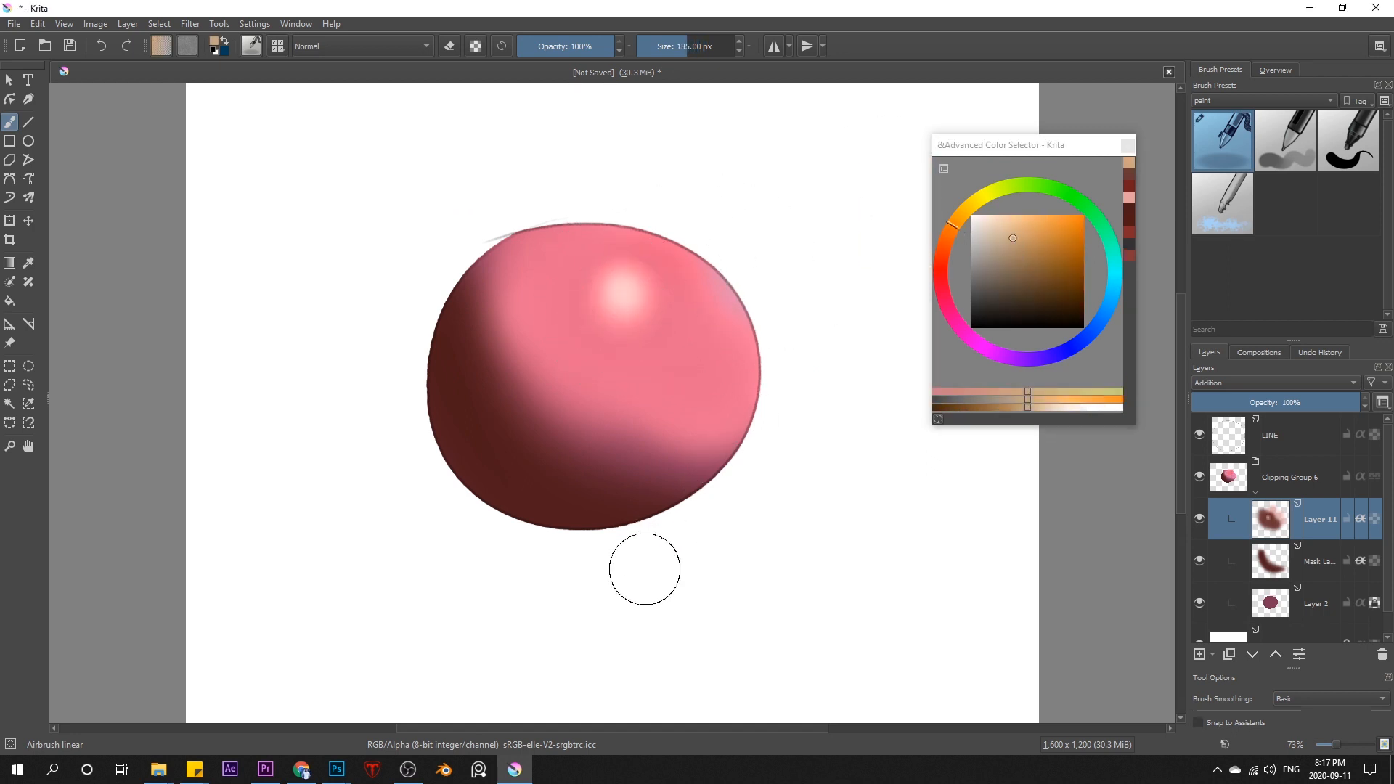
# Select the Background layer and choose the deevad 2b used old brush preset.
pyautogui.scroll(-1, 1287, 630)
pyautogui.click(1274, 618)
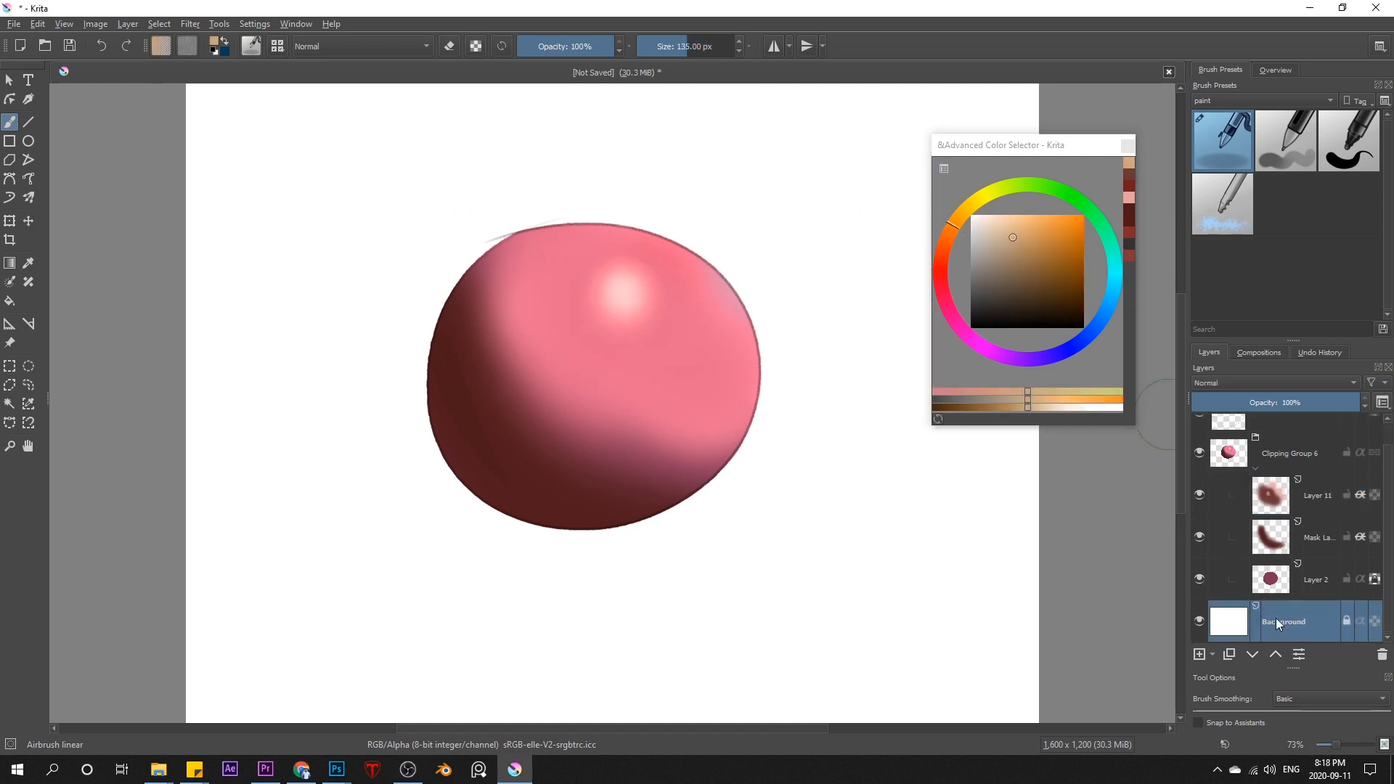
pyautogui.click(1221, 98)
pyautogui.click(1228, 133)
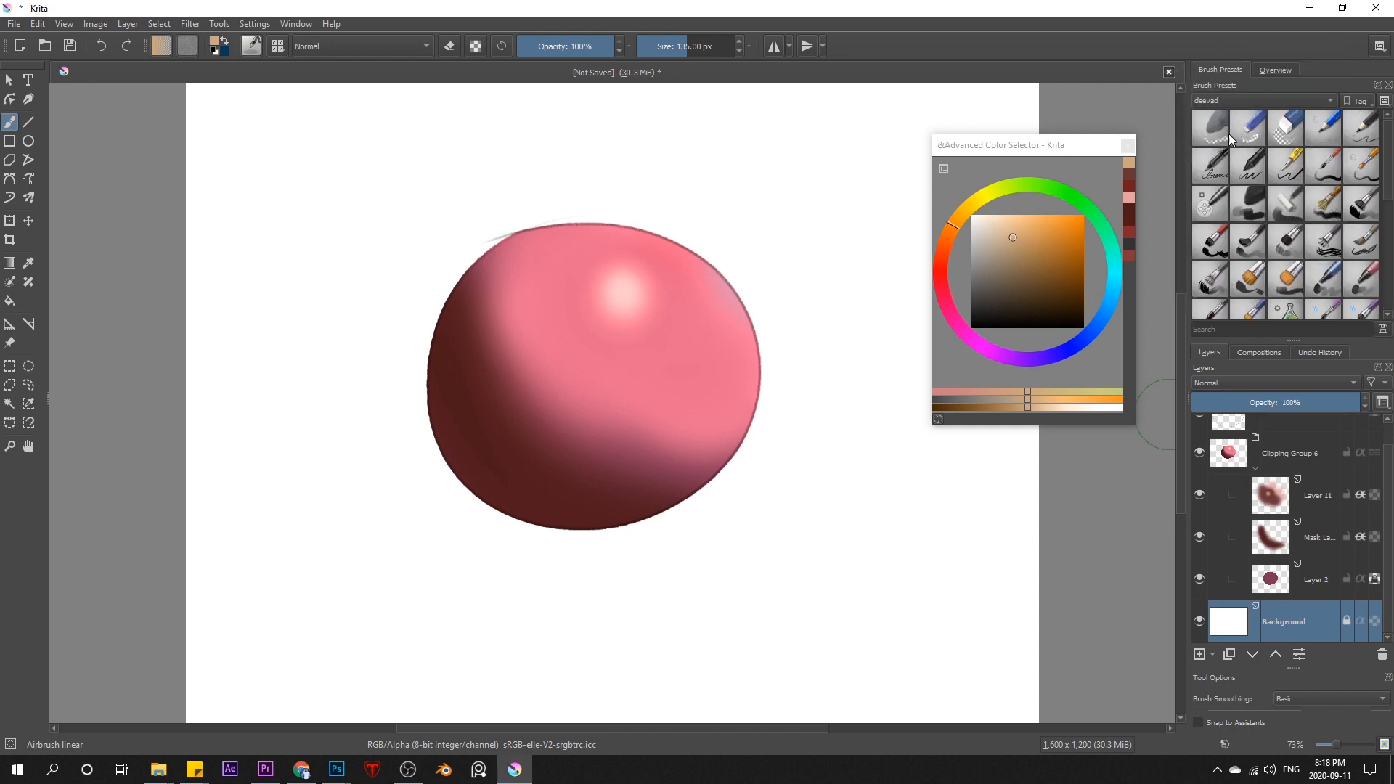
pyautogui.click(1326, 208)
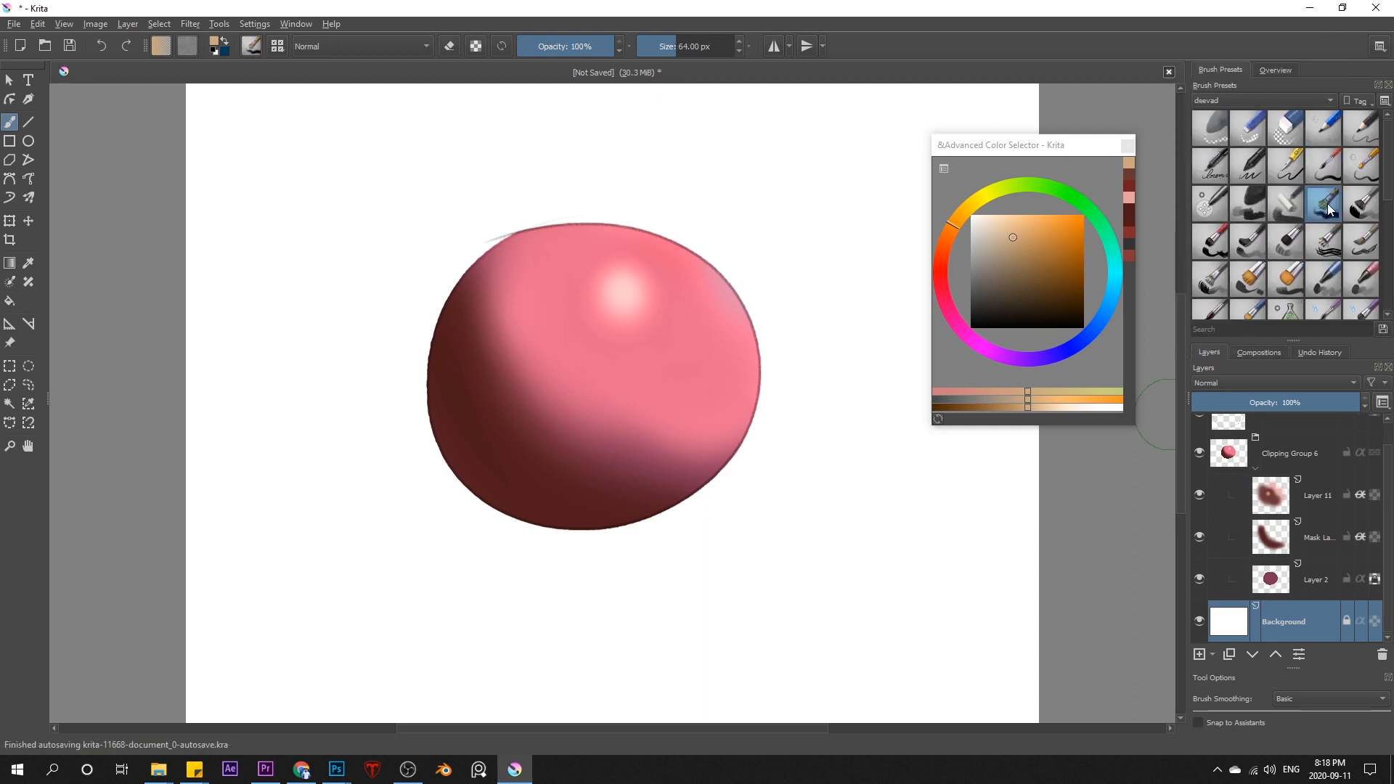
# Unlock the Background layer and paint a light blue sky behind the circle, enlarging the brush to 144 px.
pyautogui.click(1109, 302)
pyautogui.moveTo(1030, 245); pyautogui.dragTo(1022, 225)
pyautogui.press(']')
pyautogui.press(']')
pyautogui.press(']')
pyautogui.press(']')
pyautogui.press(']')
pyautogui.press(']')
pyautogui.click(456, 326)
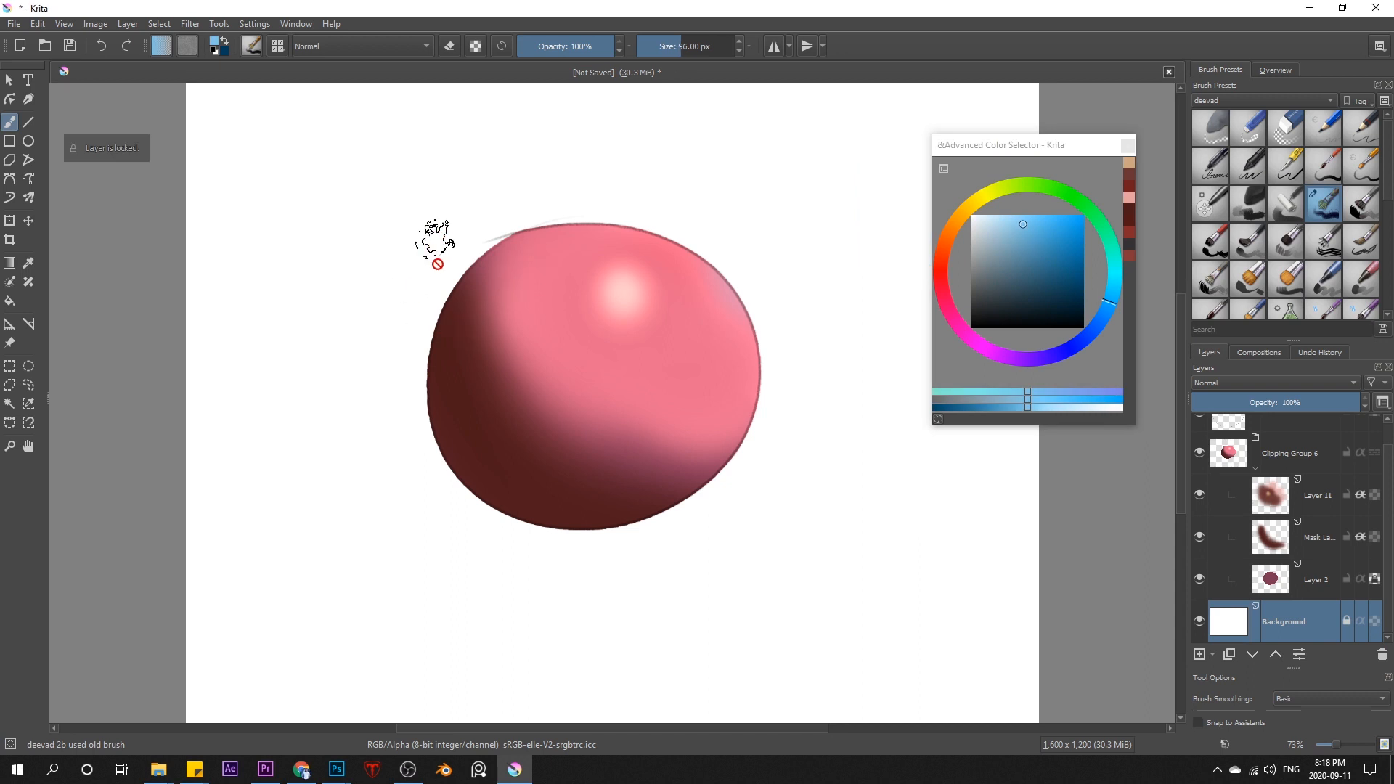
pyautogui.press(']')
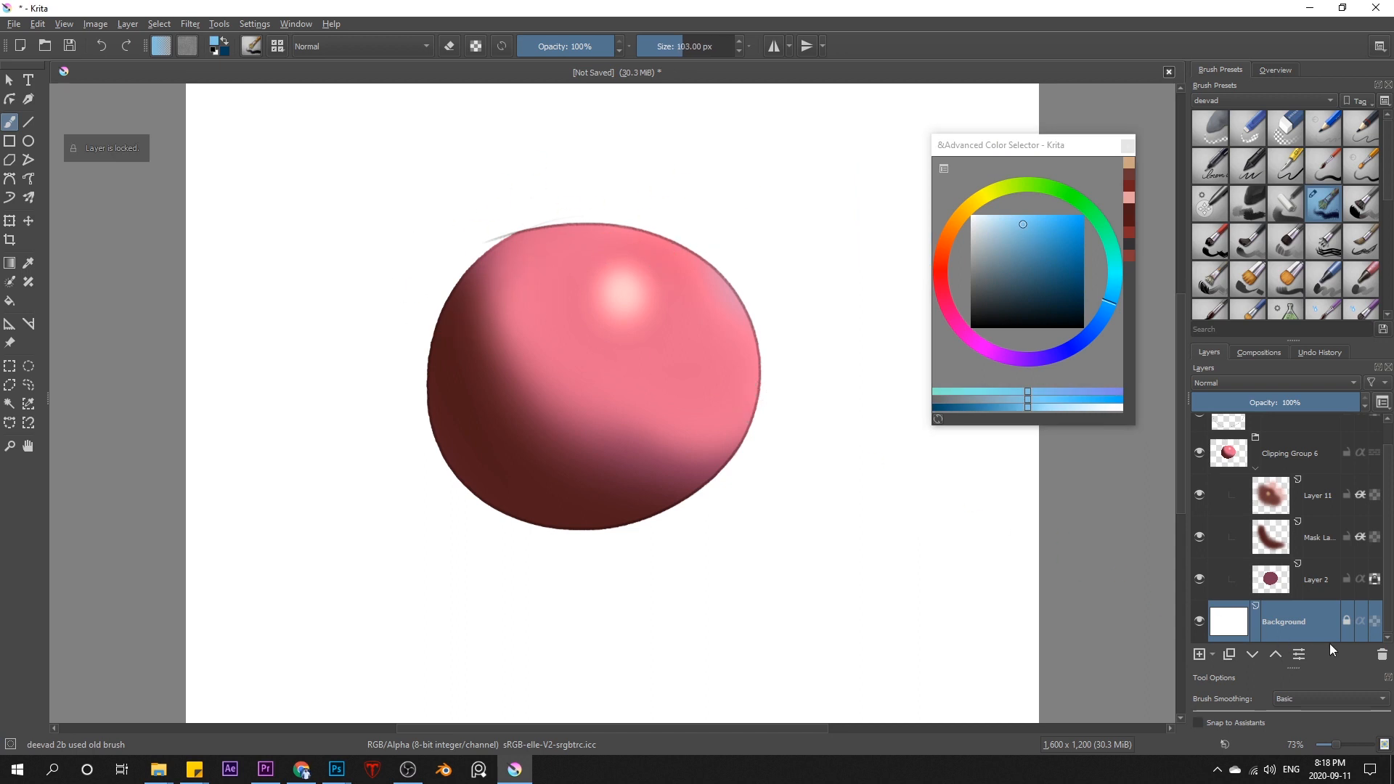
pyautogui.click(1348, 621)
pyautogui.moveTo(780, 290)
pyautogui.mouseDown()
pyautogui.moveTo(737, 341)
pyautogui.moveTo(668, 300)
pyautogui.moveTo(709, 287)
pyautogui.moveTo(685, 181)
pyautogui.moveTo(602, 308)
pyautogui.moveTo(580, 222)
pyautogui.moveTo(524, 171)
pyautogui.moveTo(698, 156)
pyautogui.moveTo(518, 171)
pyautogui.moveTo(533, 304)
pyautogui.moveTo(433, 174)
pyautogui.mouseUp()
pyautogui.press(']')
pyautogui.press(']')
pyautogui.press(']')
pyautogui.press(']')
pyautogui.moveTo(361, 142)
pyautogui.mouseDown()
pyautogui.moveTo(541, 131)
pyautogui.moveTo(777, 342)
pyautogui.moveTo(802, 432)
pyautogui.mouseUp()
# Paint light cyan bands in the lower sky on both sides of the circle with a larger brush.
pyautogui.moveTo(1109, 298); pyautogui.dragTo(1114, 278)
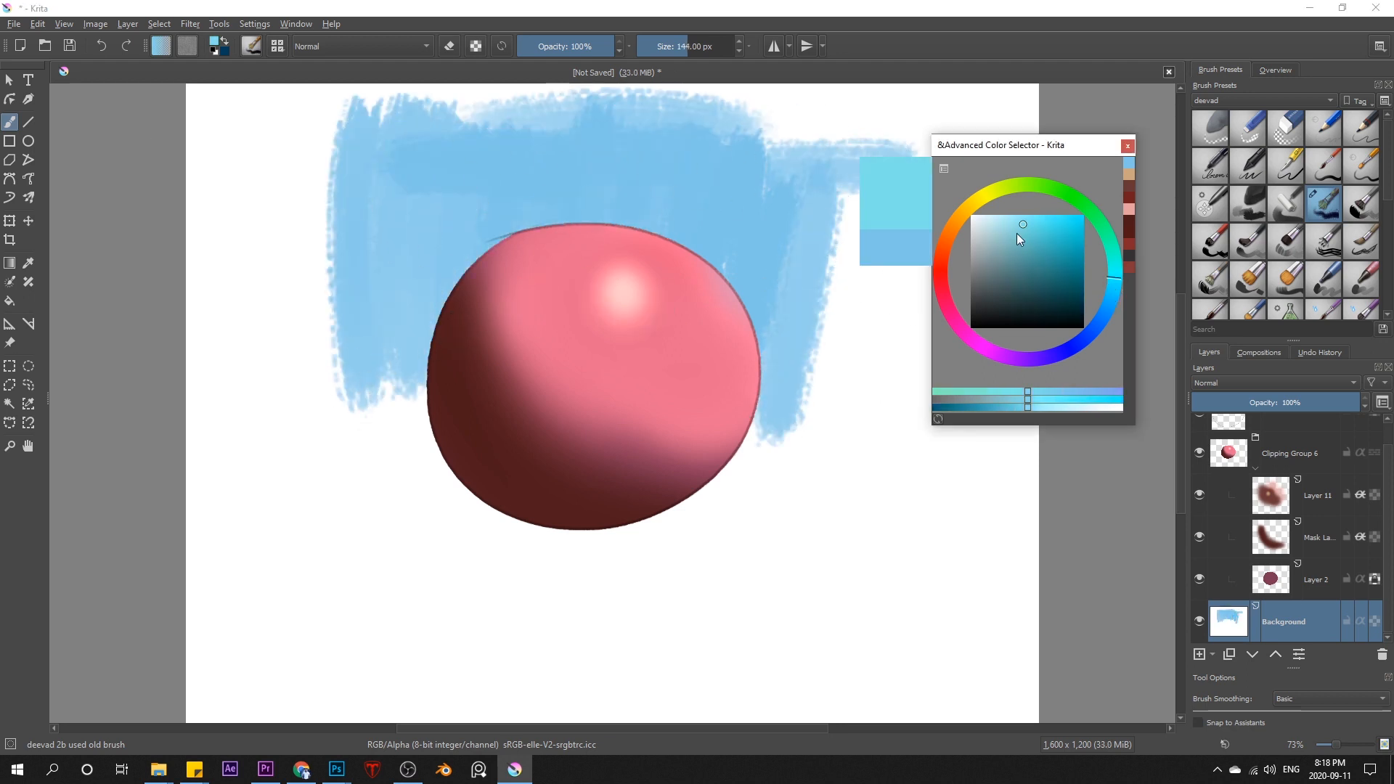
pyautogui.click(1011, 218)
pyautogui.moveTo(755, 327); pyautogui.dragTo(799, 357)
pyautogui.press(']')
pyautogui.press(']')
pyautogui.press(']')
pyautogui.moveTo(454, 290)
pyautogui.mouseDown()
pyautogui.moveTo(400, 383)
pyautogui.moveTo(341, 399)
pyautogui.mouseUp()
# Paint a brown ground strip behind and below the circle, enlarging the brush to 230 px.
pyautogui.click(955, 220)
pyautogui.click(1028, 263)
pyautogui.press(']')
pyautogui.press(']')
pyautogui.moveTo(265, 472); pyautogui.dragTo(937, 479)
pyautogui.moveTo(472, 467); pyautogui.dragTo(929, 543)
pyautogui.moveTo(249, 537); pyautogui.dragTo(905, 579)
pyautogui.moveTo(461, 439); pyautogui.dragTo(880, 439)
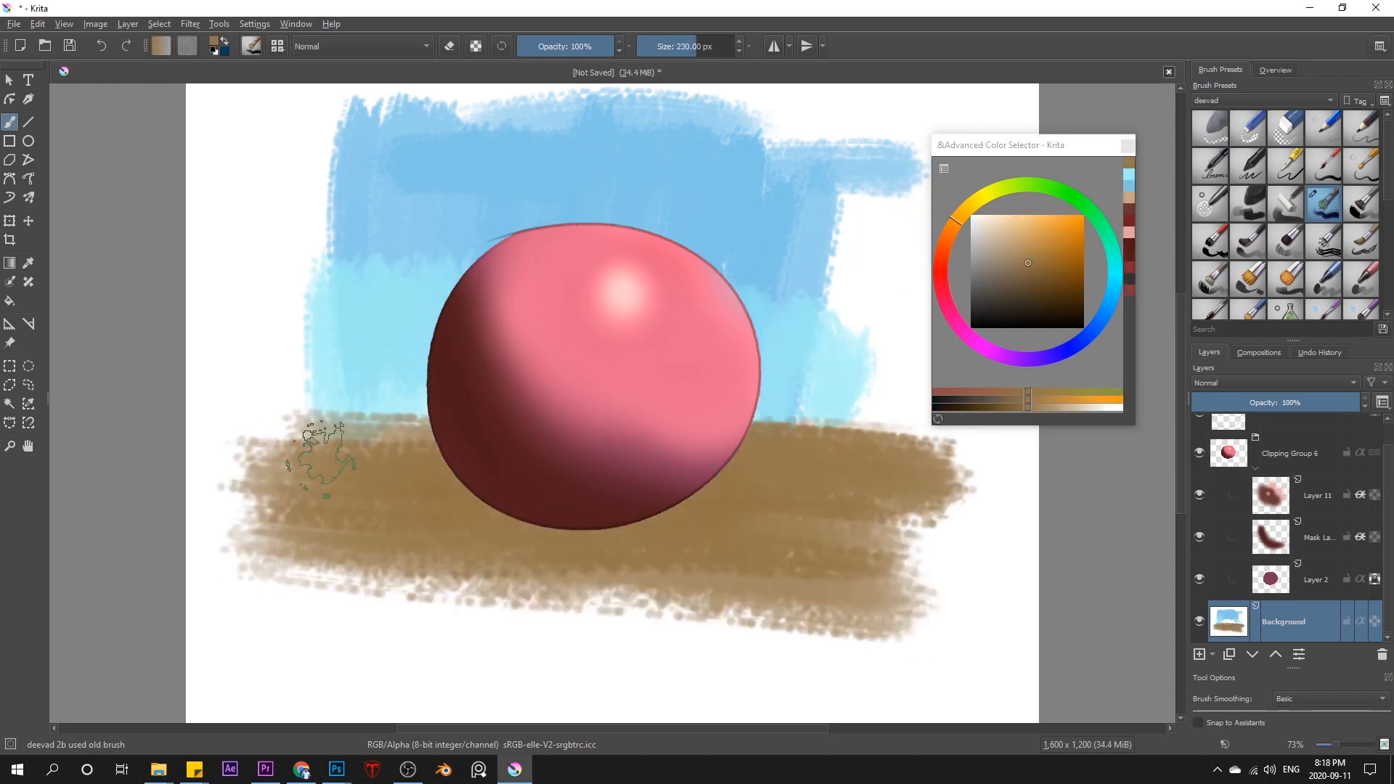
pyautogui.moveTo(321, 439)
pyautogui.mouseDown()
pyautogui.moveTo(280, 463)
pyautogui.moveTo(274, 494)
pyautogui.mouseUp()
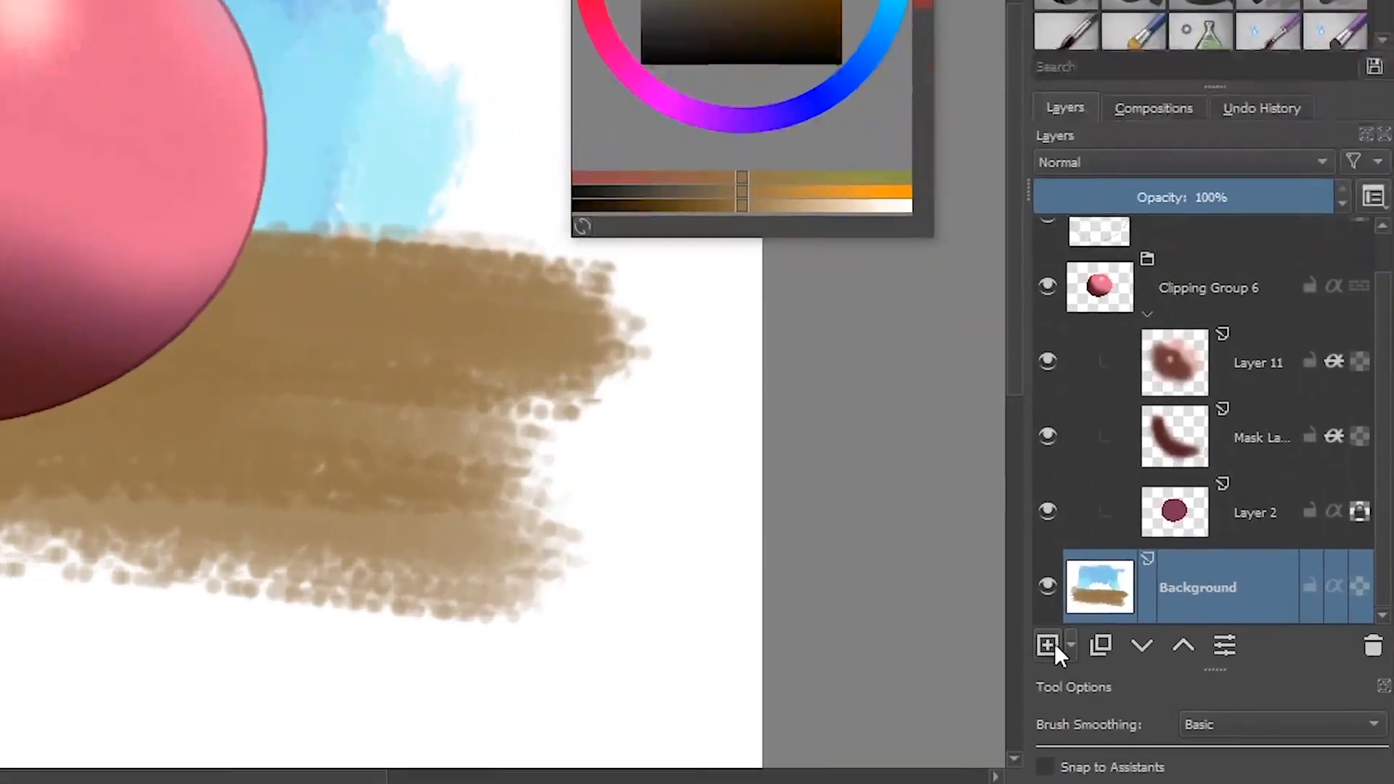
# Add a layer above the Background and paint a dark navy cast shadow at the circle's lower left, reducing the brush to 96 px.
pyautogui.click(1136, 649)
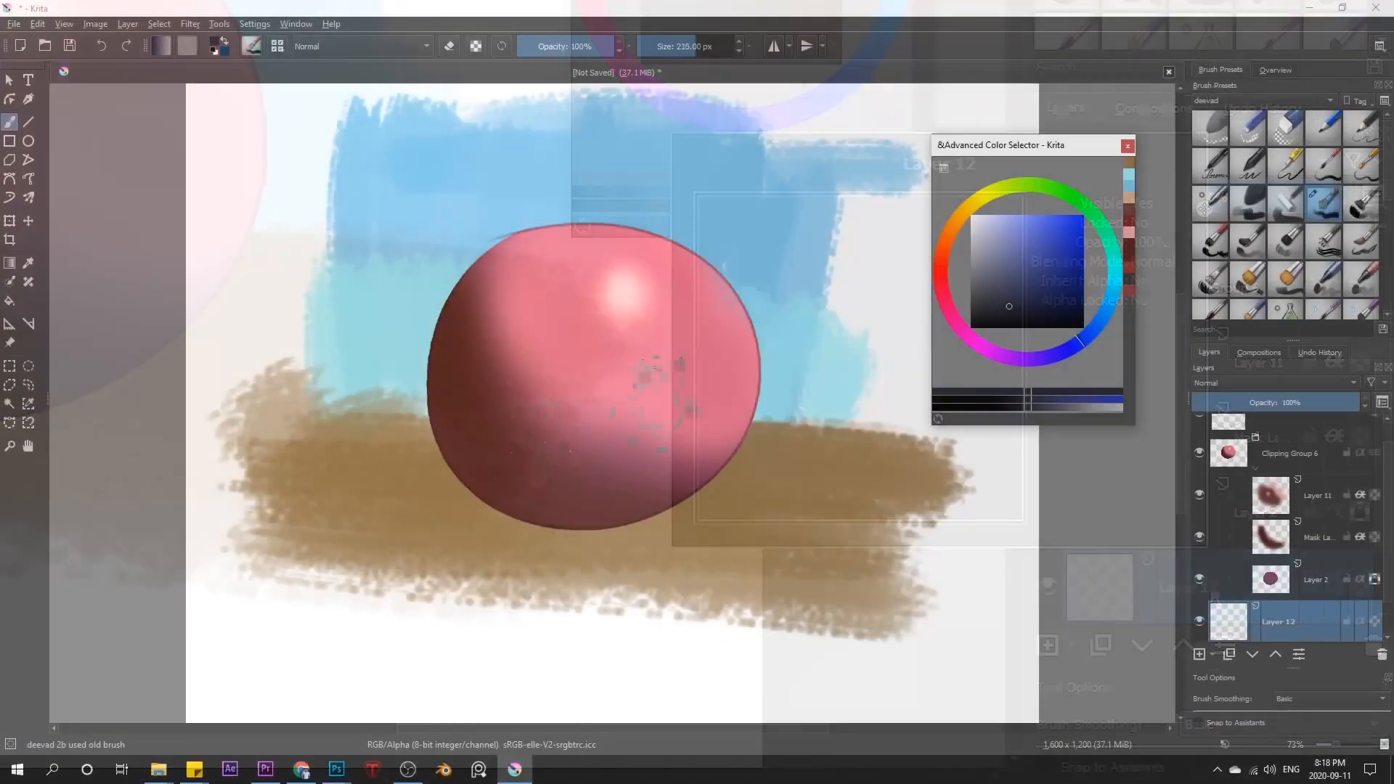
pyautogui.moveTo(482, 498)
pyautogui.mouseDown()
pyautogui.moveTo(437, 488)
pyautogui.moveTo(517, 503)
pyautogui.moveTo(534, 466)
pyautogui.mouseUp()
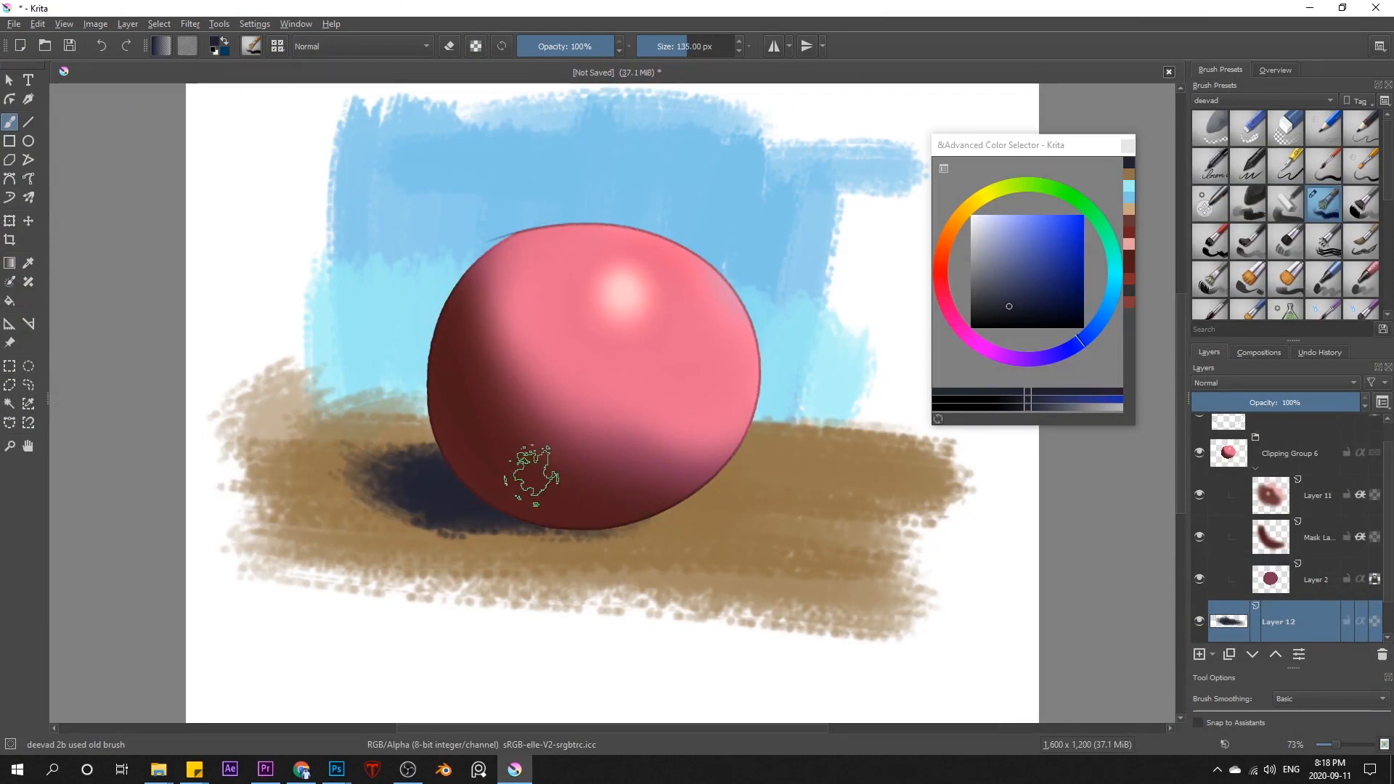
pyautogui.press('[')
pyautogui.press('[')
pyautogui.press('[')
pyautogui.press('[')
pyautogui.press('[')
pyautogui.press('[')
pyautogui.press('[')
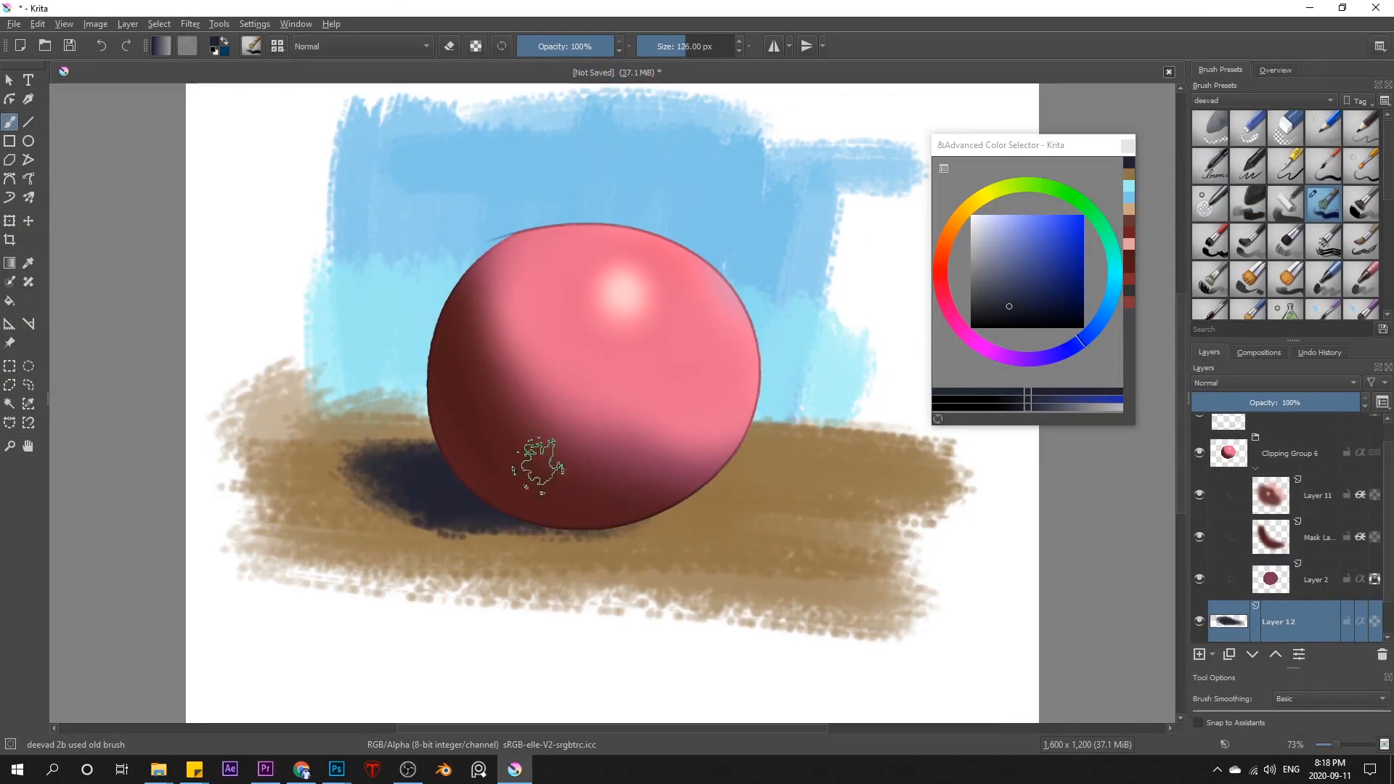
pyautogui.moveTo(425, 458)
pyautogui.mouseDown()
pyautogui.moveTo(345, 457)
pyautogui.moveTo(466, 461)
pyautogui.moveTo(421, 452)
pyautogui.moveTo(392, 499)
pyautogui.moveTo(508, 498)
pyautogui.moveTo(300, 444)
pyautogui.mouseUp()
pyautogui.press('[')
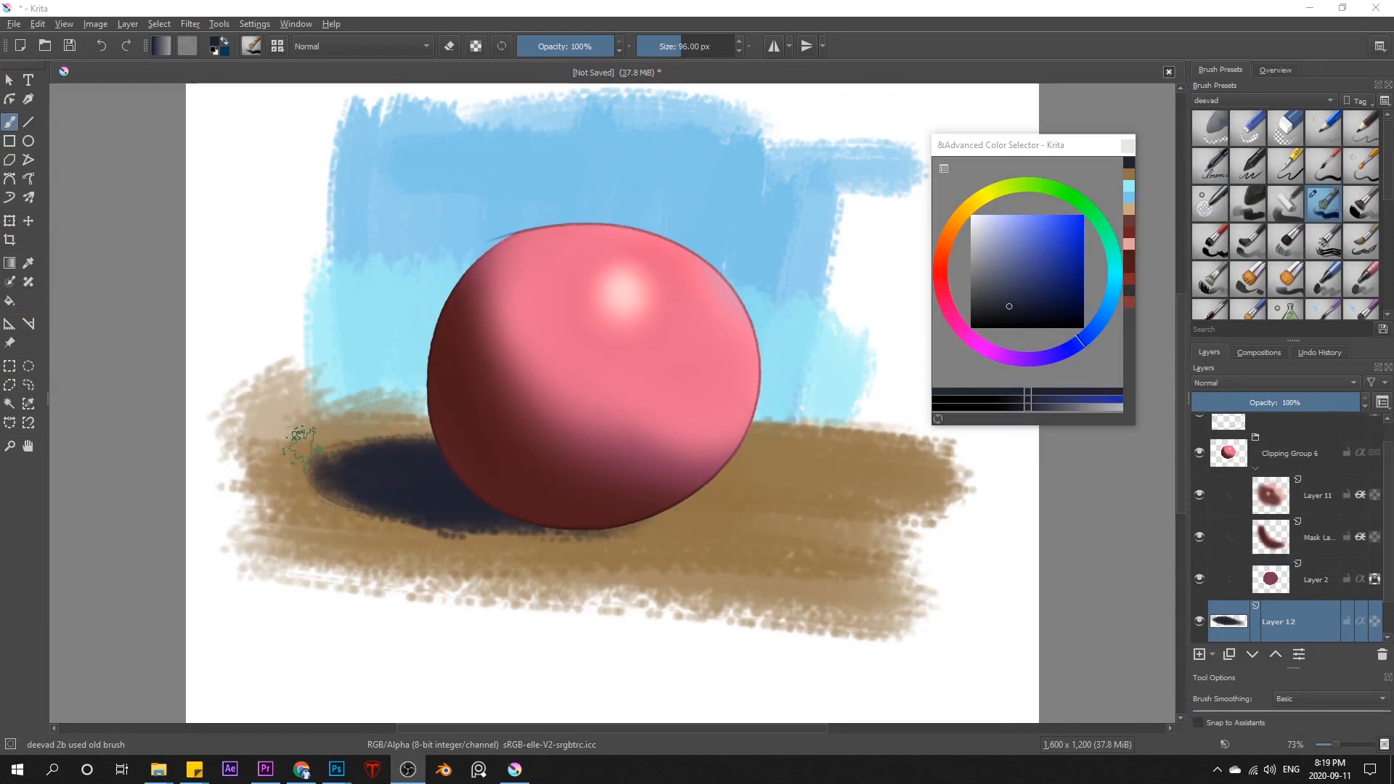
# Select the shading mask layer in the clipping group and set the brush to Screen blending, 61% opacity and 165 px size.
pyautogui.click(1315, 537)
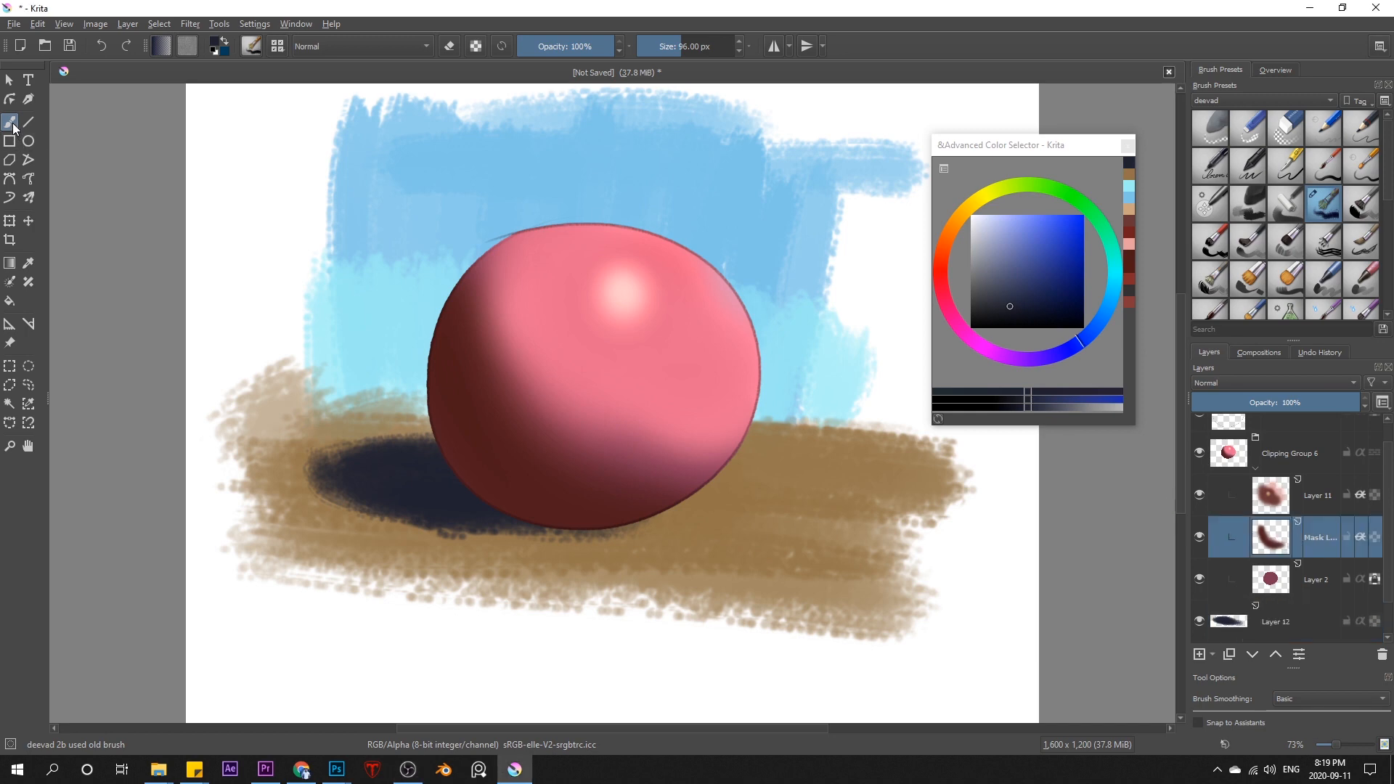
pyautogui.click(420, 45)
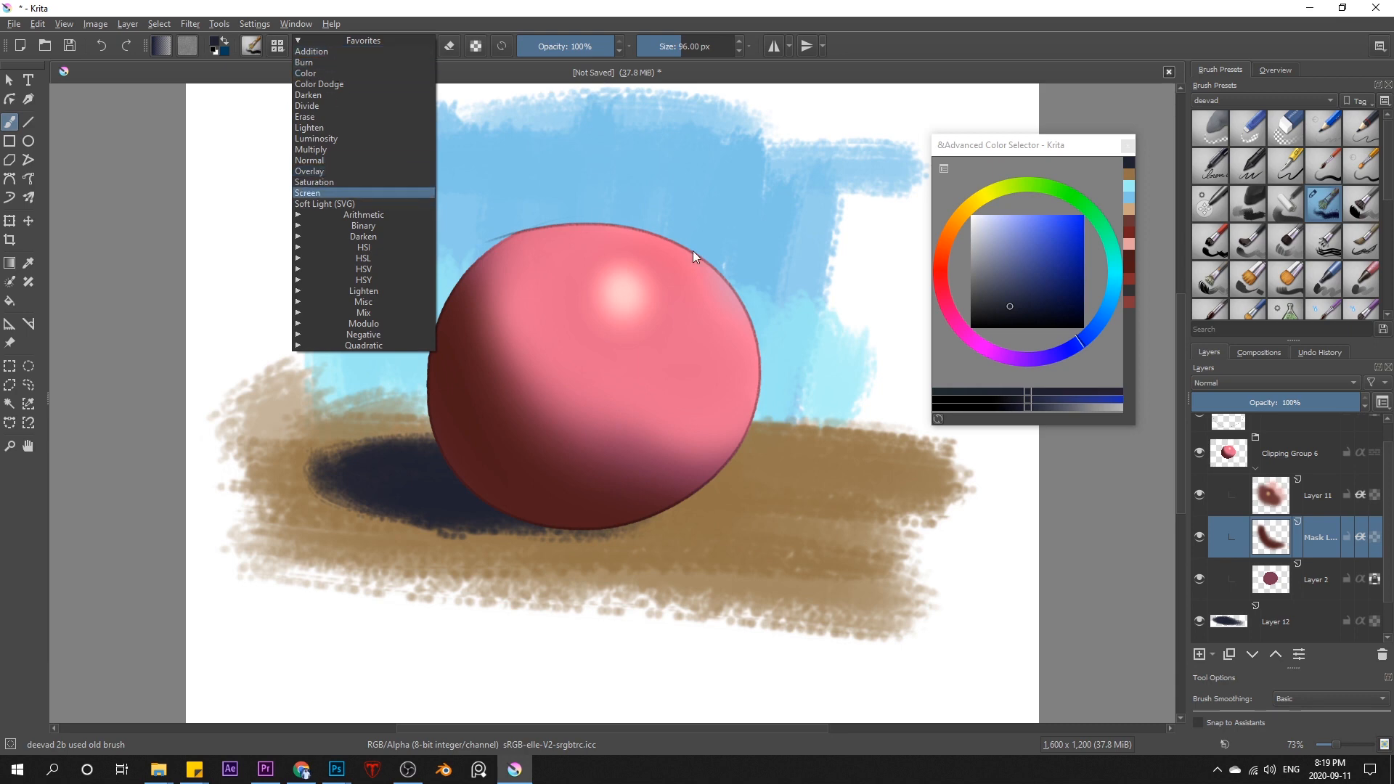
pyautogui.click(1278, 383)
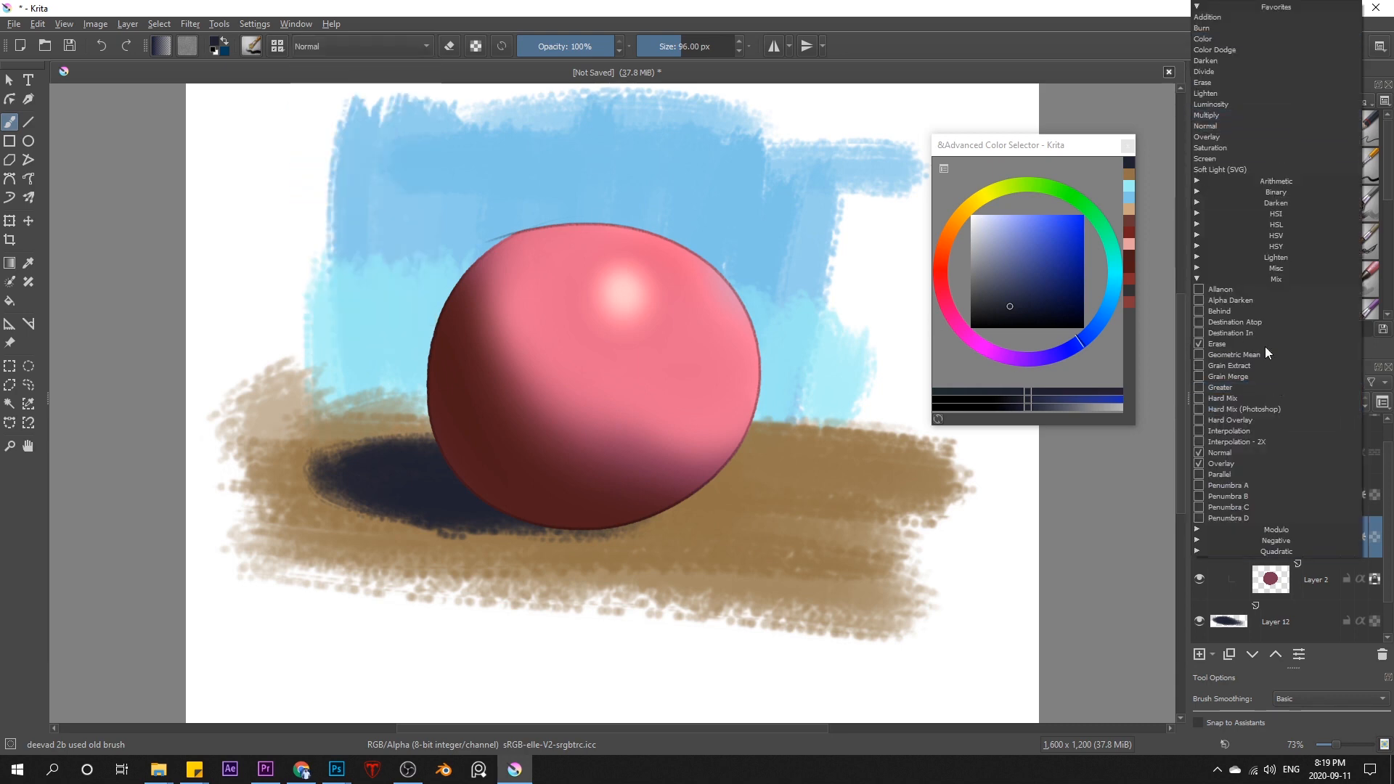
pyautogui.click(363, 45)
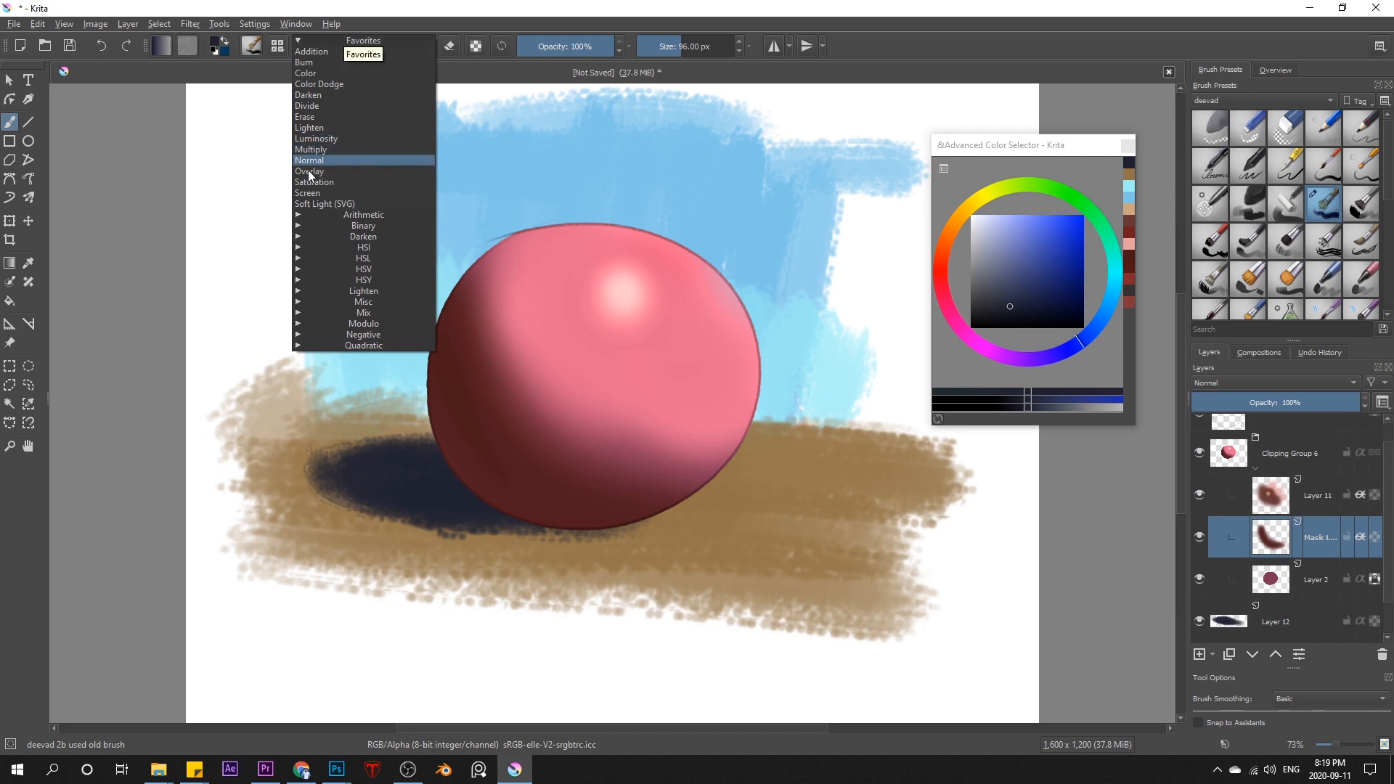
pyautogui.click(305, 194)
pyautogui.moveTo(622, 47); pyautogui.dragTo(577, 51)
pyautogui.press(']')
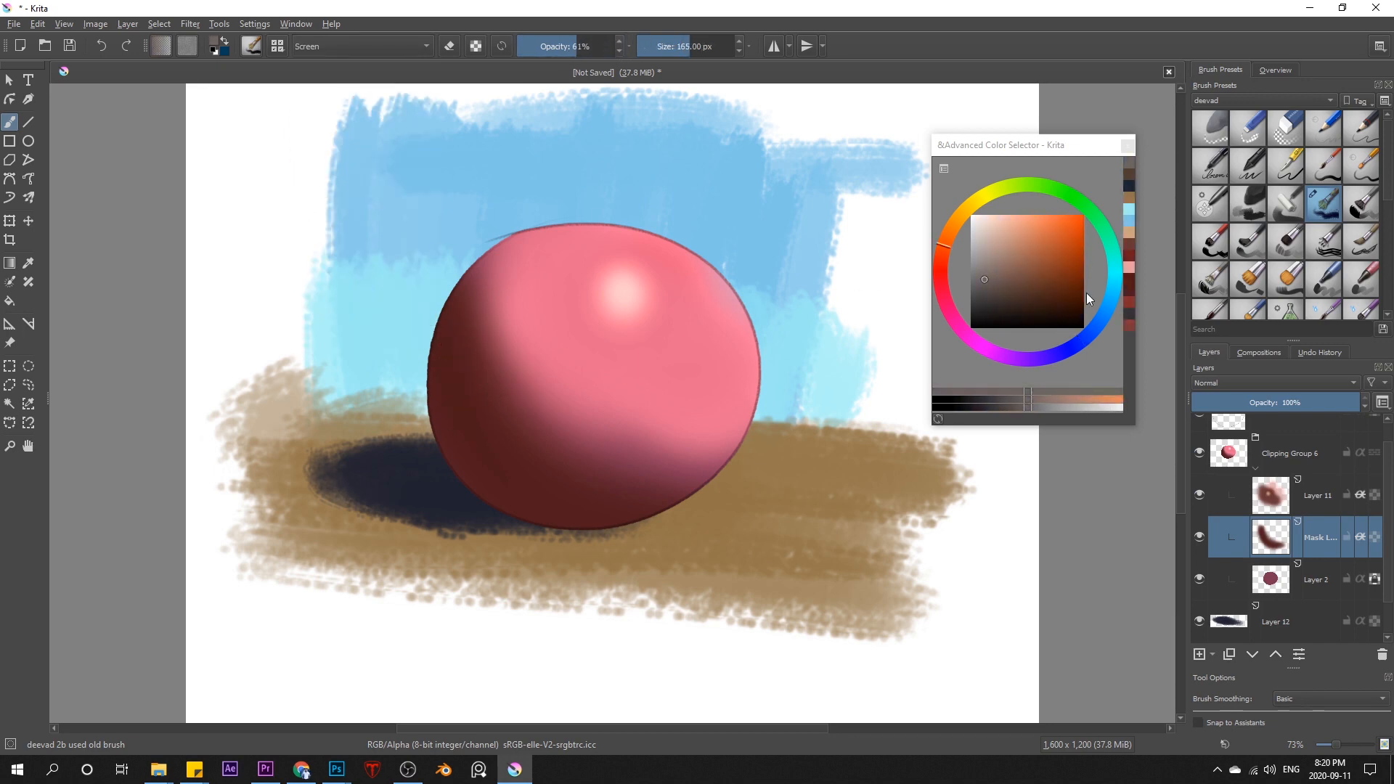
# Paint reflected light into the ball's shadow, muted blue along its left edge and brownish orange along its base, enlarging the brush to 201 px.
pyautogui.moveTo(1103, 245); pyautogui.dragTo(1104, 307)
pyautogui.click(1025, 285)
pyautogui.press(']')
pyautogui.press(']')
pyautogui.press(']')
pyautogui.moveTo(462, 320)
pyautogui.mouseDown()
pyautogui.moveTo(446, 405)
pyautogui.moveTo(455, 269)
pyautogui.moveTo(481, 397)
pyautogui.moveTo(473, 472)
pyautogui.mouseUp()
pyautogui.moveTo(438, 273); pyautogui.dragTo(457, 459)
pyautogui.click(942, 250)
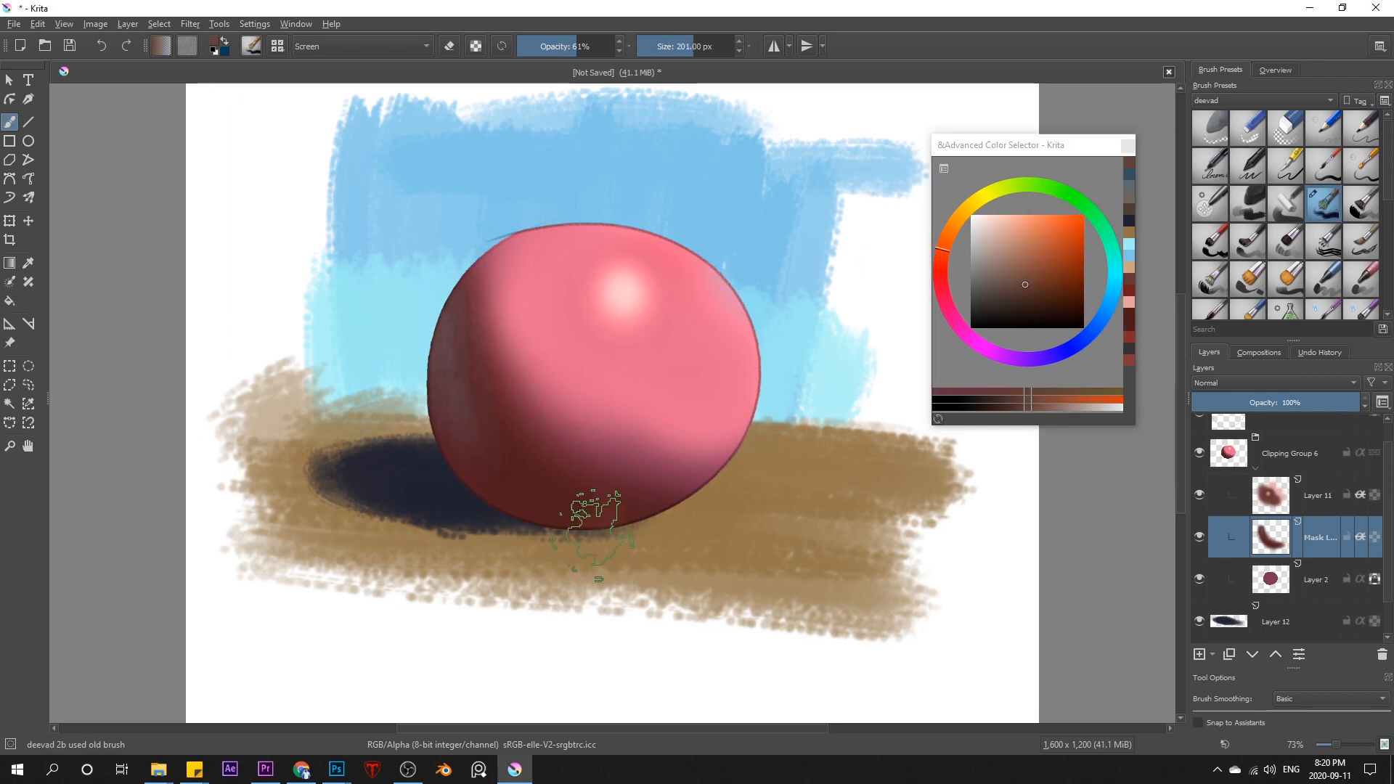
pyautogui.moveTo(591, 508)
pyautogui.mouseDown()
pyautogui.moveTo(645, 498)
pyautogui.moveTo(569, 482)
pyautogui.moveTo(578, 504)
pyautogui.mouseUp()
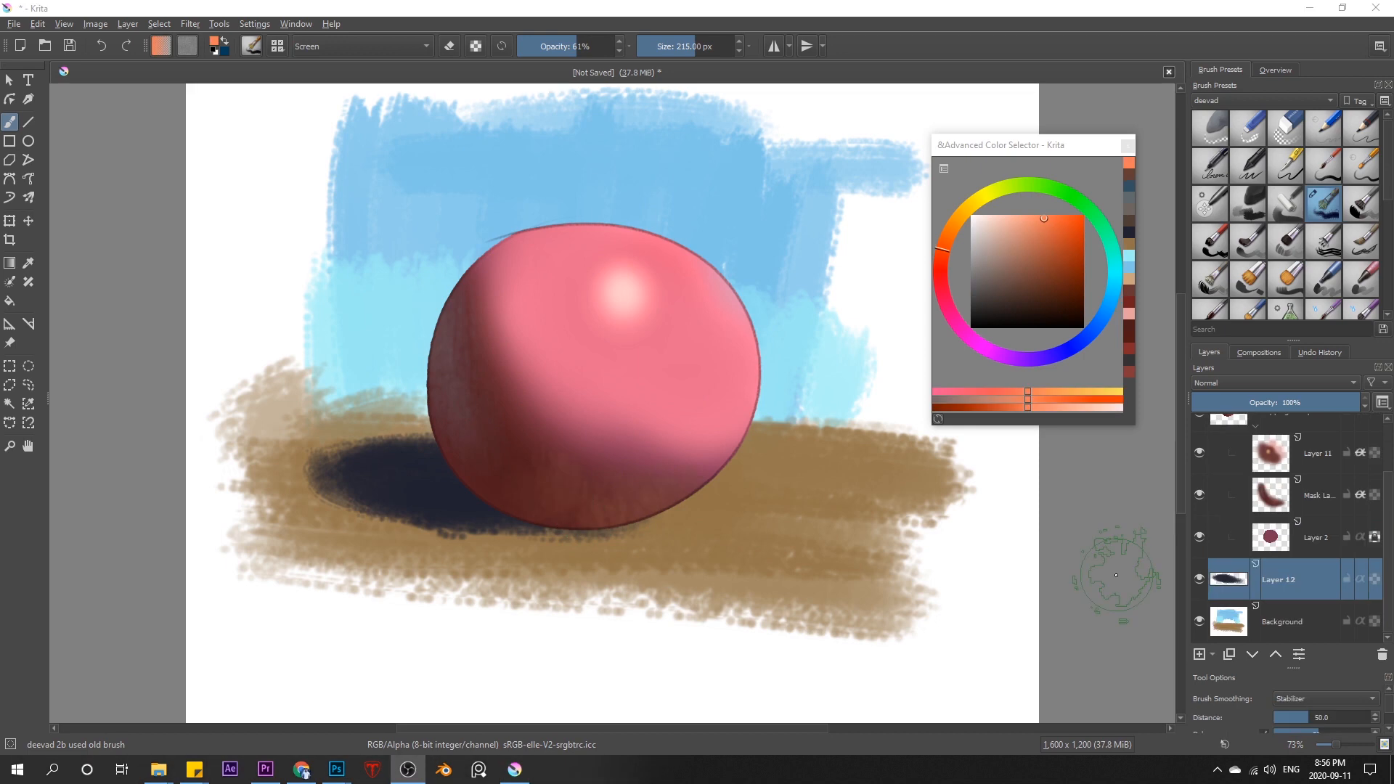
# Delete the cast shadow's Layer 12 and undo the deletion.
pyautogui.click(1283, 581)
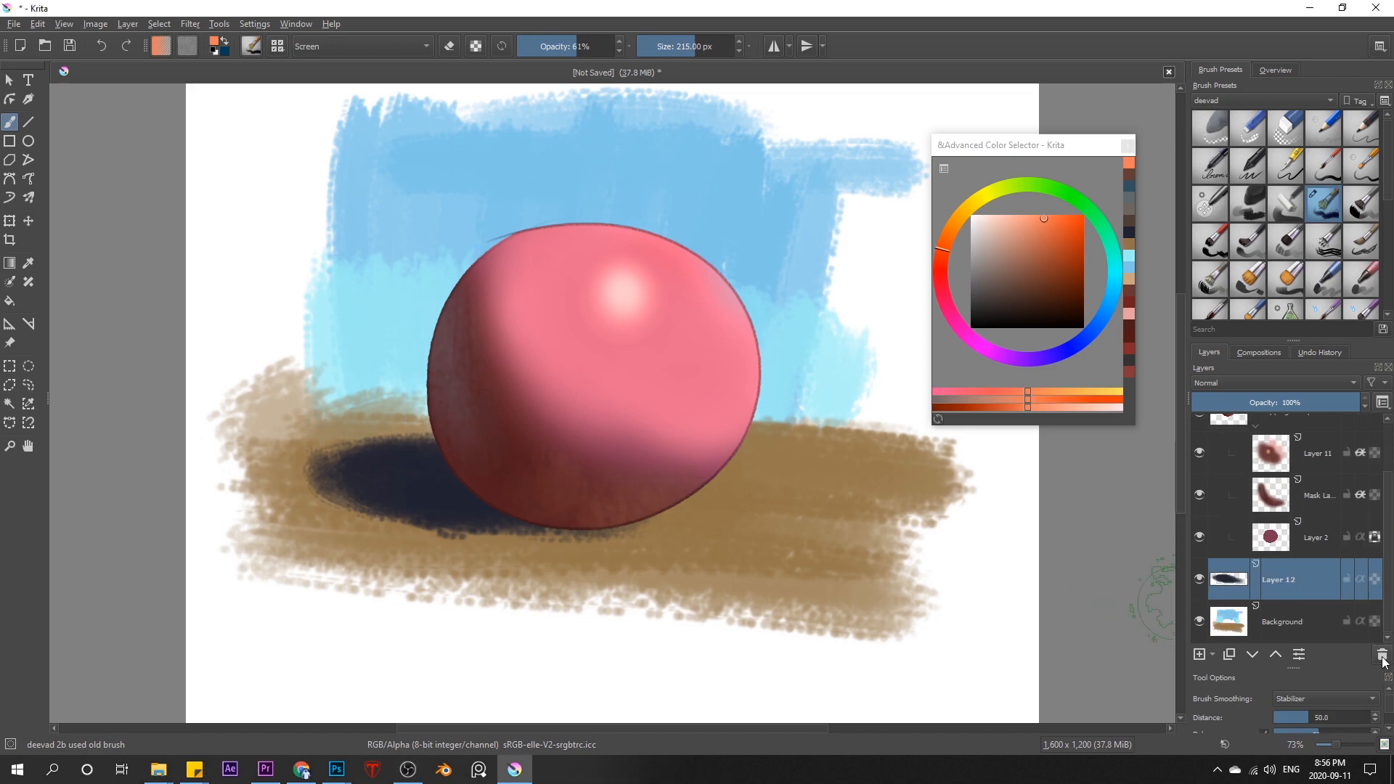
pyautogui.click(1381, 655)
pyautogui.hotkey('ctrl', 'z')
# Duplicate Layer 12 and delete the copy, trying a lower opacity on the original shadow layer.
pyautogui.rightClick(1283, 581)
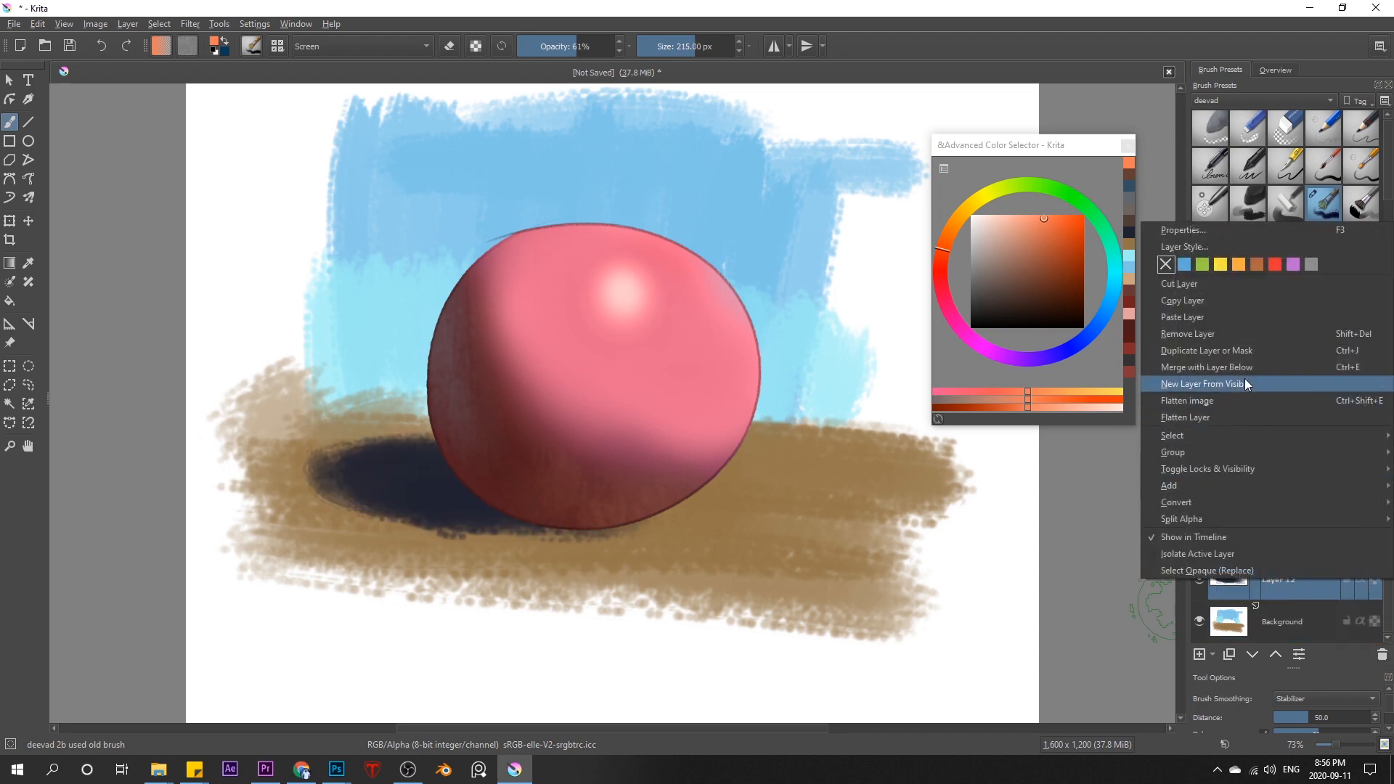
pyautogui.click(1325, 350)
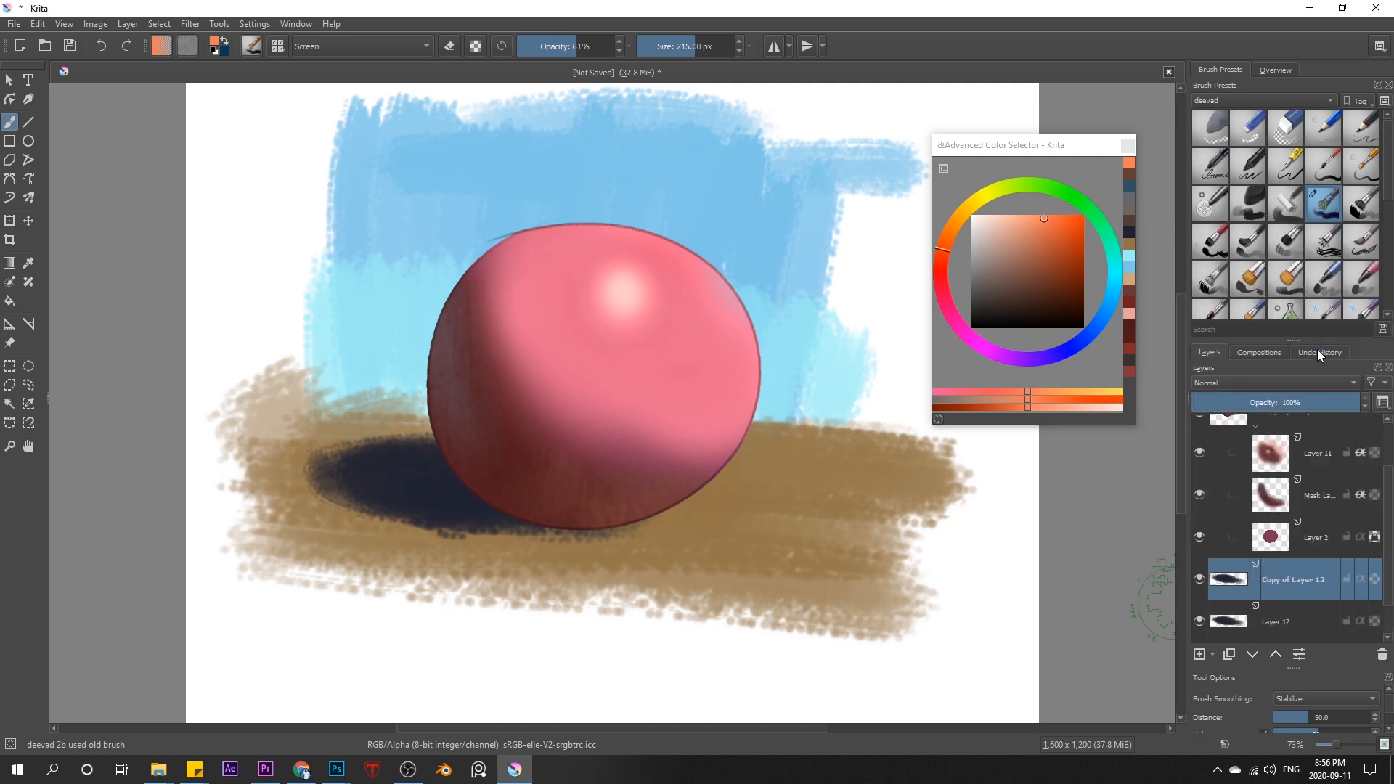
pyautogui.click(1382, 656)
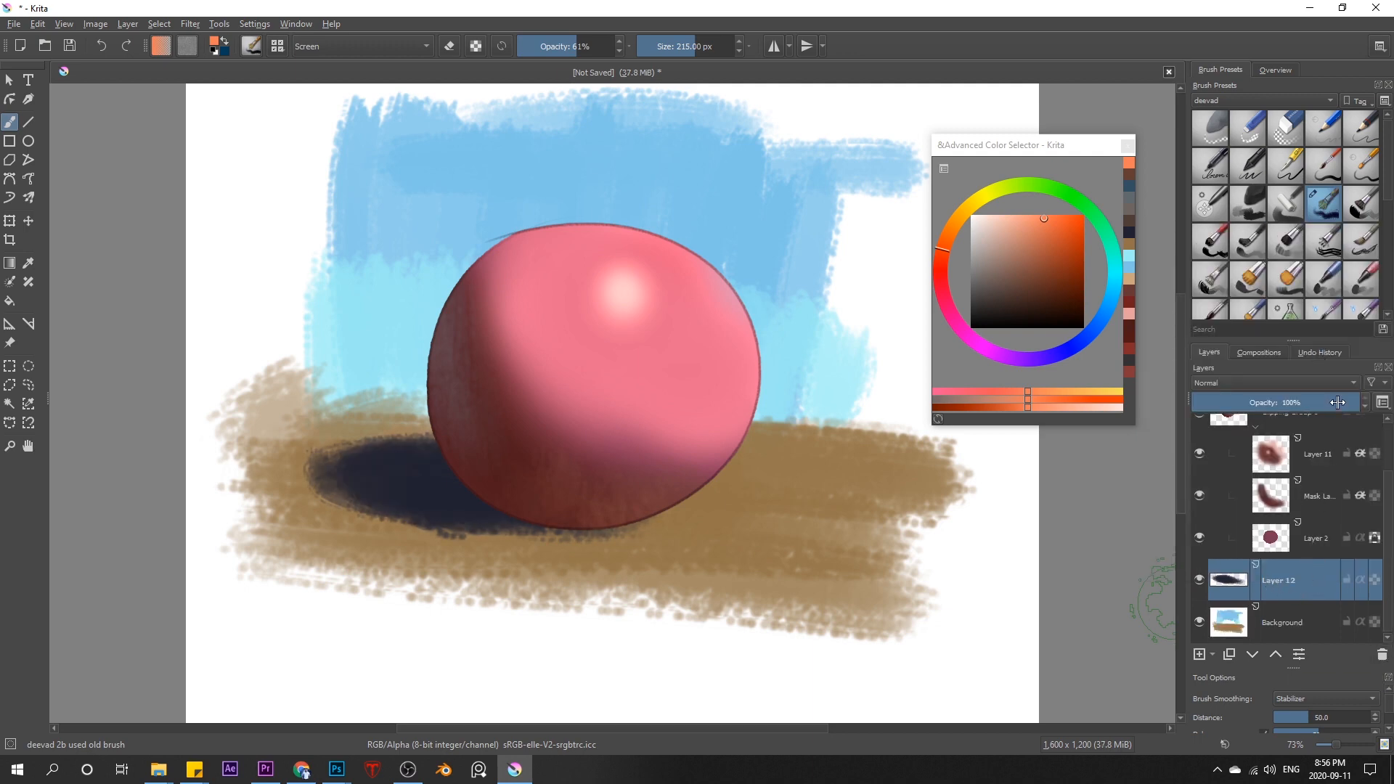
pyautogui.moveTo(1337, 402); pyautogui.dragTo(1260, 402)
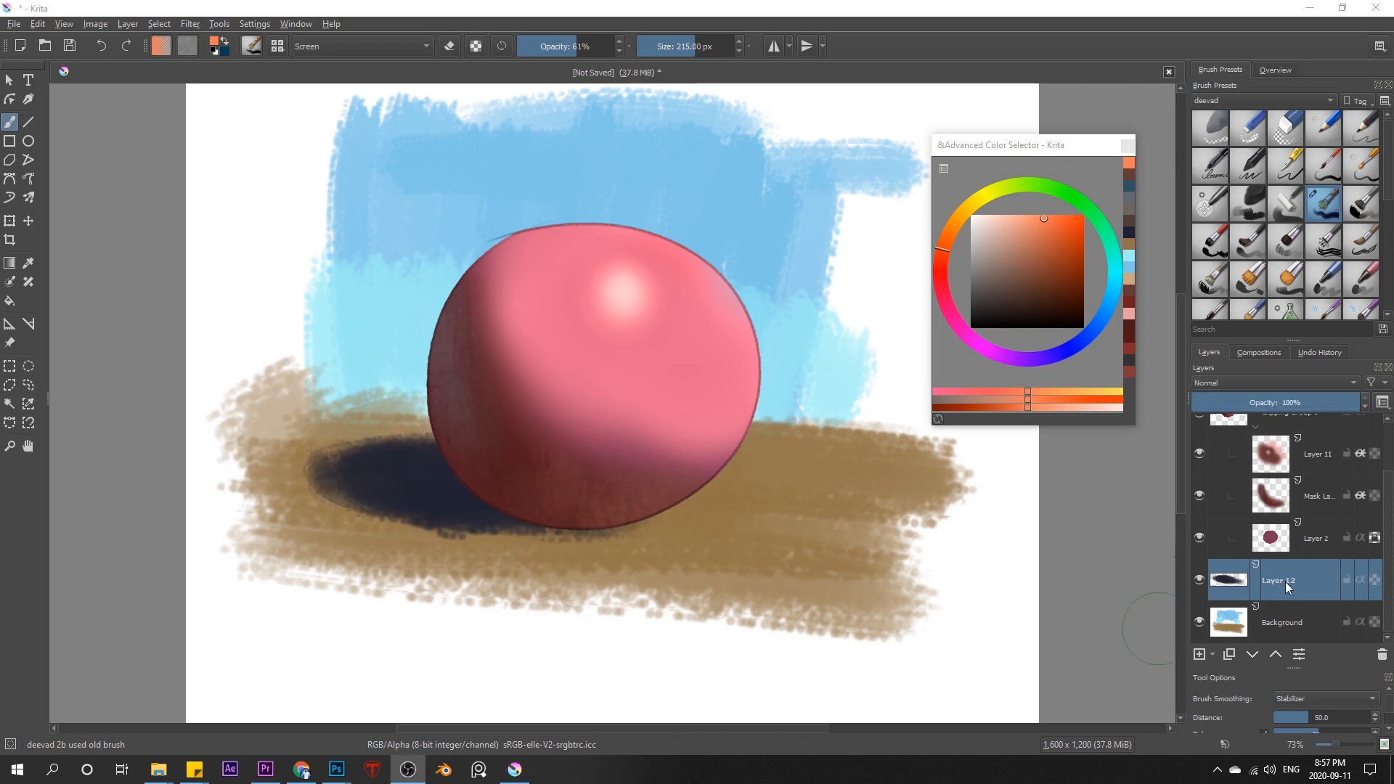
# Copy Layer 12 and paste it above the LINE layer, removing the pasted copy from the top of the stack.
pyautogui.rightClick(1288, 581)
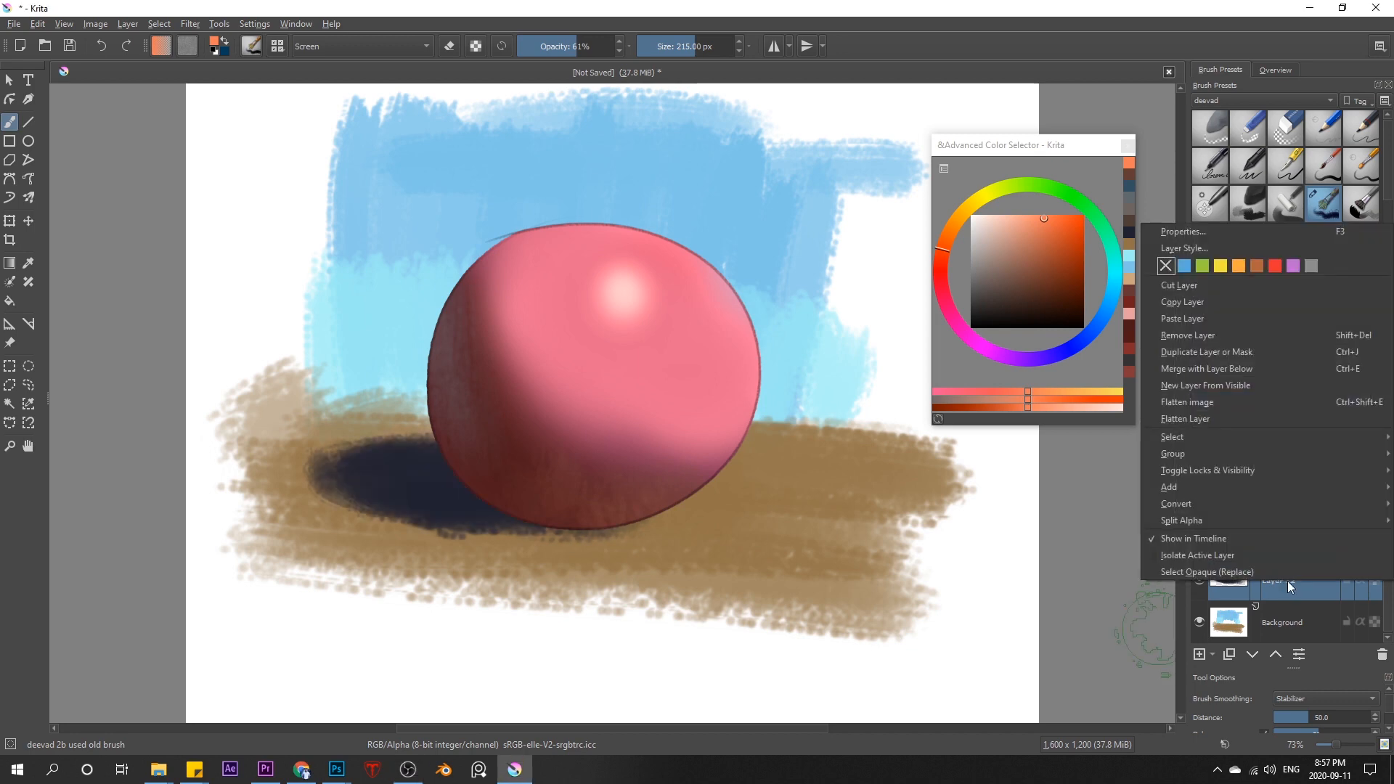
pyautogui.click(1179, 301)
pyautogui.scroll(1, 1297, 513)
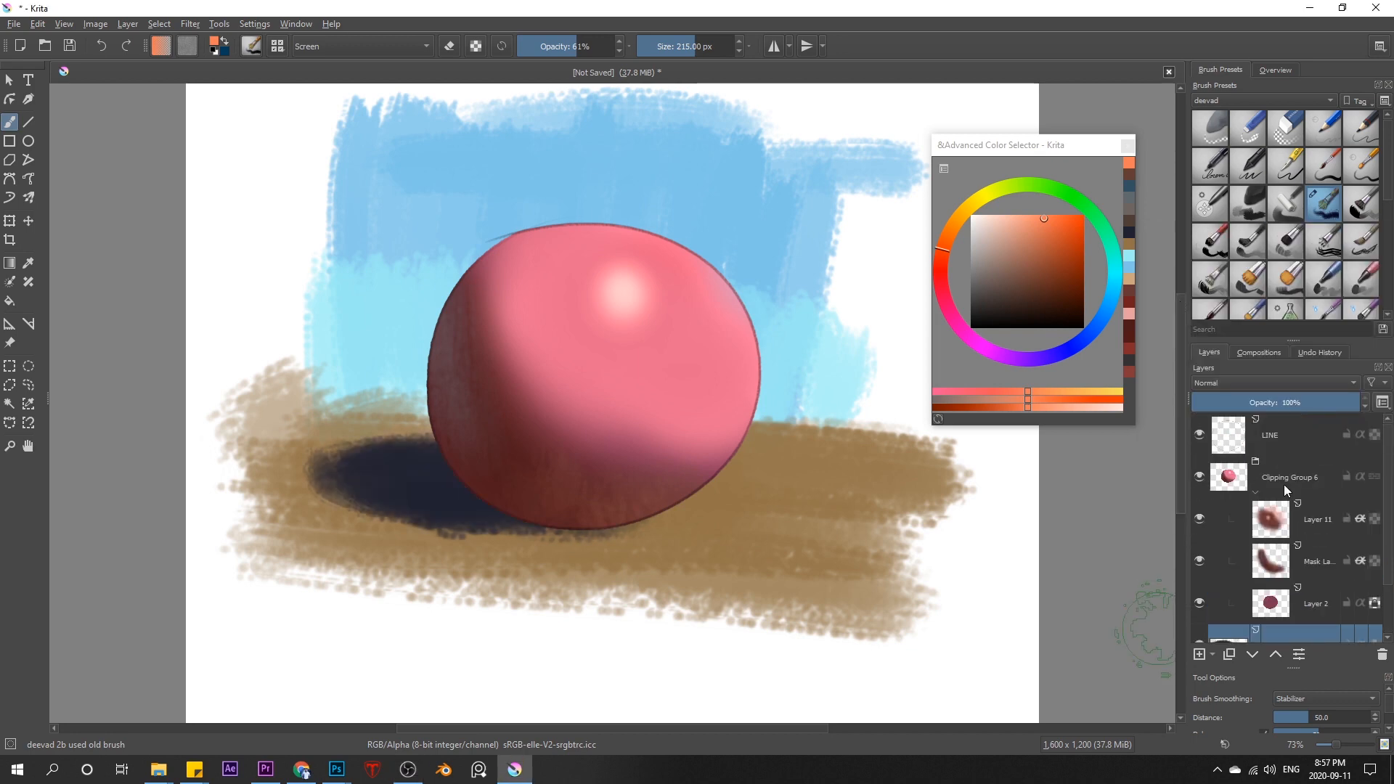
pyautogui.click(1281, 452)
pyautogui.rightClick(1282, 444)
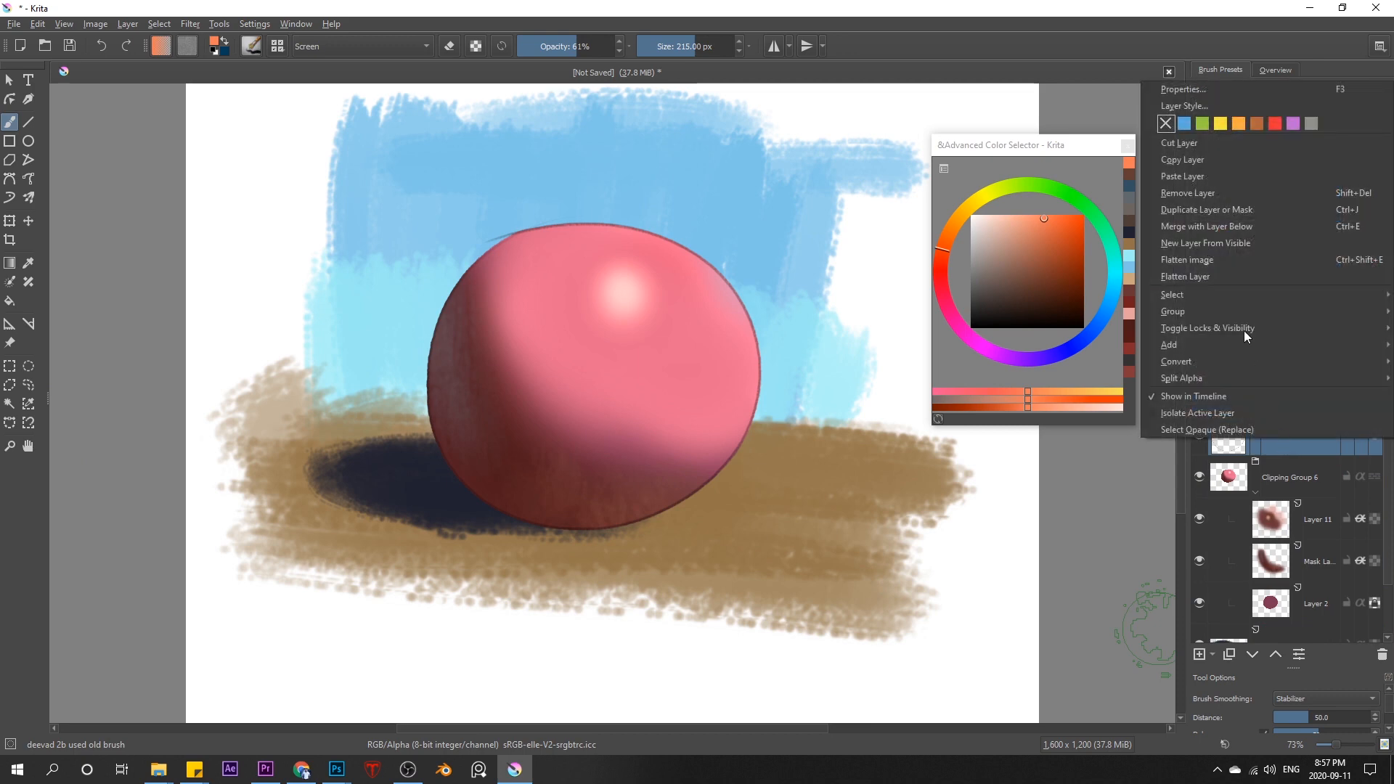
pyautogui.click(1190, 177)
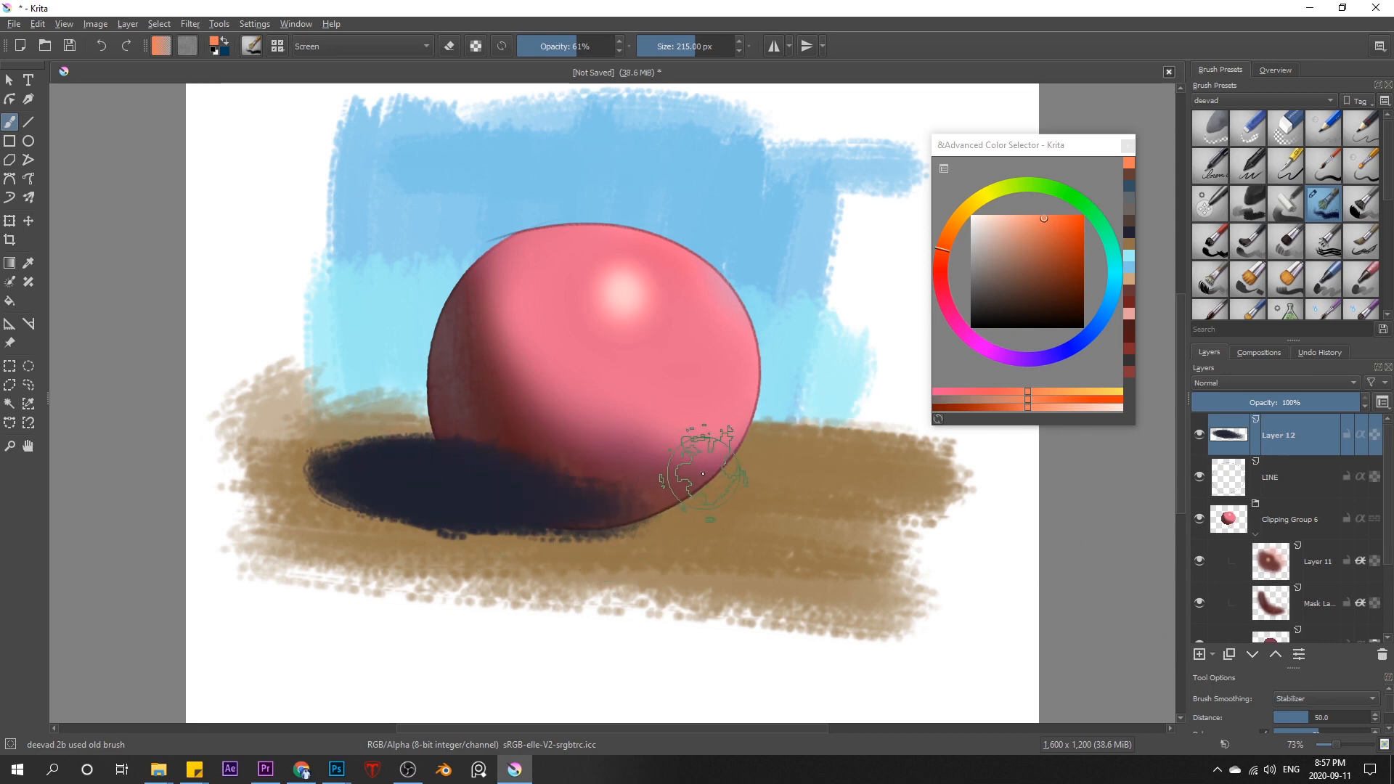
pyautogui.moveTo(1348, 427); pyautogui.dragTo(1276, 598)
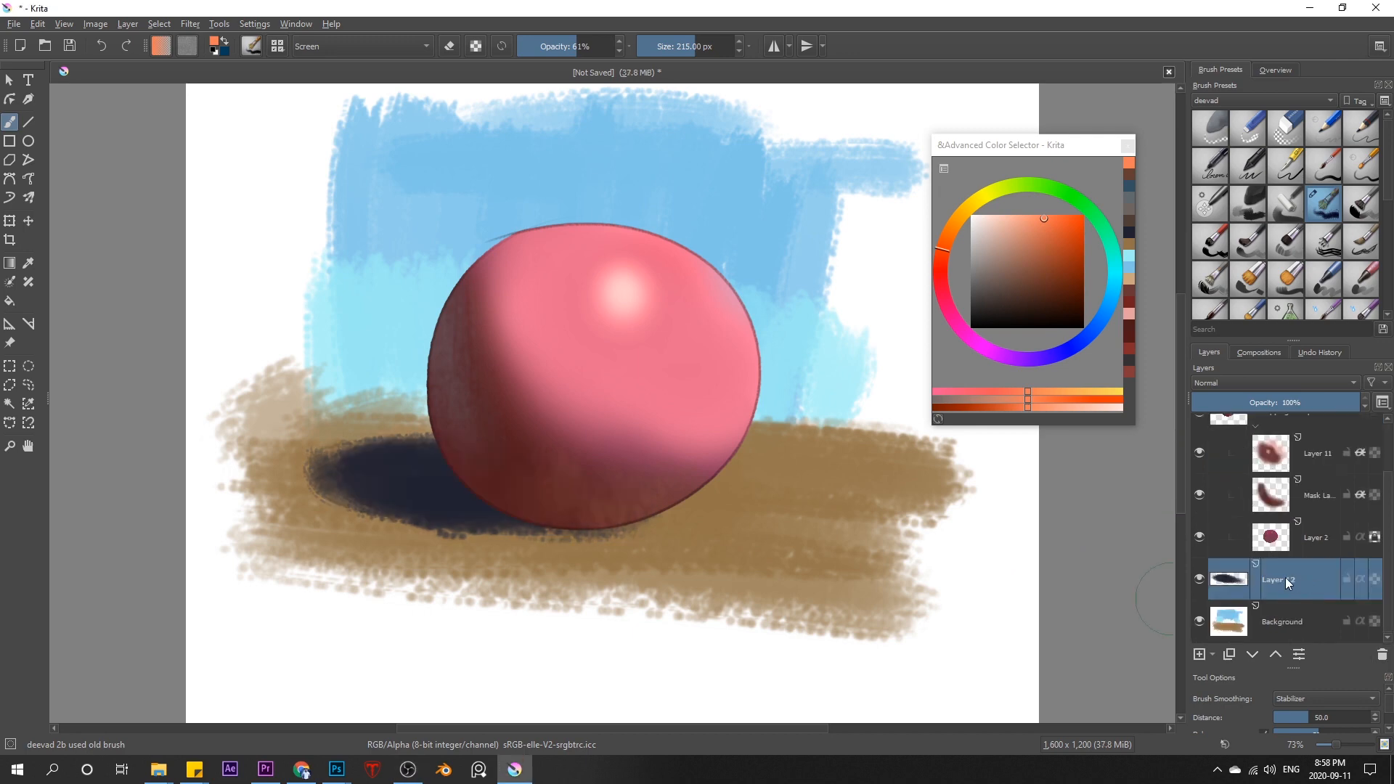
# Merge Layer 12 into the Background and flatten the image, undoing both operations.
pyautogui.rightClick(1285, 577)
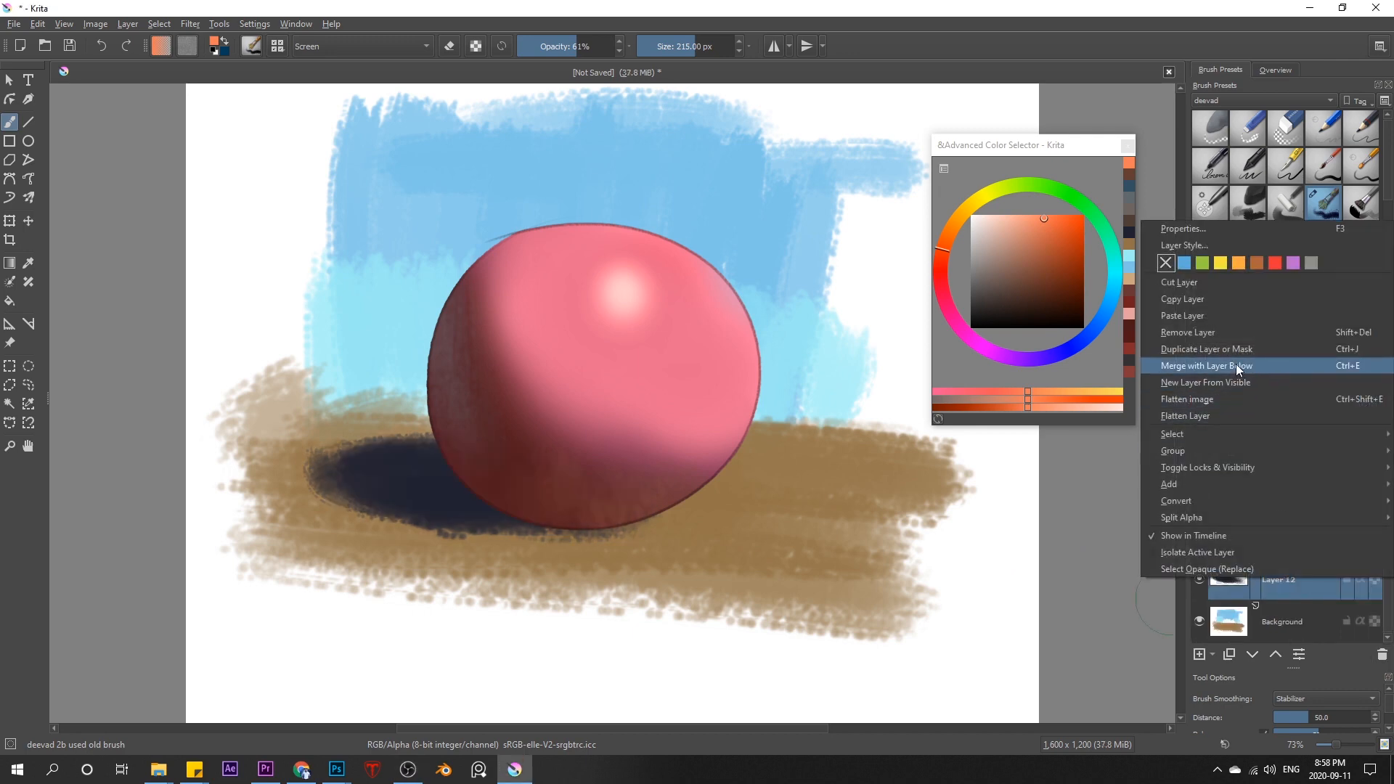
pyautogui.click(1304, 367)
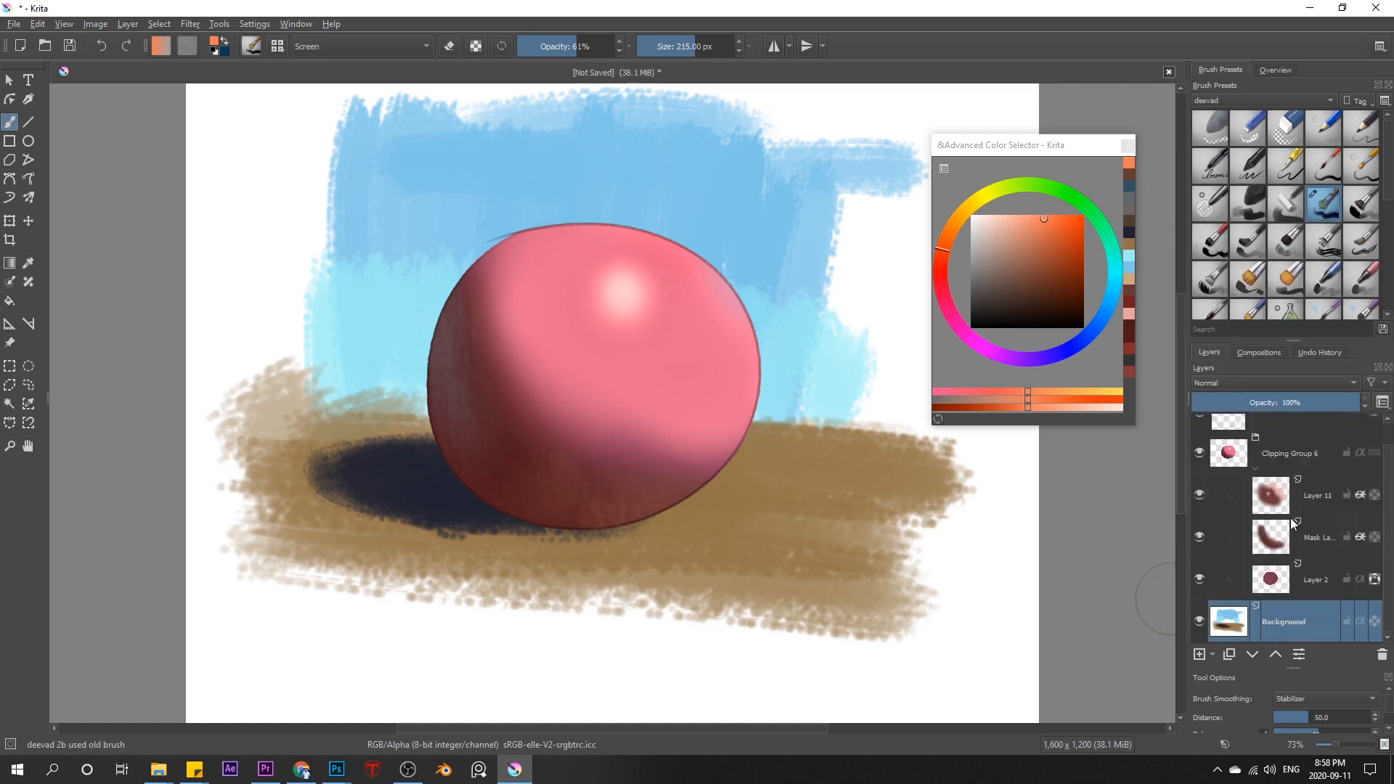
pyautogui.rightClick(1281, 619)
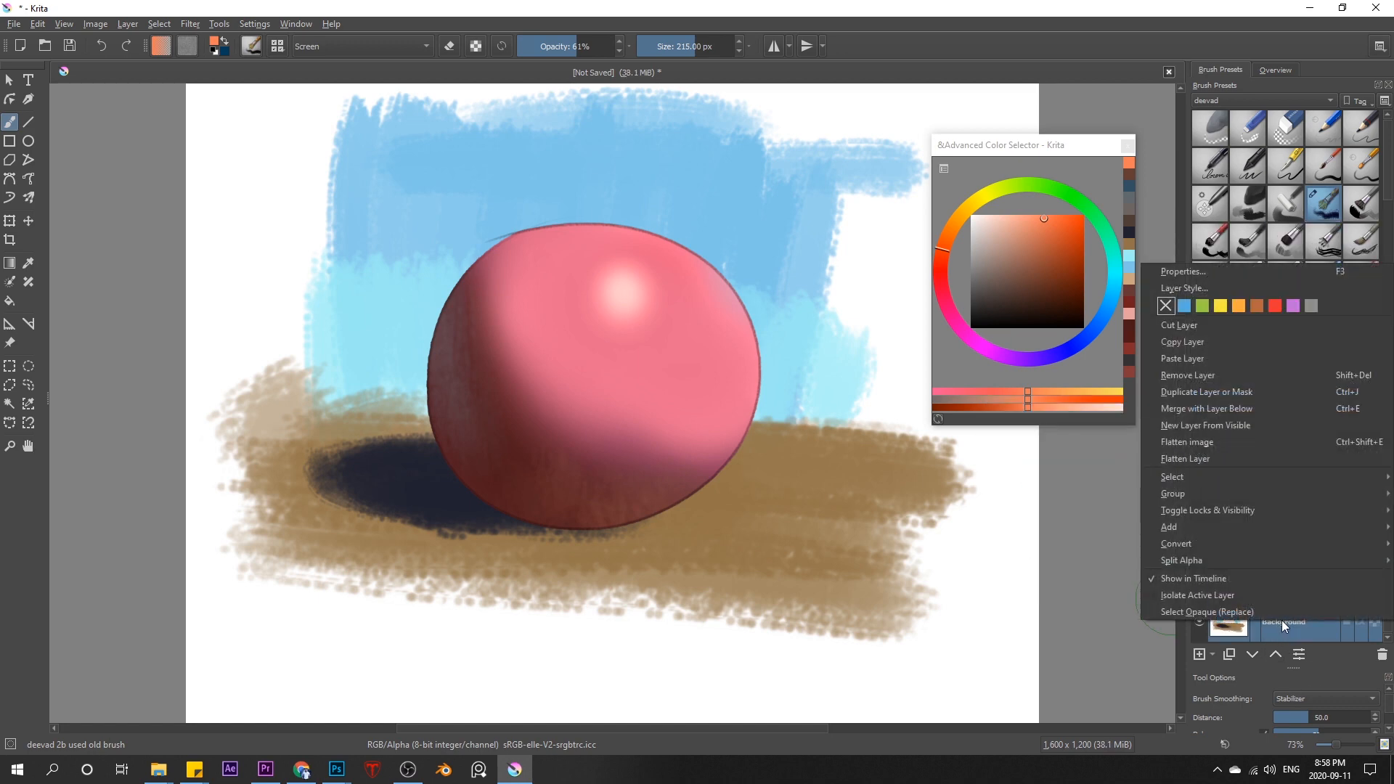
pyautogui.click(1192, 442)
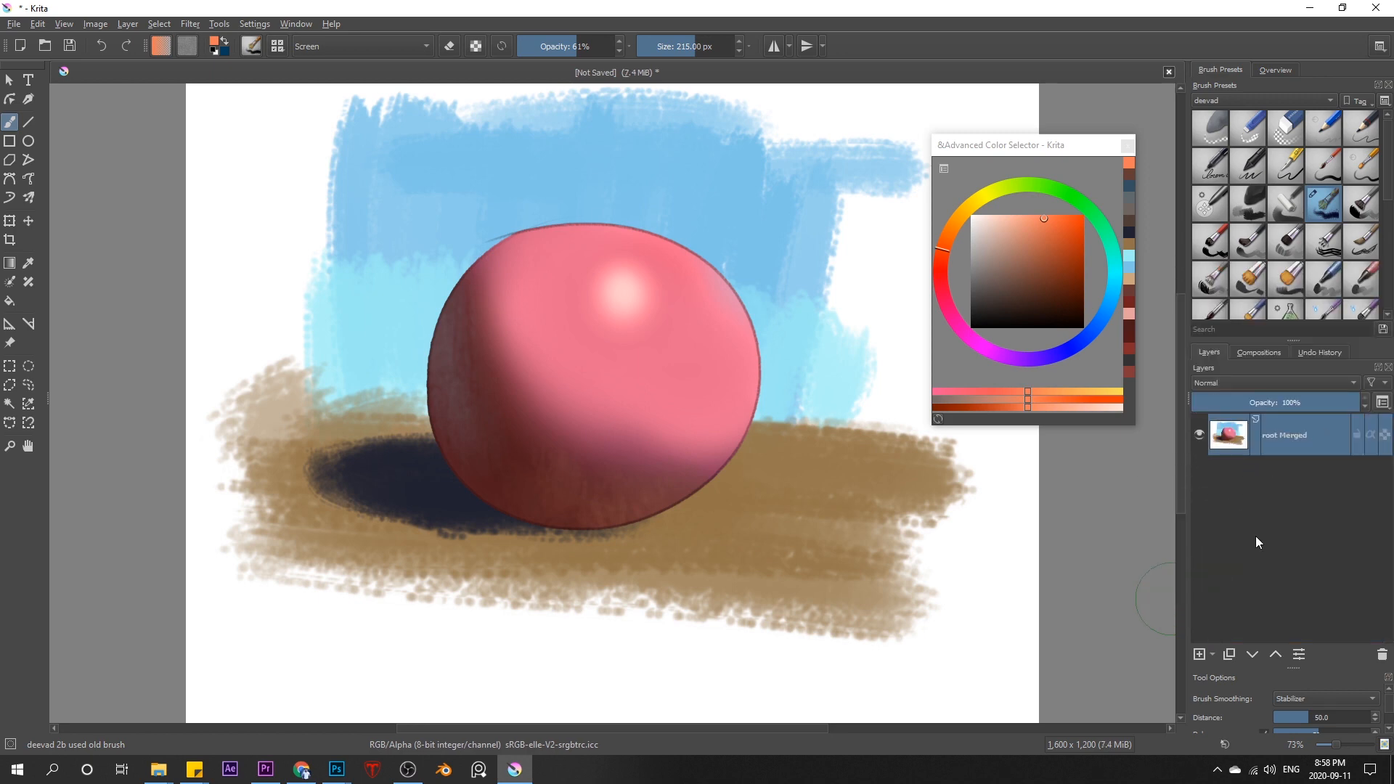
pyautogui.hotkey('ctrl', 'z')
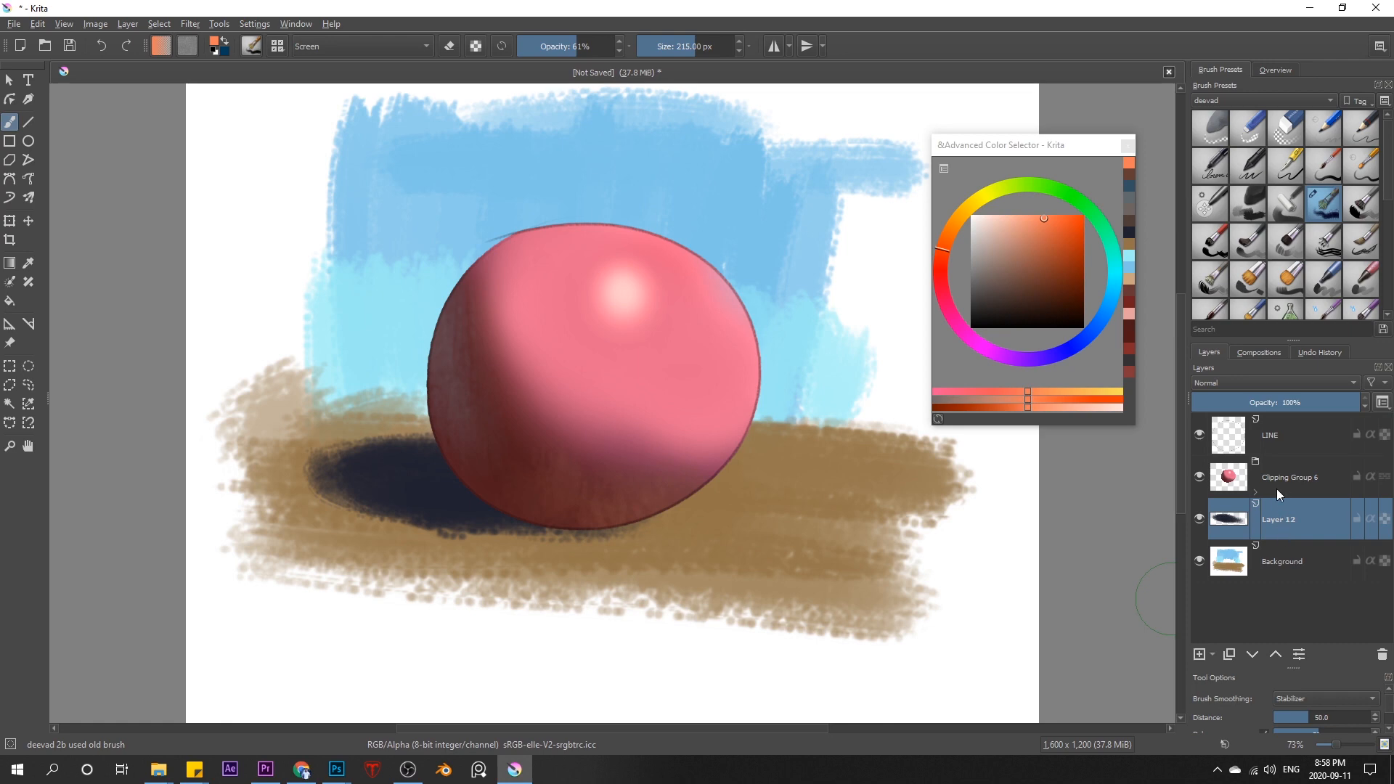
# Create a new layer from everything visible and hide the LINE, Clipping Group 6, Layer 12 and Background layers beneath it.
pyautogui.rightClick(1278, 519)
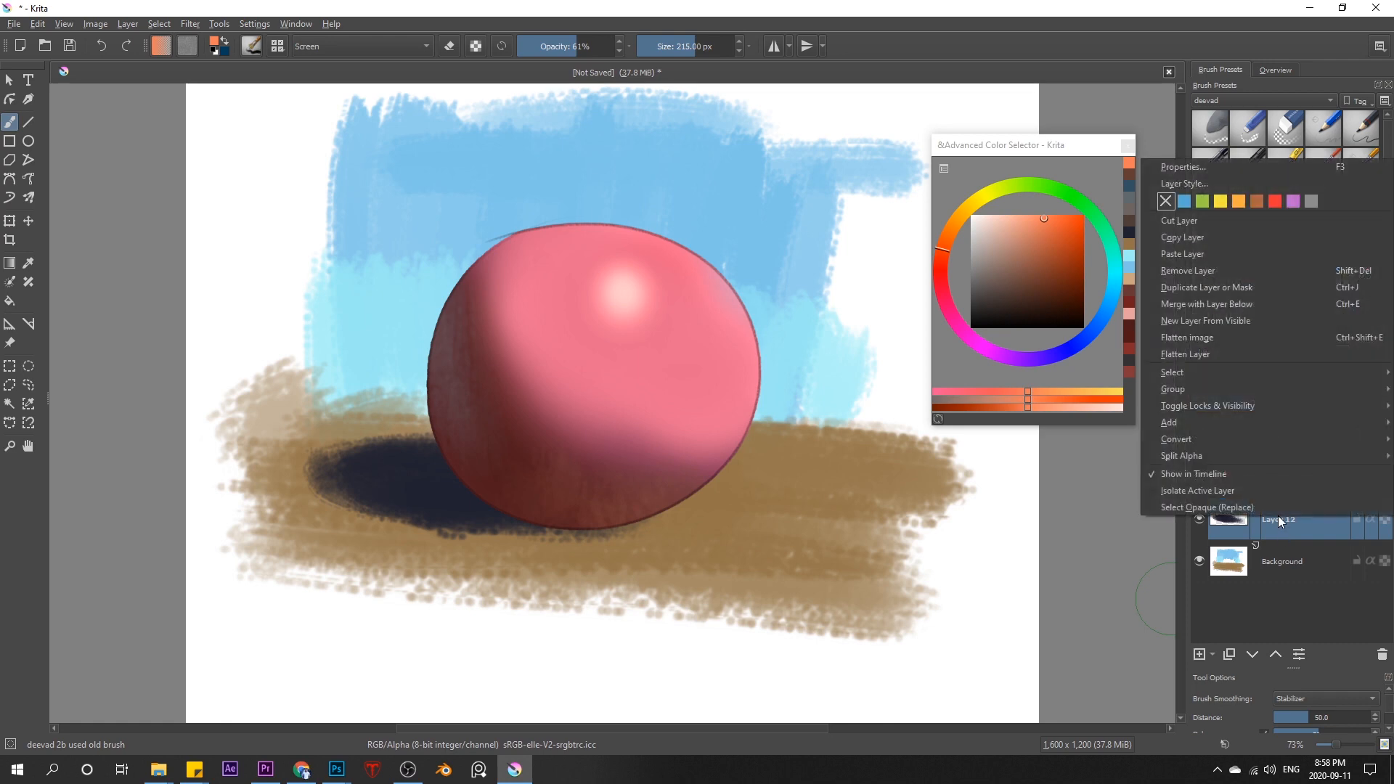
pyautogui.click(1208, 321)
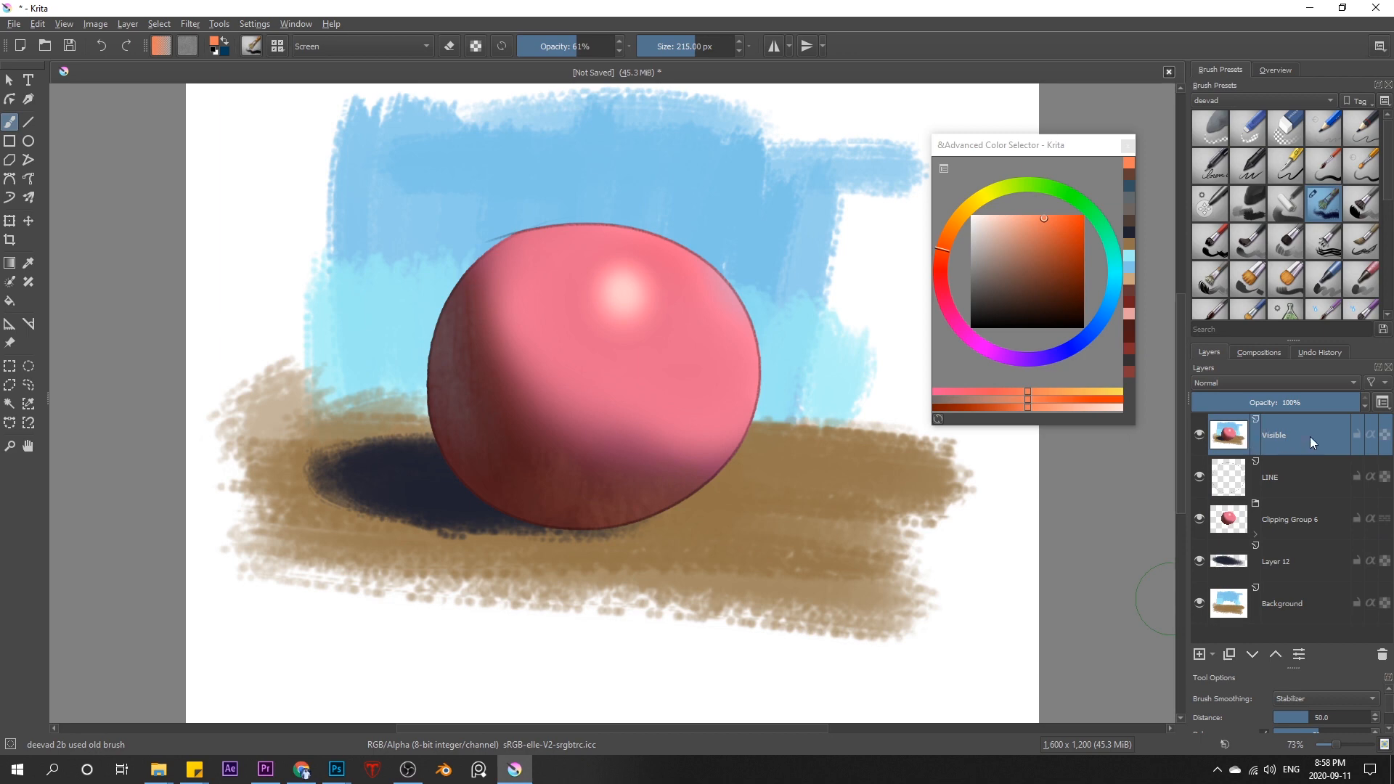
pyautogui.click(1279, 472)
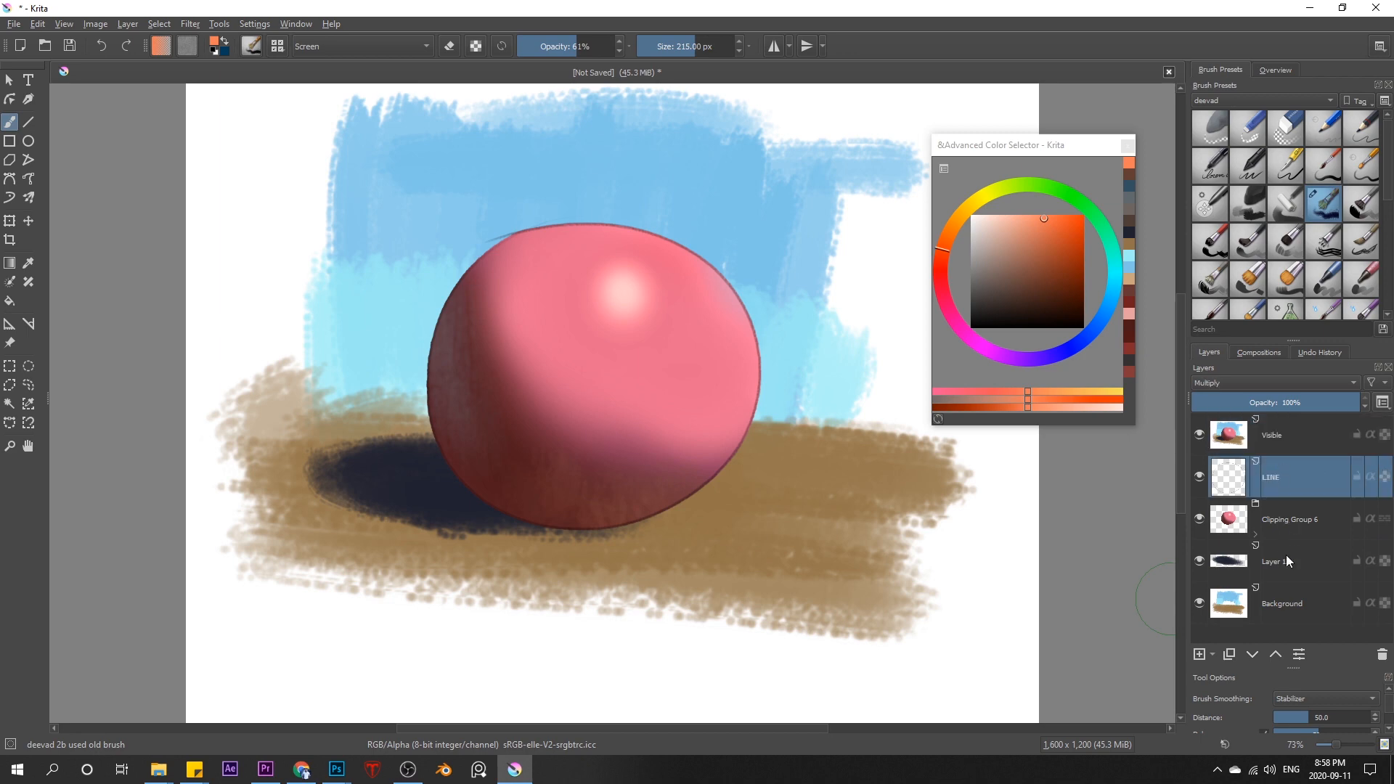
pyautogui.keyDown('shift'); pyautogui.click(1283, 602); pyautogui.keyUp('shift')
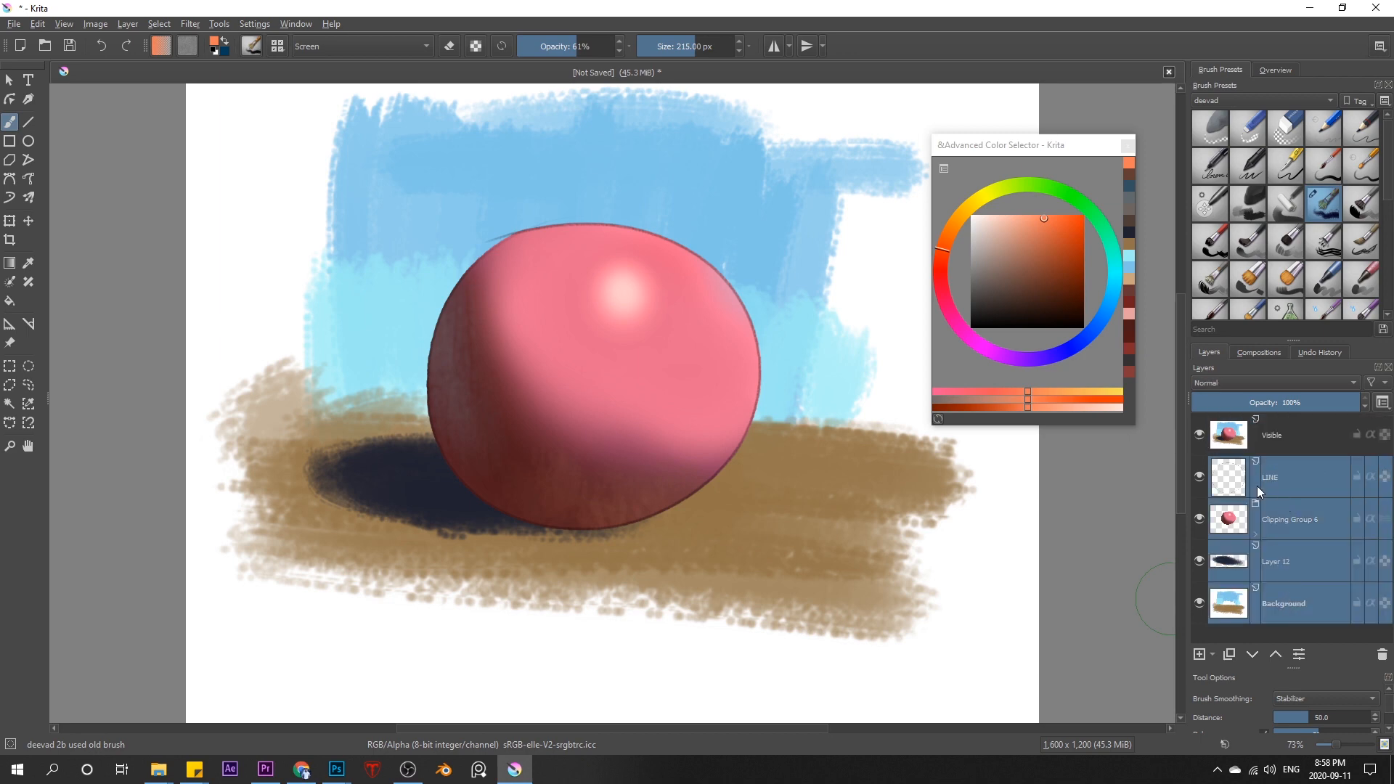
pyautogui.click(1199, 477)
pyautogui.click(1199, 519)
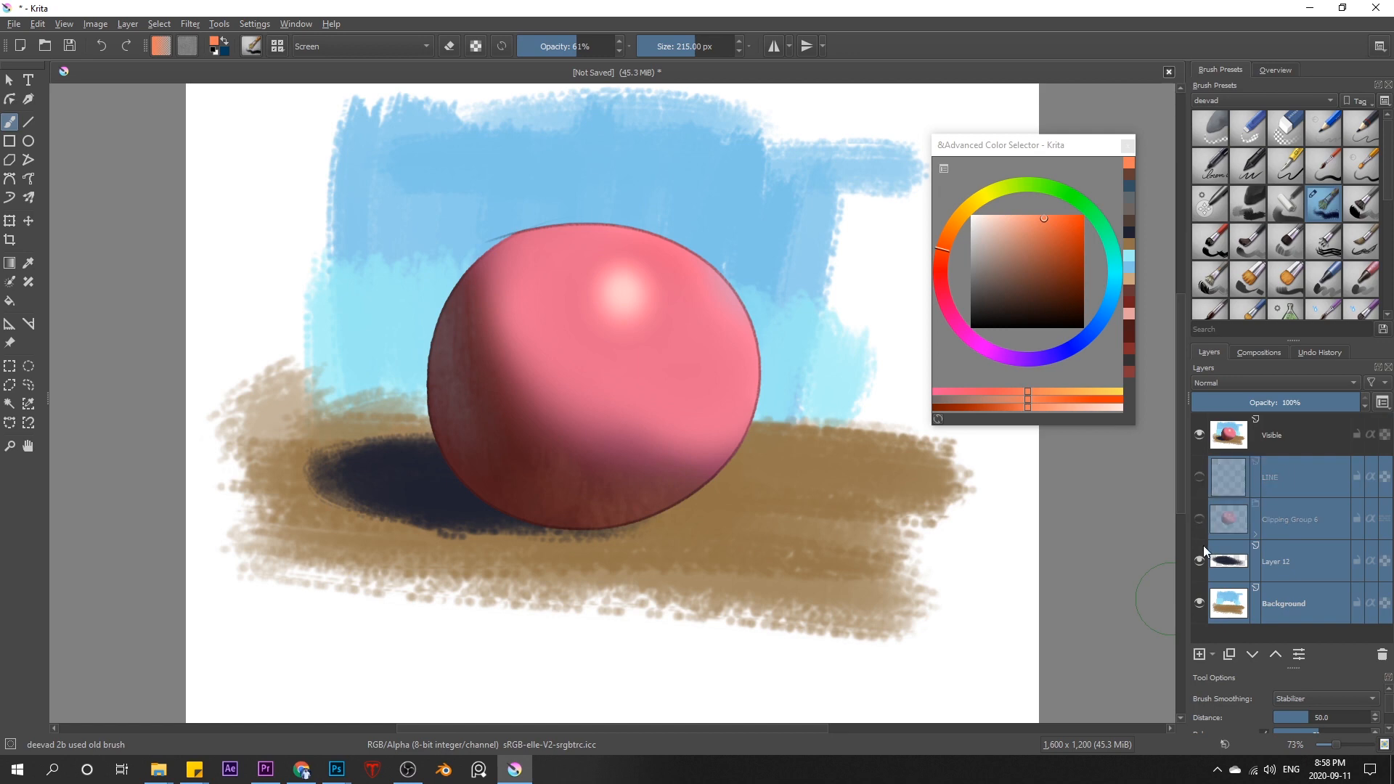
pyautogui.click(1199, 602)
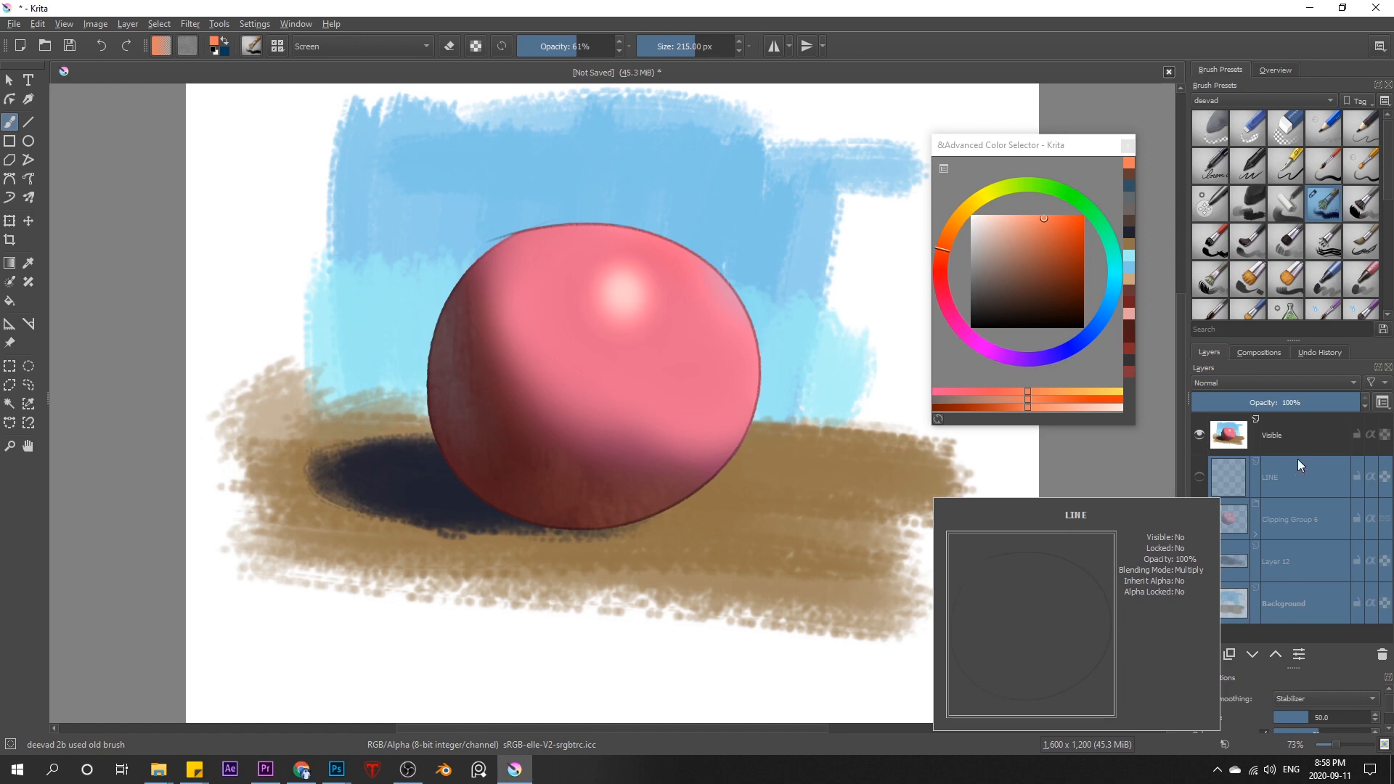
pyautogui.click(1281, 435)
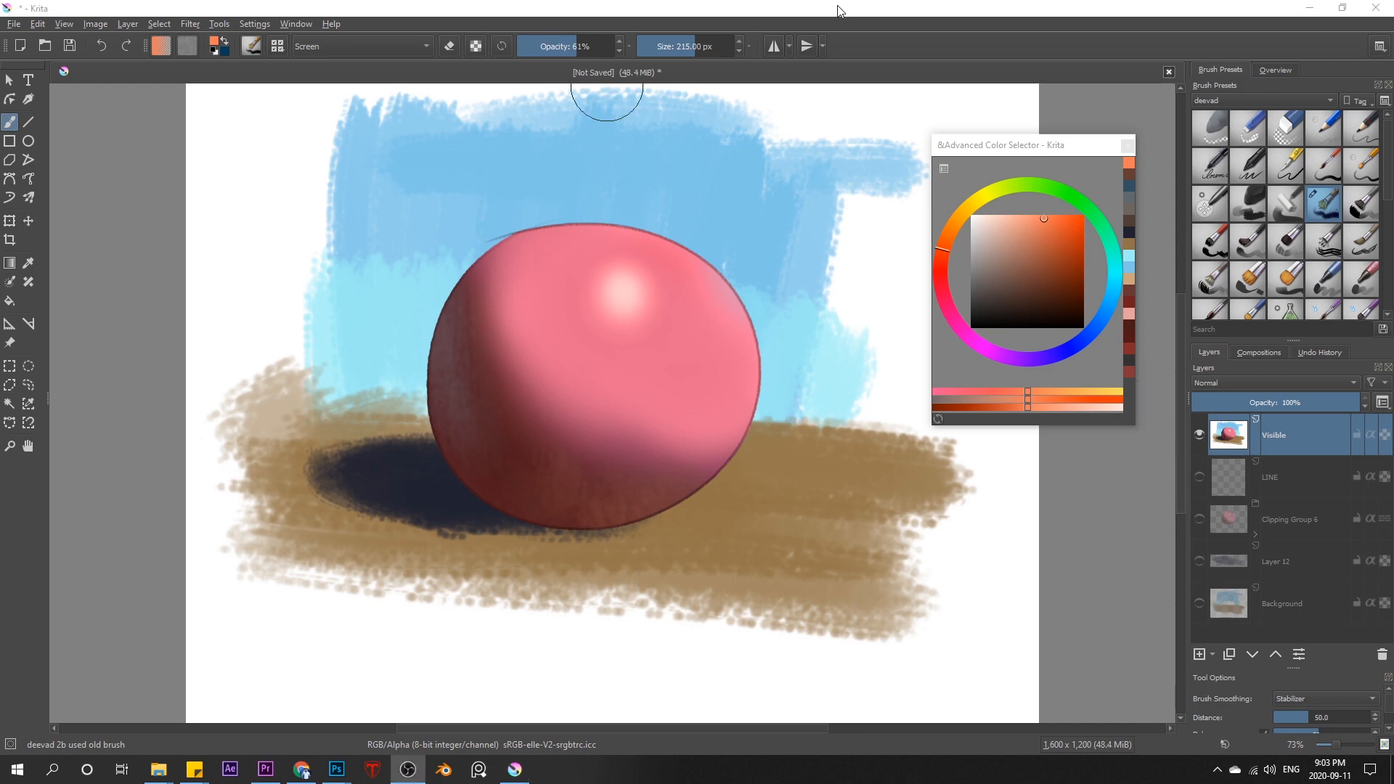
# Copy the light grey concrete texture from the Chrome image search and paste it into Krita as a new layer, interpreted as web colours.
pyautogui.click(838, 11)
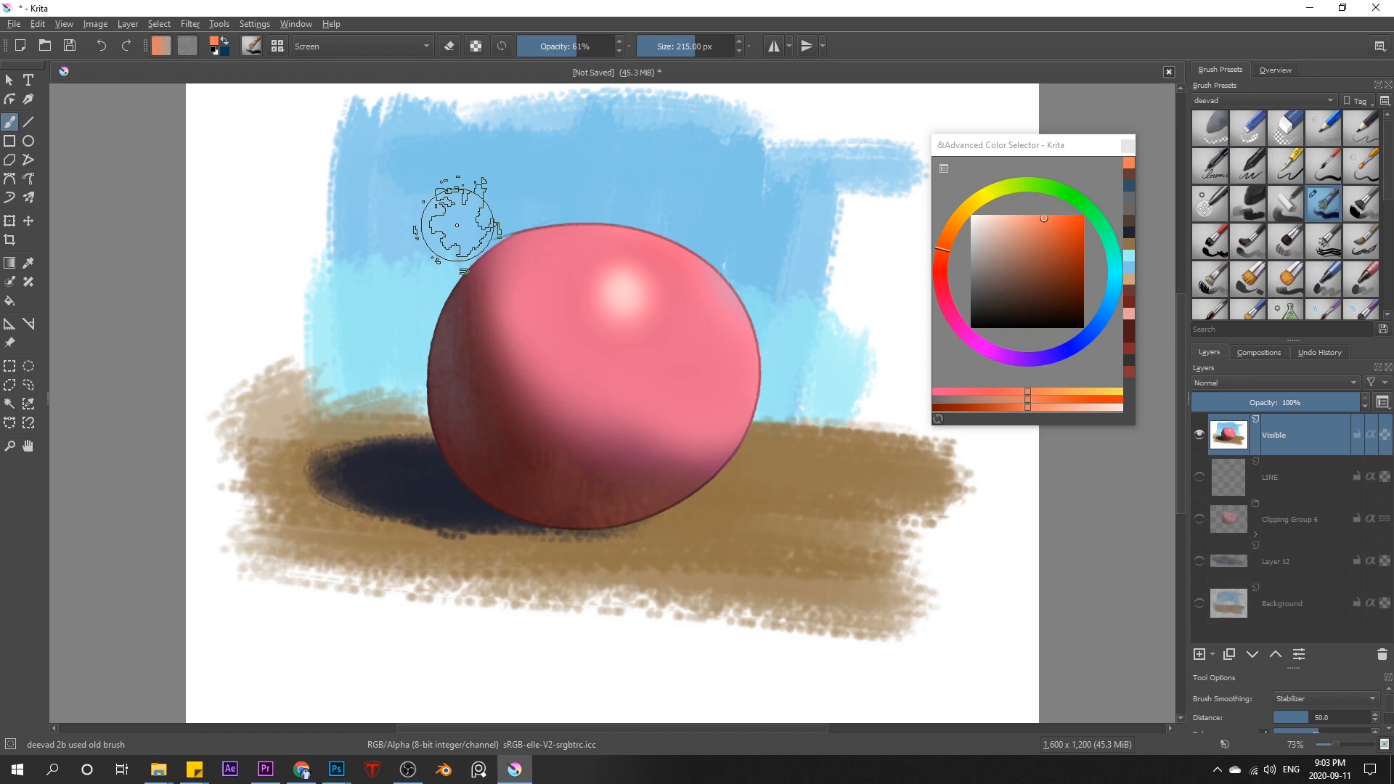
pyautogui.click(301, 770)
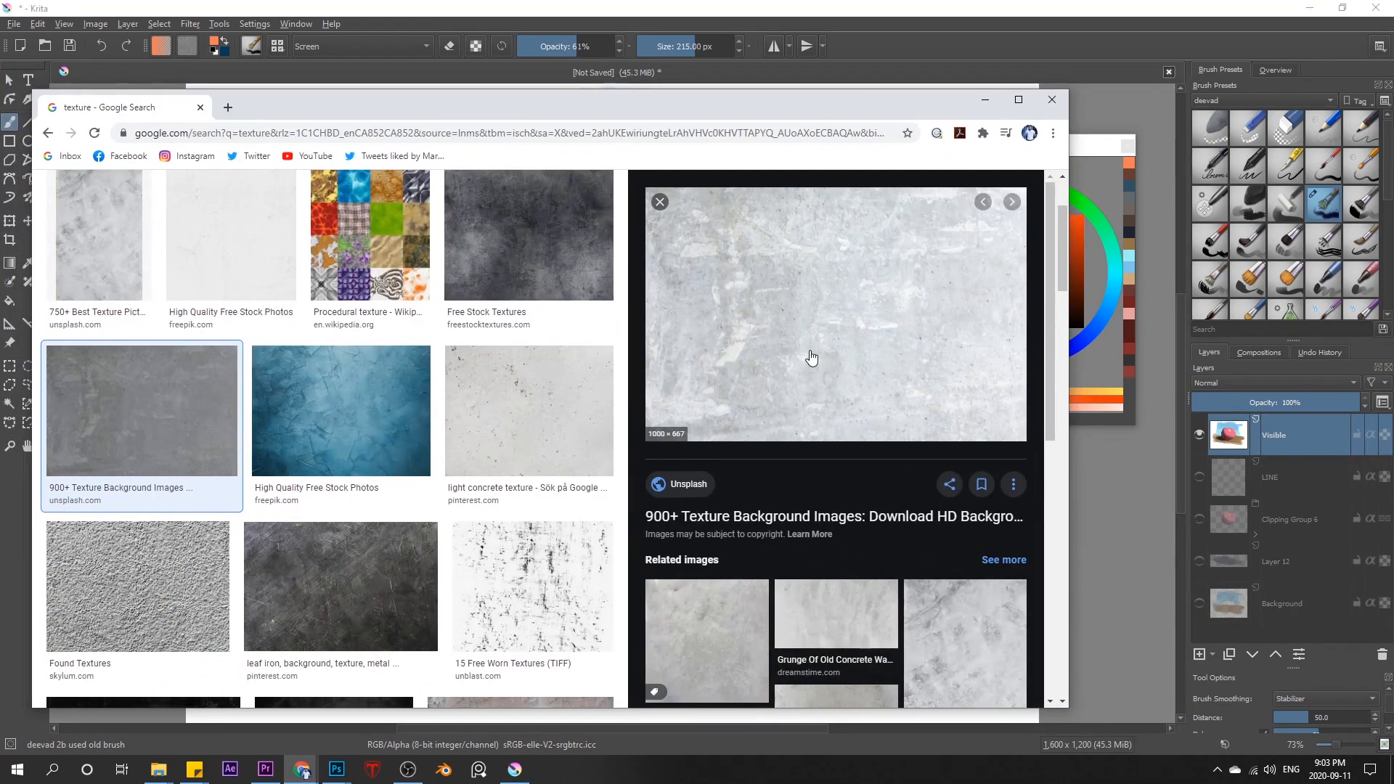
pyautogui.rightClick(818, 317)
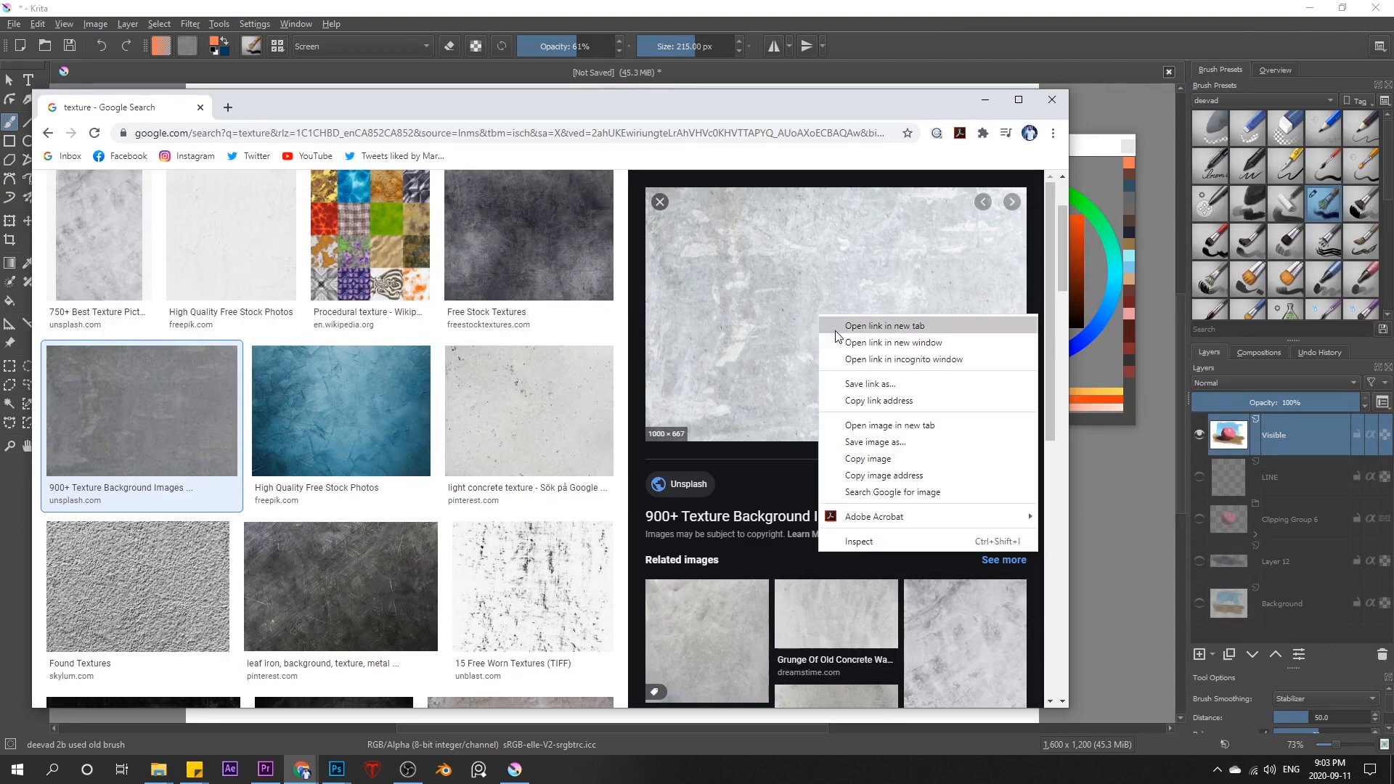
pyautogui.click(858, 460)
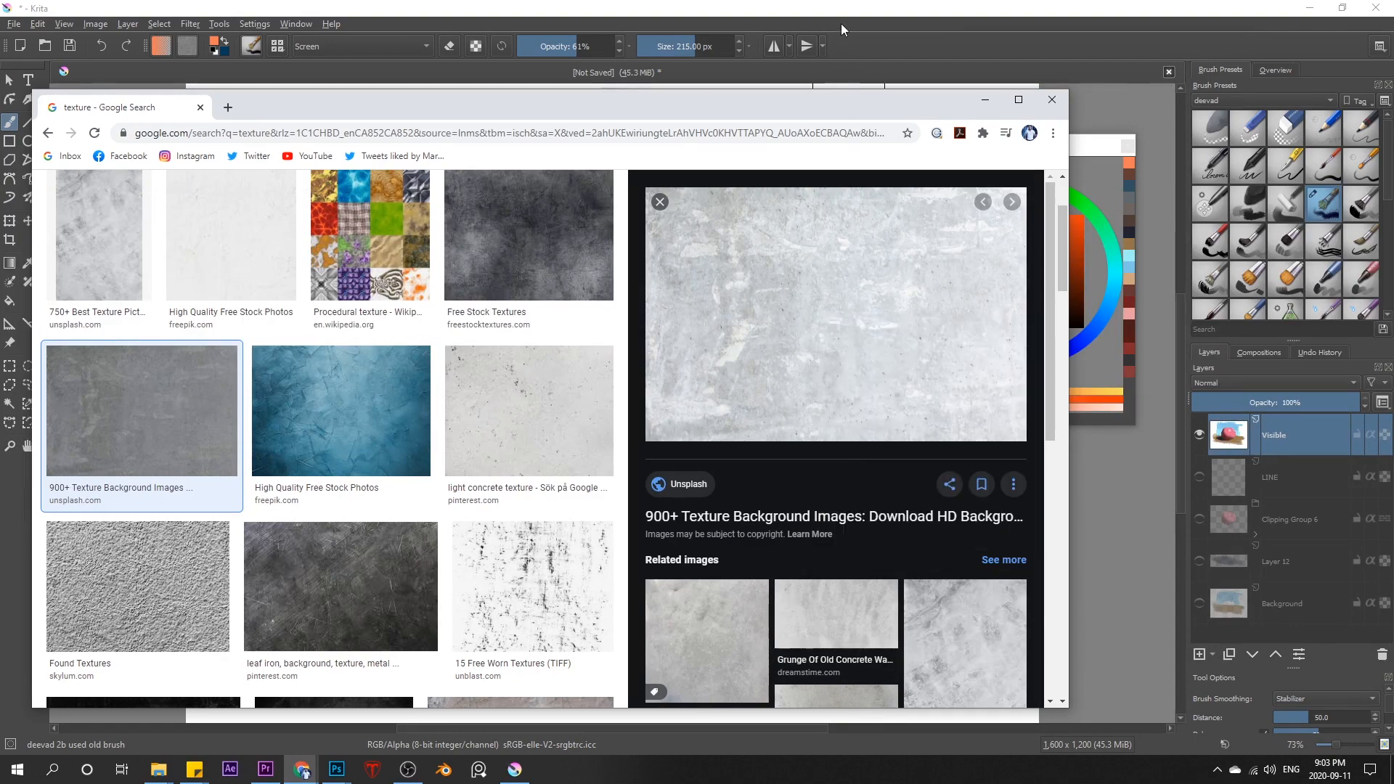
pyautogui.click(840, 23)
pyautogui.hotkey('ctrl', 'v')
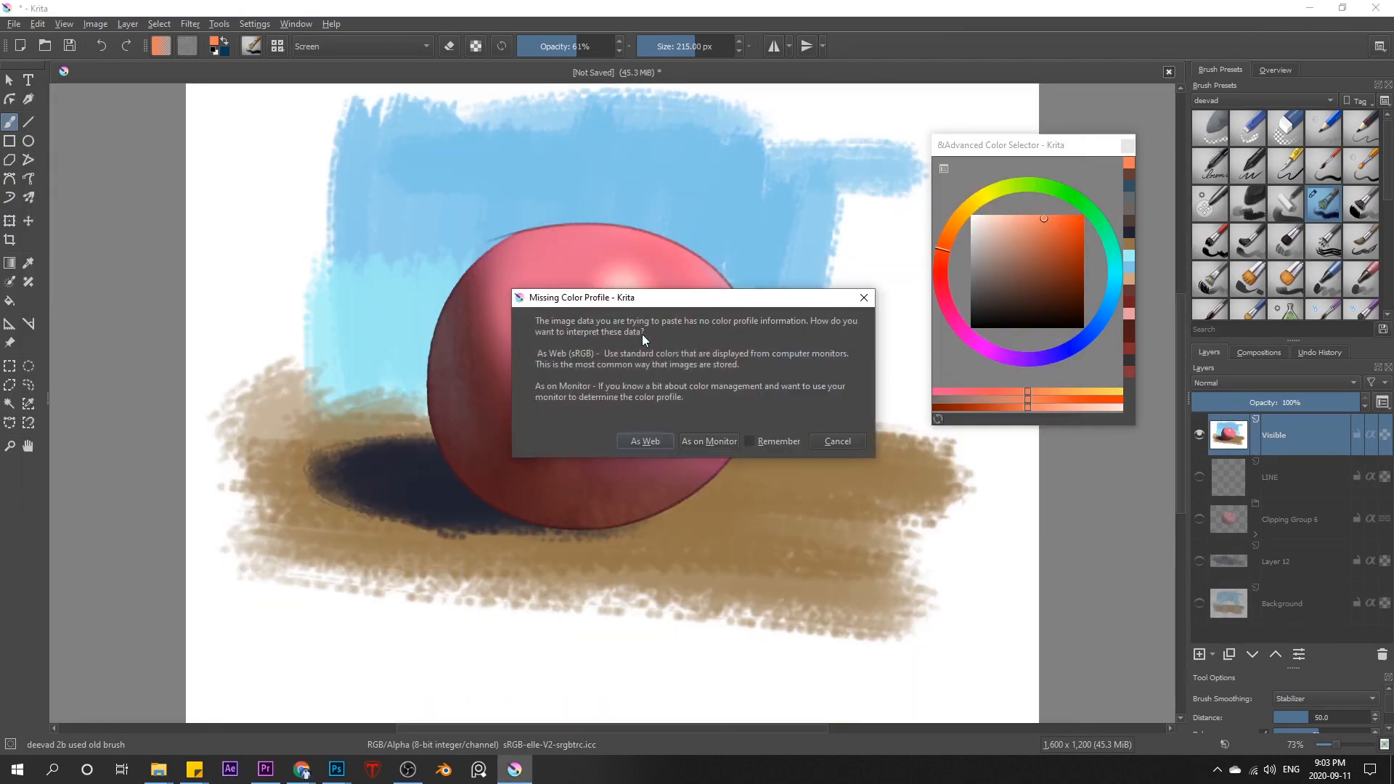
pyautogui.click(643, 440)
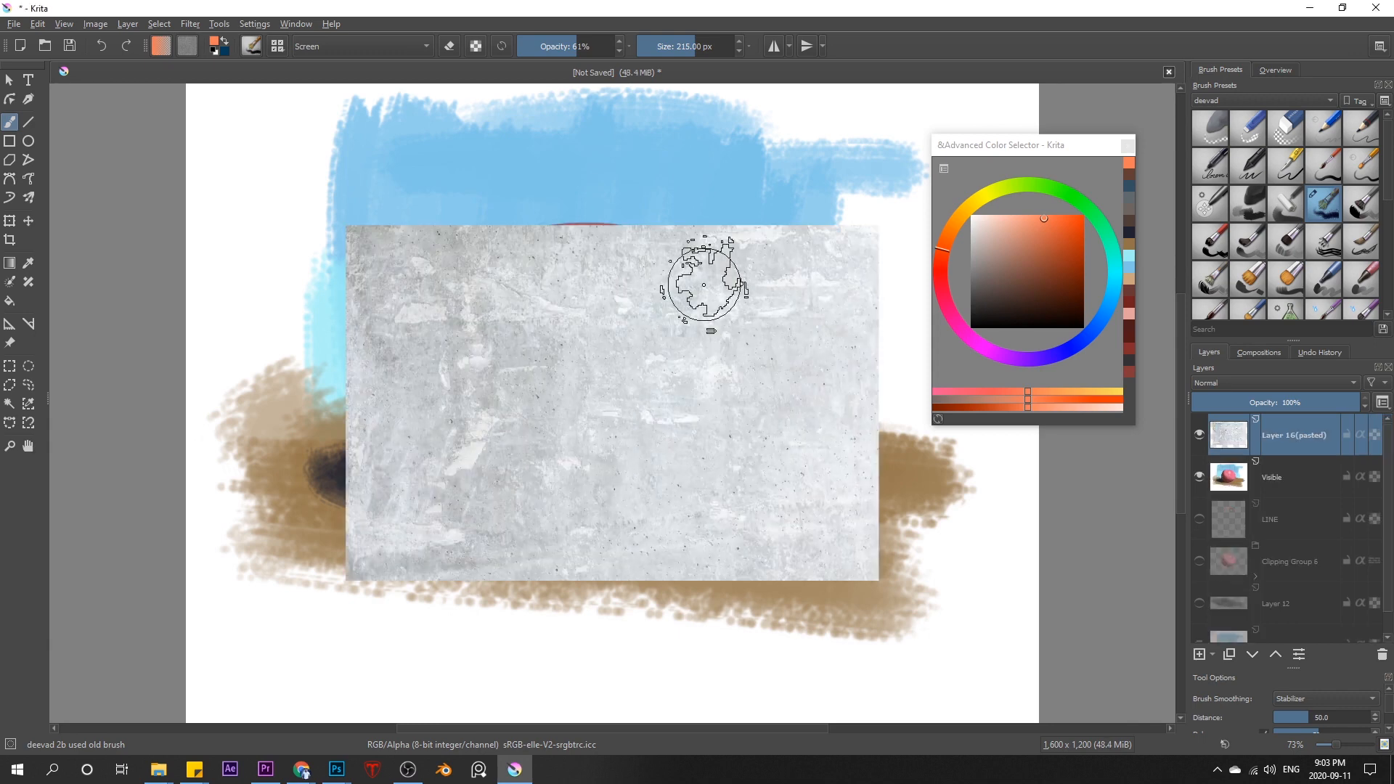
# Set the pasted concrete texture layer's blending mode to Multiply and reposition the texture over the ball.
pyautogui.click(1251, 383)
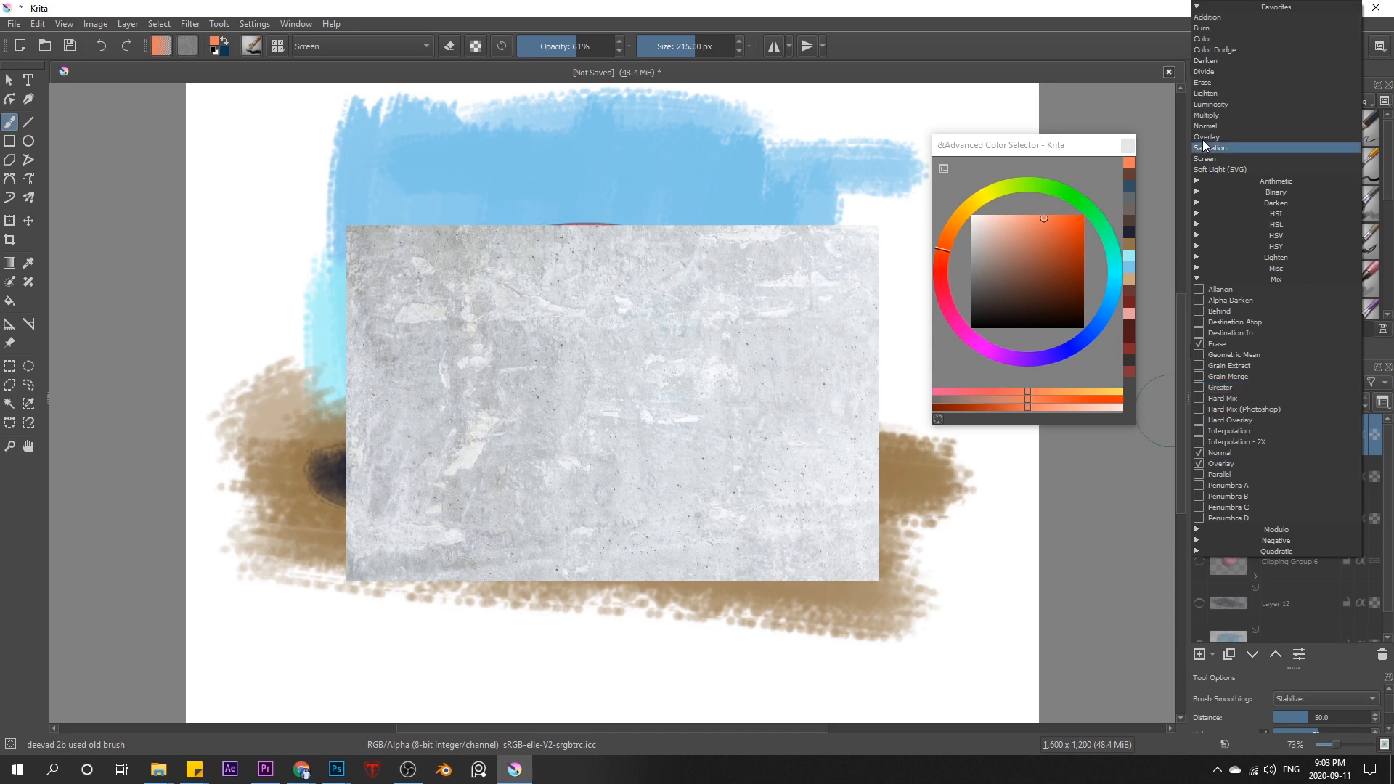
pyautogui.click(1203, 116)
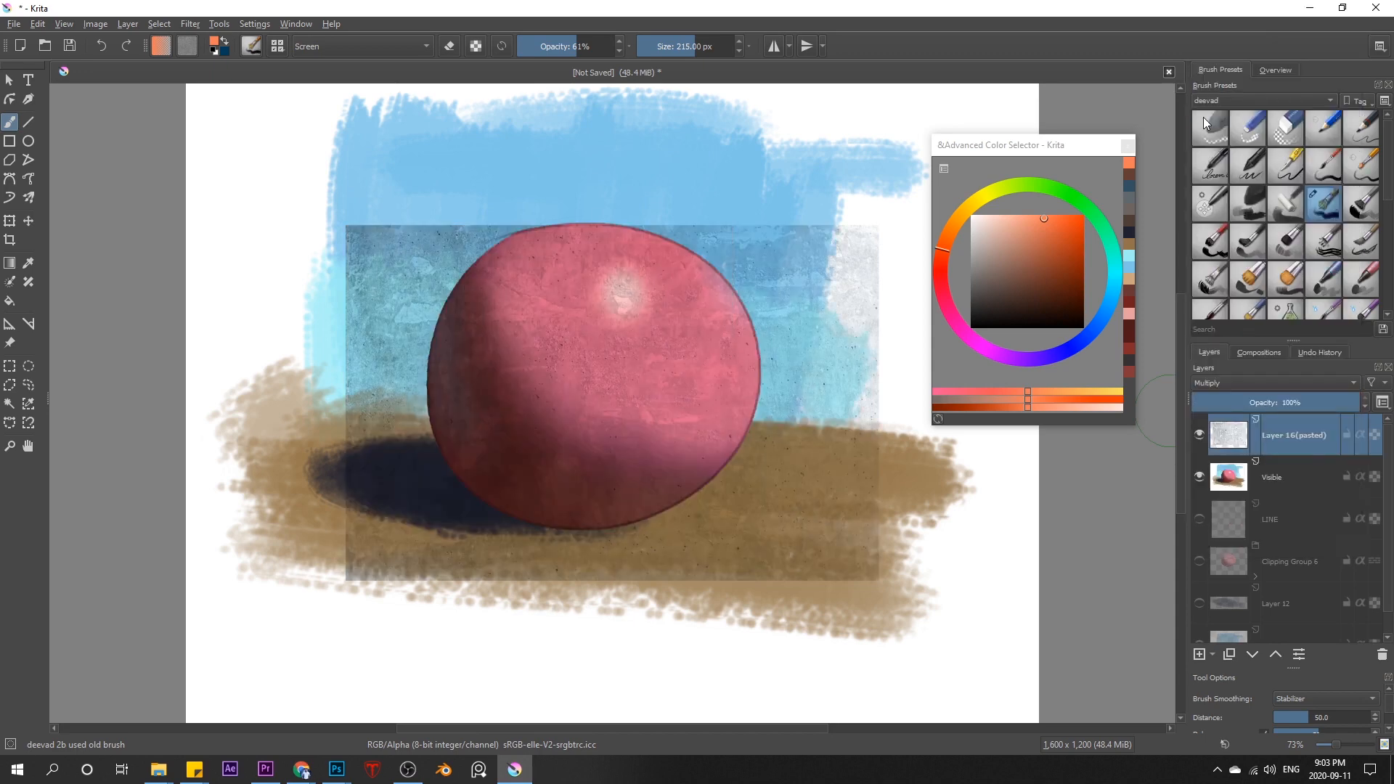
pyautogui.click(9, 79)
pyautogui.press('t')
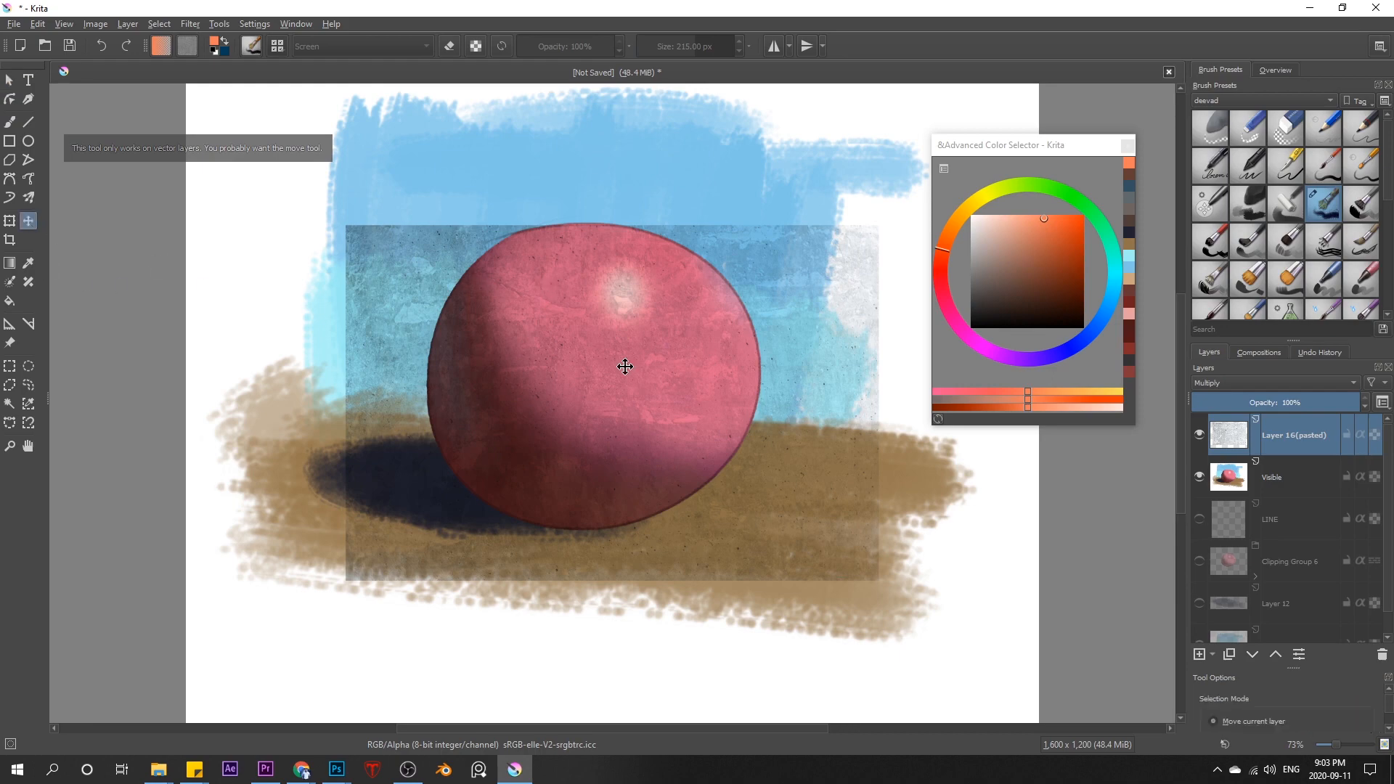
pyautogui.moveTo(622, 368); pyautogui.dragTo(619, 337)
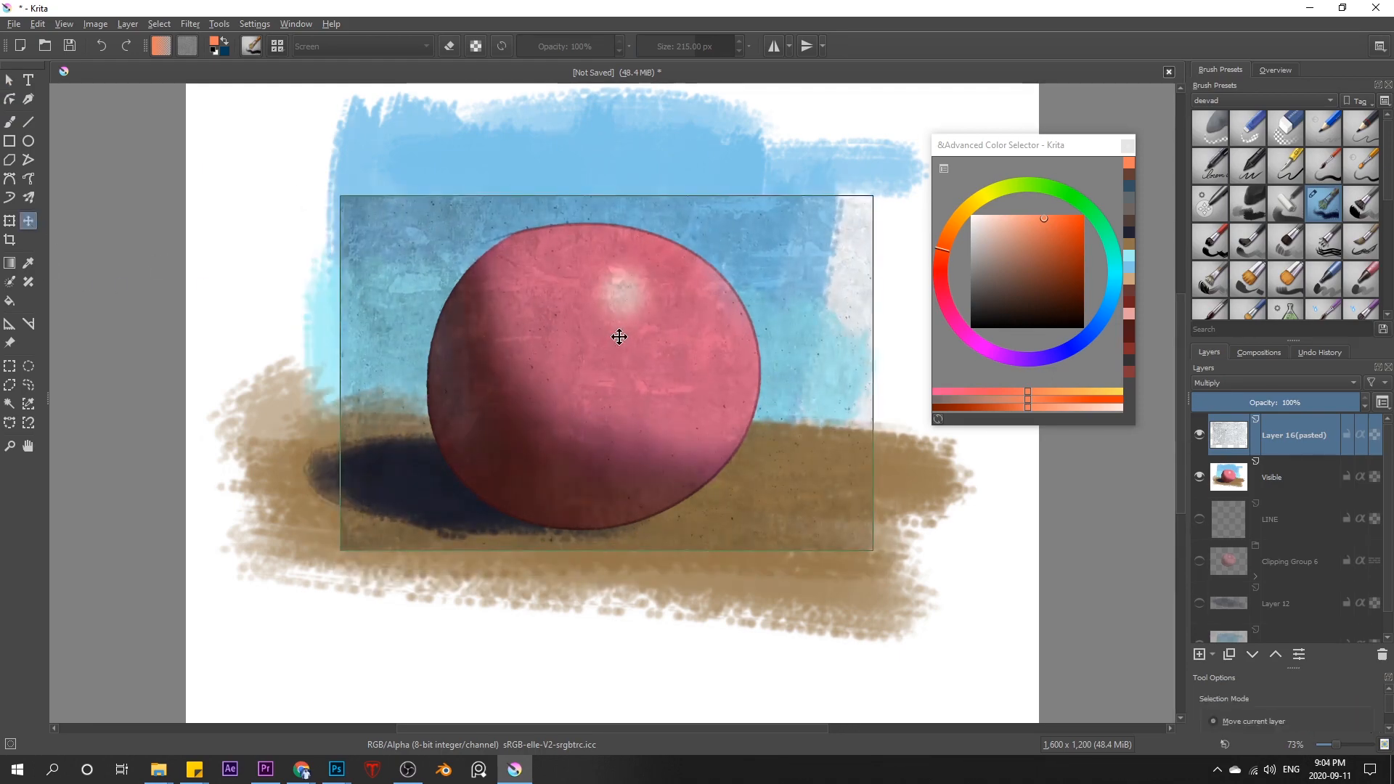
pyautogui.hotkey('ctrl', 't')
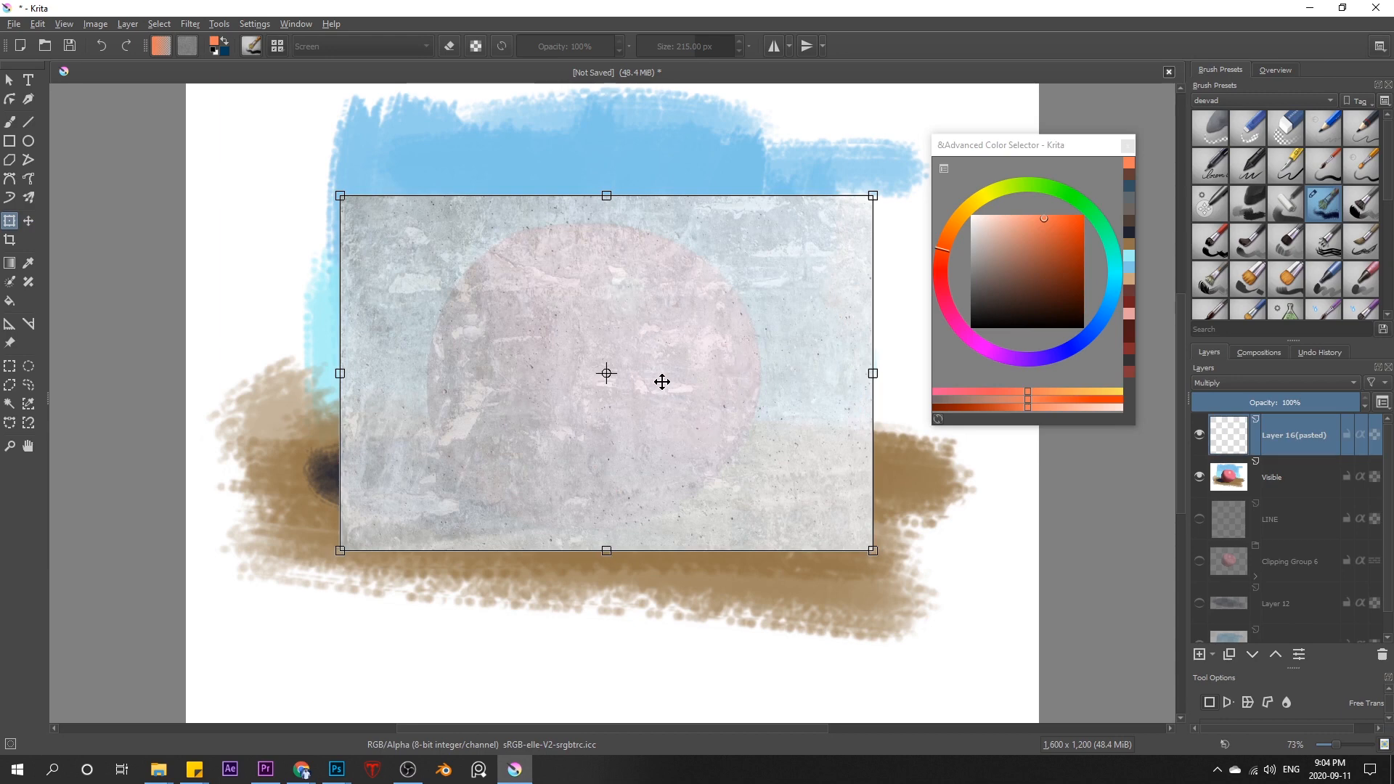
pyautogui.moveTo(662, 382); pyautogui.dragTo(649, 388)
# Warp the concrete texture with the Liquify transform so its surface marks follow the ball's rounded form.
pyautogui.rightClick(581, 316)
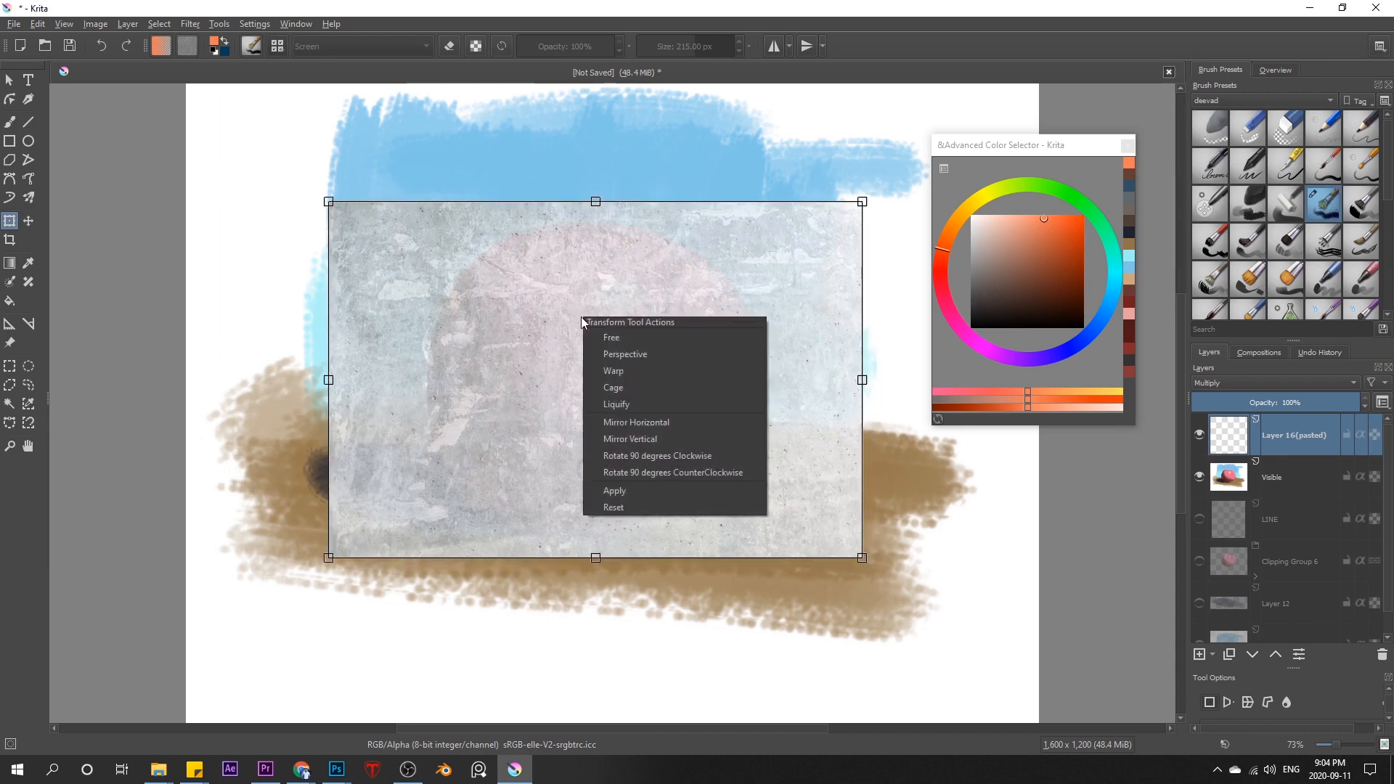
pyautogui.click(630, 404)
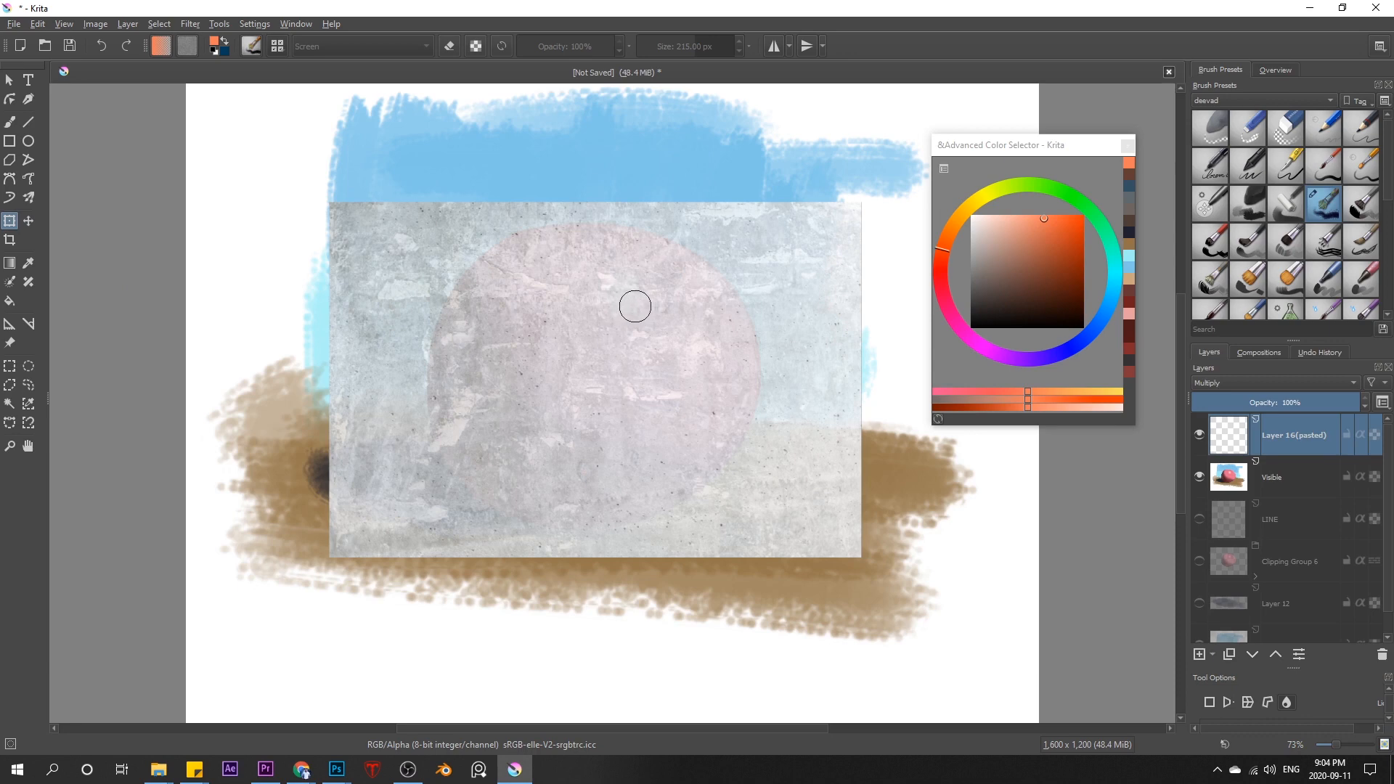
pyautogui.moveTo(661, 342); pyautogui.dragTo(547, 342)
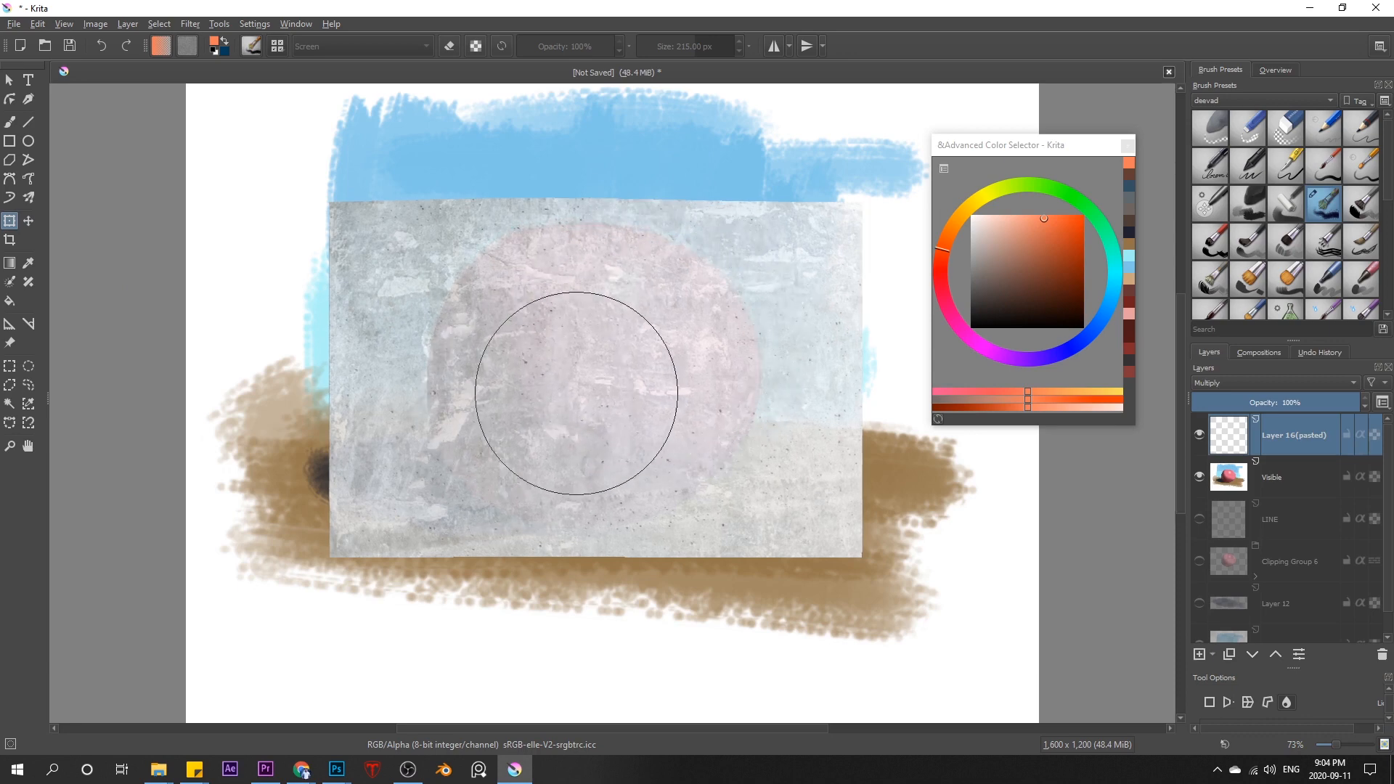
pyautogui.moveTo(624, 323)
pyautogui.mouseDown()
pyautogui.moveTo(583, 280)
pyautogui.moveTo(558, 293)
pyautogui.moveTo(608, 299)
pyautogui.moveTo(649, 273)
pyautogui.moveTo(744, 304)
pyautogui.moveTo(737, 320)
pyautogui.moveTo(766, 336)
pyautogui.moveTo(778, 308)
pyautogui.moveTo(753, 318)
pyautogui.moveTo(769, 379)
pyautogui.moveTo(759, 441)
pyautogui.moveTo(683, 472)
pyautogui.moveTo(433, 464)
pyautogui.moveTo(461, 309)
pyautogui.moveTo(421, 257)
pyautogui.moveTo(434, 265)
pyautogui.moveTo(415, 335)
pyautogui.moveTo(435, 349)
pyautogui.moveTo(406, 396)
pyautogui.moveTo(429, 422)
pyautogui.moveTo(444, 492)
pyautogui.moveTo(468, 507)
pyautogui.moveTo(440, 466)
pyautogui.moveTo(454, 460)
pyautogui.moveTo(437, 468)
pyautogui.moveTo(577, 507)
pyautogui.moveTo(759, 501)
pyautogui.moveTo(567, 493)
pyautogui.mouseUp()
pyautogui.moveTo(438, 453); pyautogui.dragTo(470, 454)
pyautogui.moveTo(445, 499); pyautogui.dragTo(467, 498)
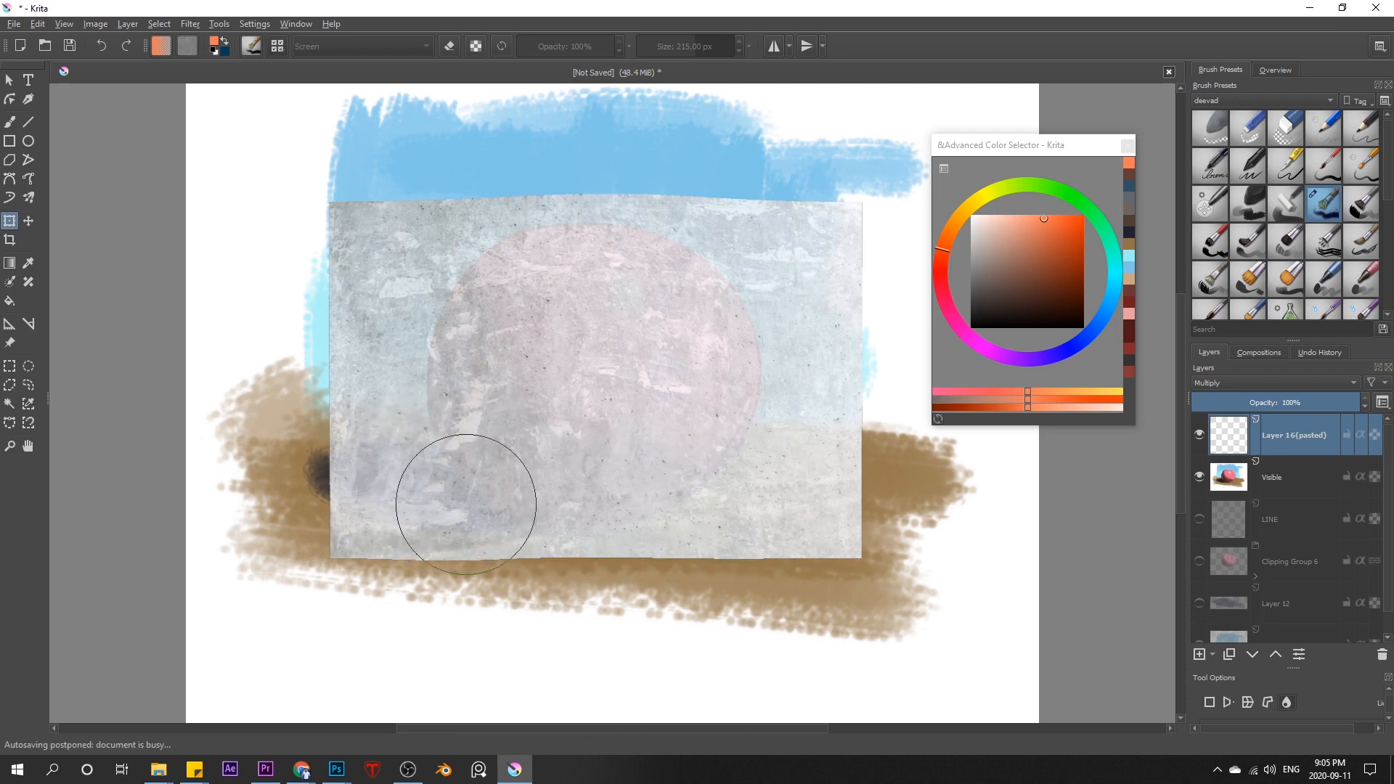
pyautogui.moveTo(599, 272); pyautogui.dragTo(626, 273)
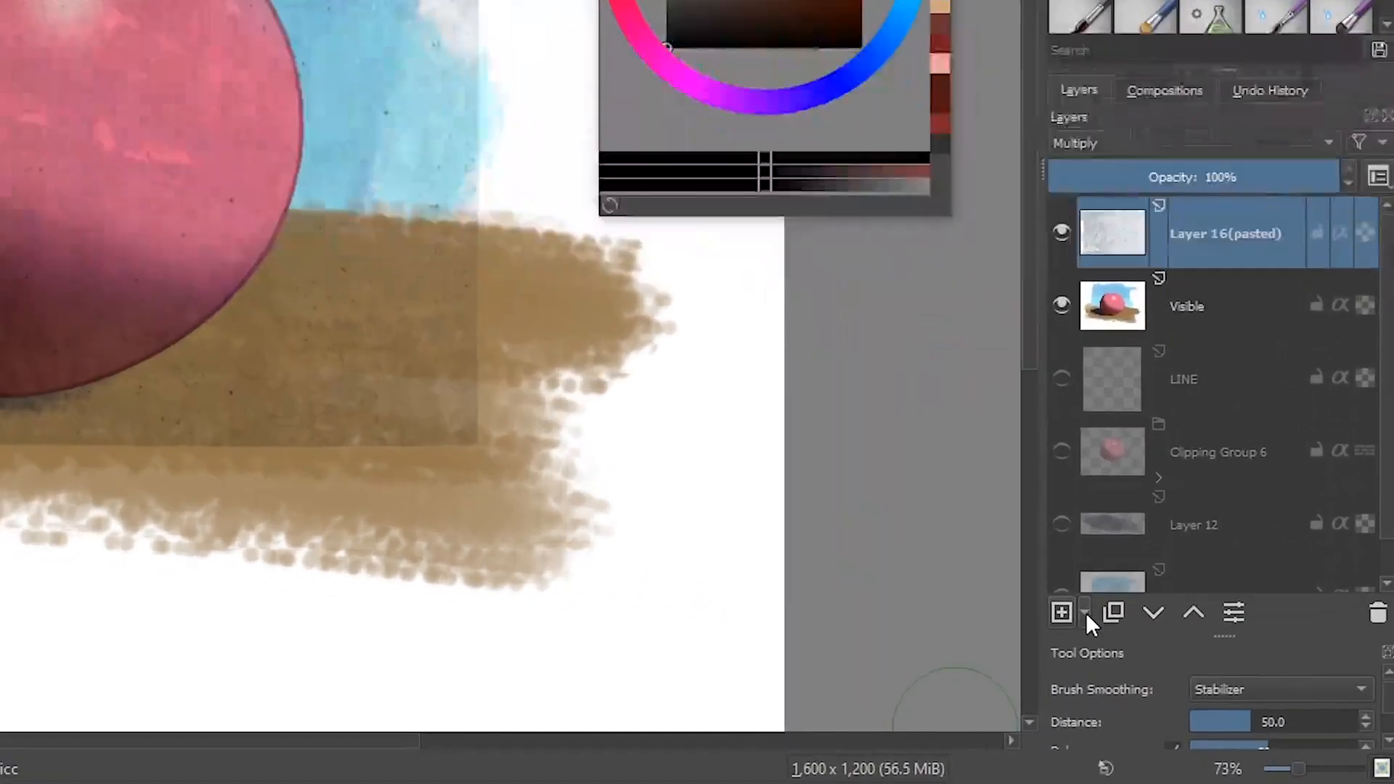
# Add a transparency mask to the texture layer and invert it to solid black.
pyautogui.click(1086, 612)
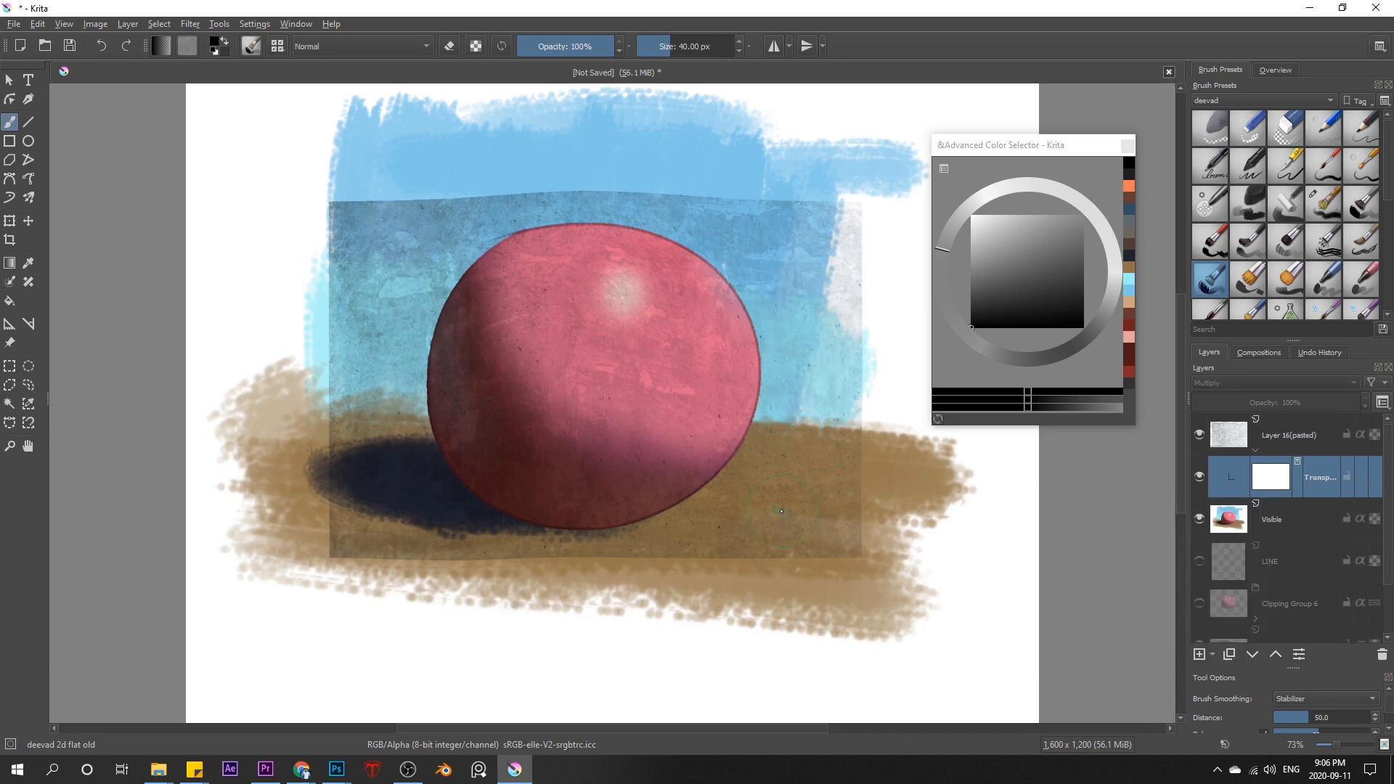
pyautogui.click(191, 24)
pyautogui.moveTo(208, 57)
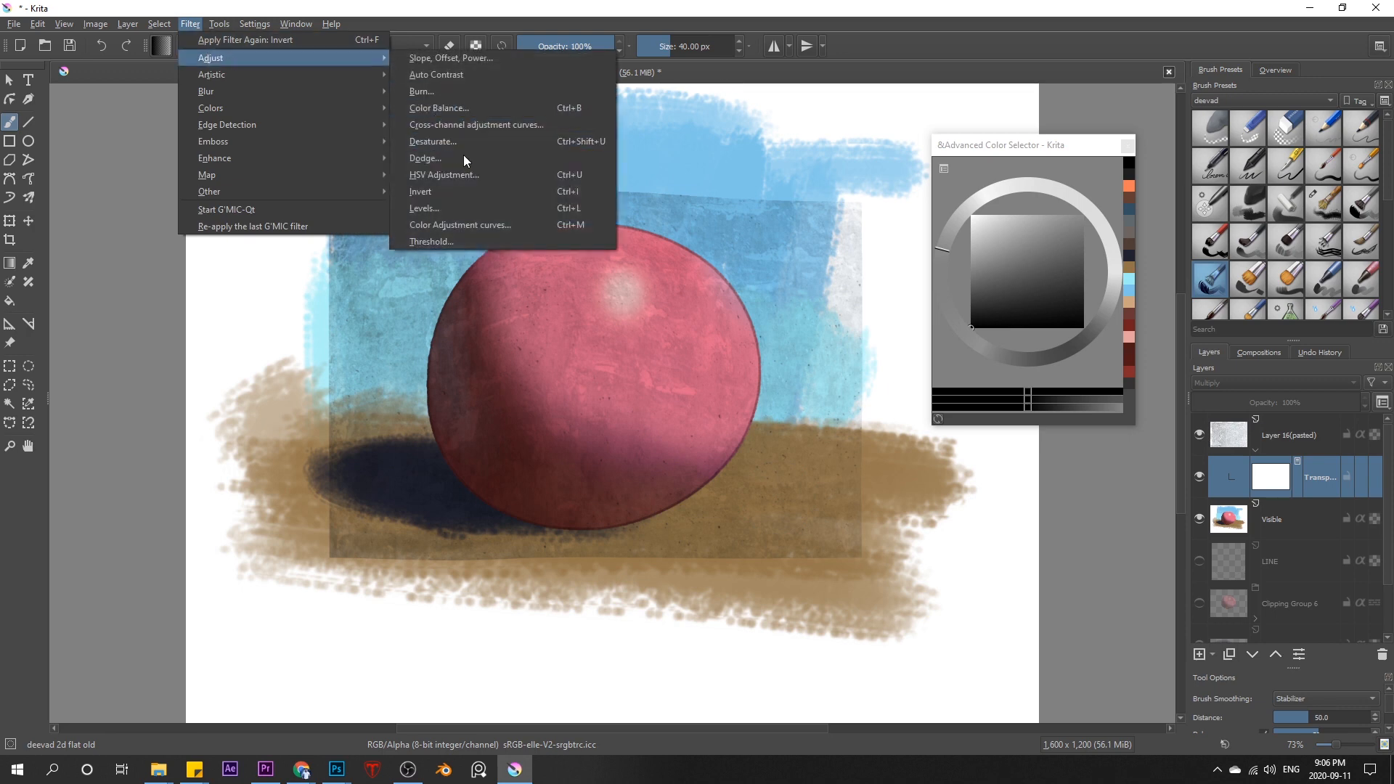
pyautogui.click(563, 195)
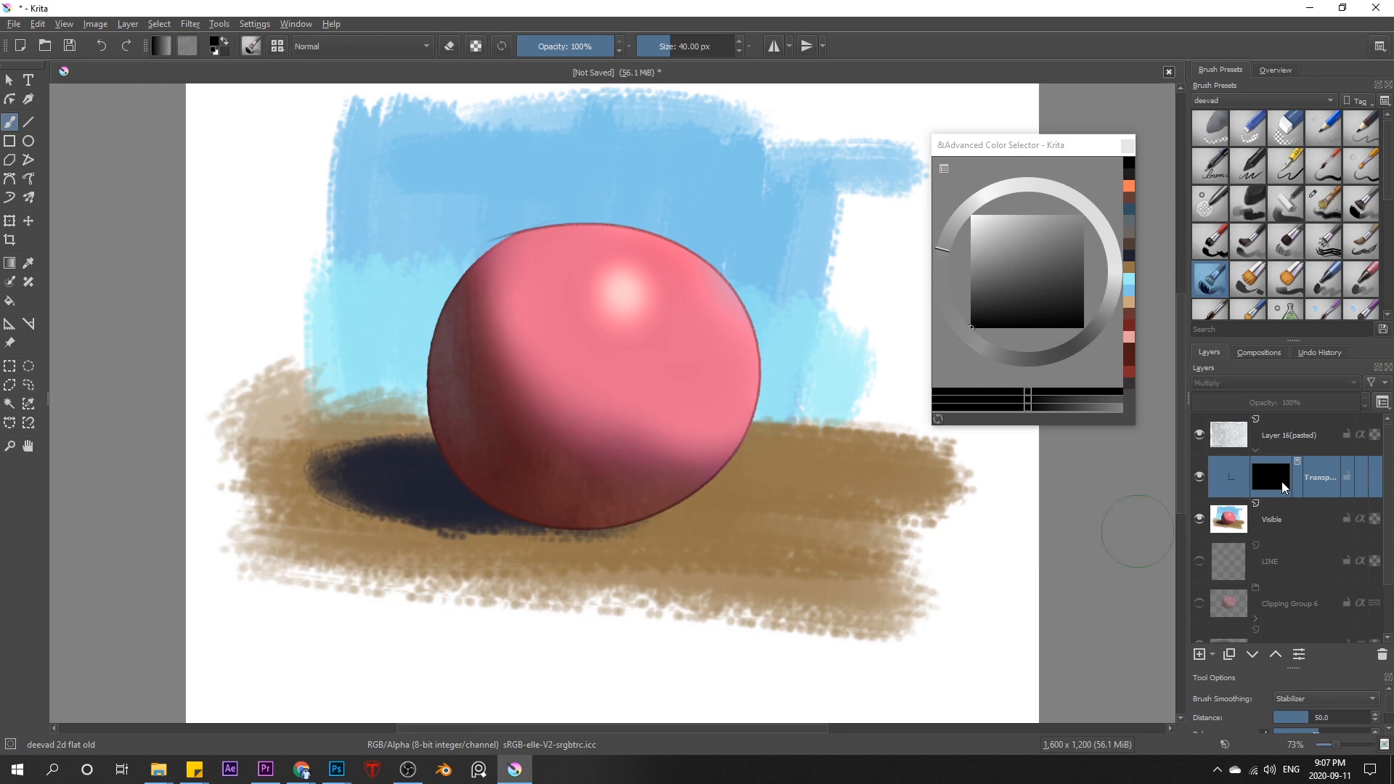
# Paint white on the transparency mask with the Airbrush Soft preset, reducing the brush to 365 px, to reveal the texture over the ball.
pyautogui.click(1221, 103)
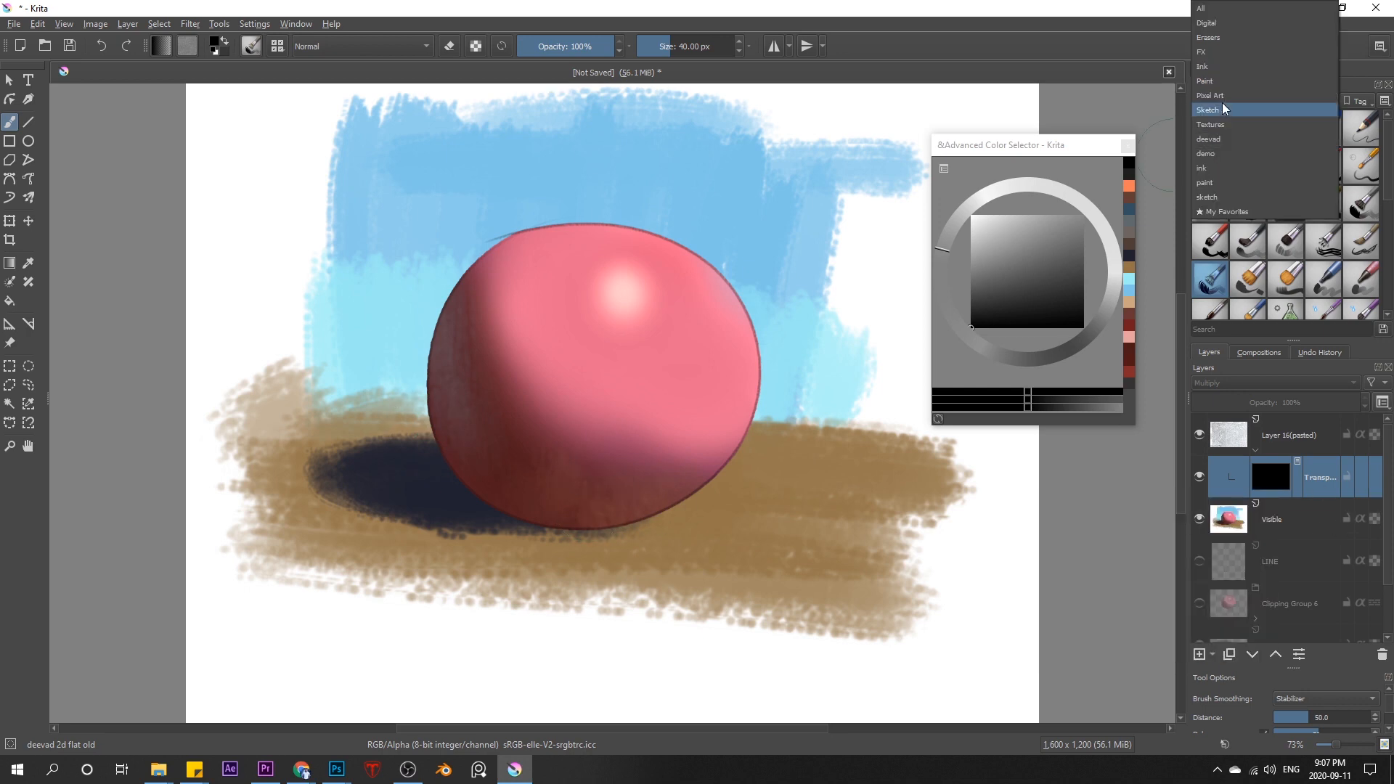
pyautogui.click(1221, 23)
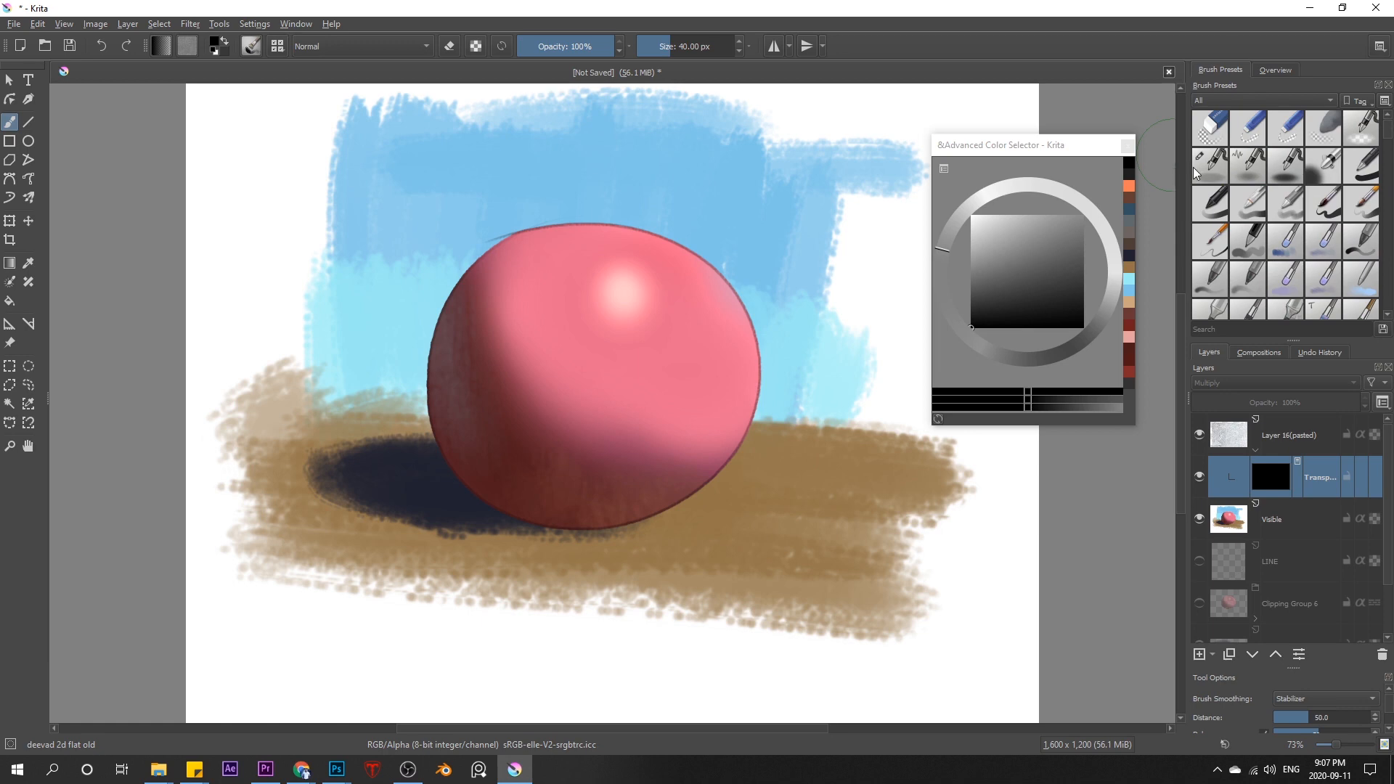
pyautogui.click(1319, 177)
pyautogui.moveTo(995, 277)
pyautogui.mouseDown()
pyautogui.moveTo(1009, 260)
pyautogui.moveTo(966, 211)
pyautogui.mouseUp()
pyautogui.press('[')
pyautogui.moveTo(612, 329)
pyautogui.mouseDown()
pyautogui.moveTo(544, 394)
pyautogui.moveTo(634, 372)
pyautogui.moveTo(630, 423)
pyautogui.moveTo(670, 336)
pyautogui.moveTo(635, 300)
pyautogui.mouseUp()
pyautogui.press('[')
pyautogui.press('[')
pyautogui.press('[')
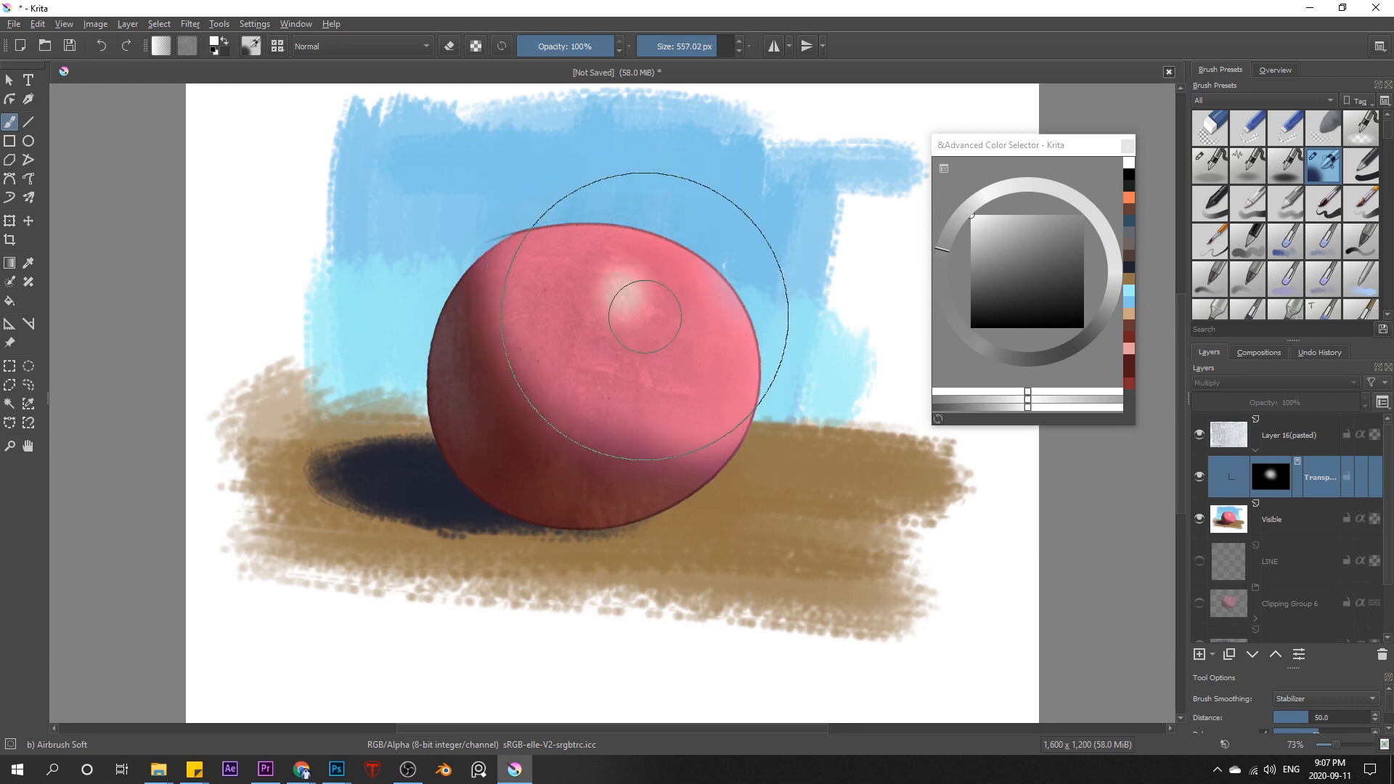
pyautogui.press('[')
pyautogui.press('[')
pyautogui.press('[')
pyautogui.press('[')
pyautogui.press('[')
pyautogui.press('[')
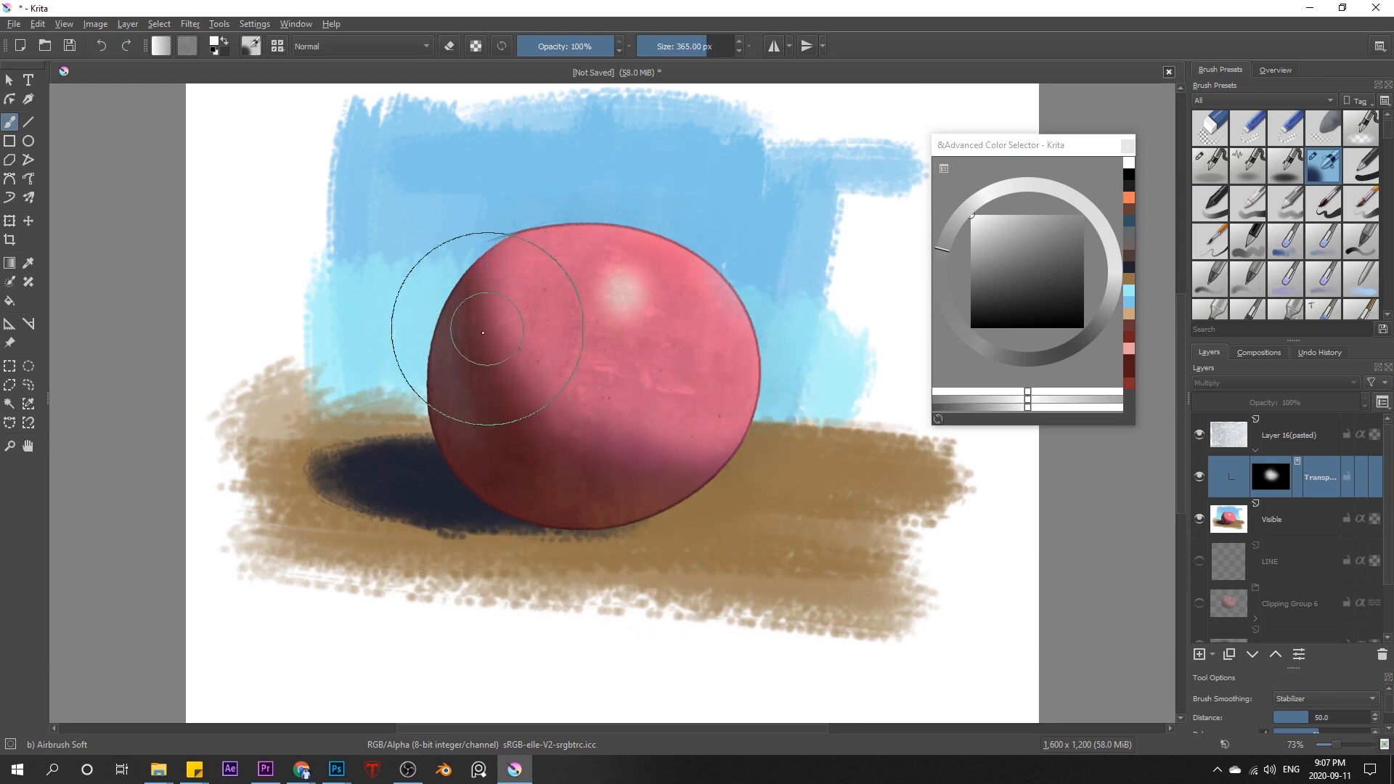
# Paint black on the mask with a smaller airbrush to clear the texture from the ball's highlight, reducing the brush to 154 px.
pyautogui.moveTo(1002, 326); pyautogui.dragTo(973, 327)
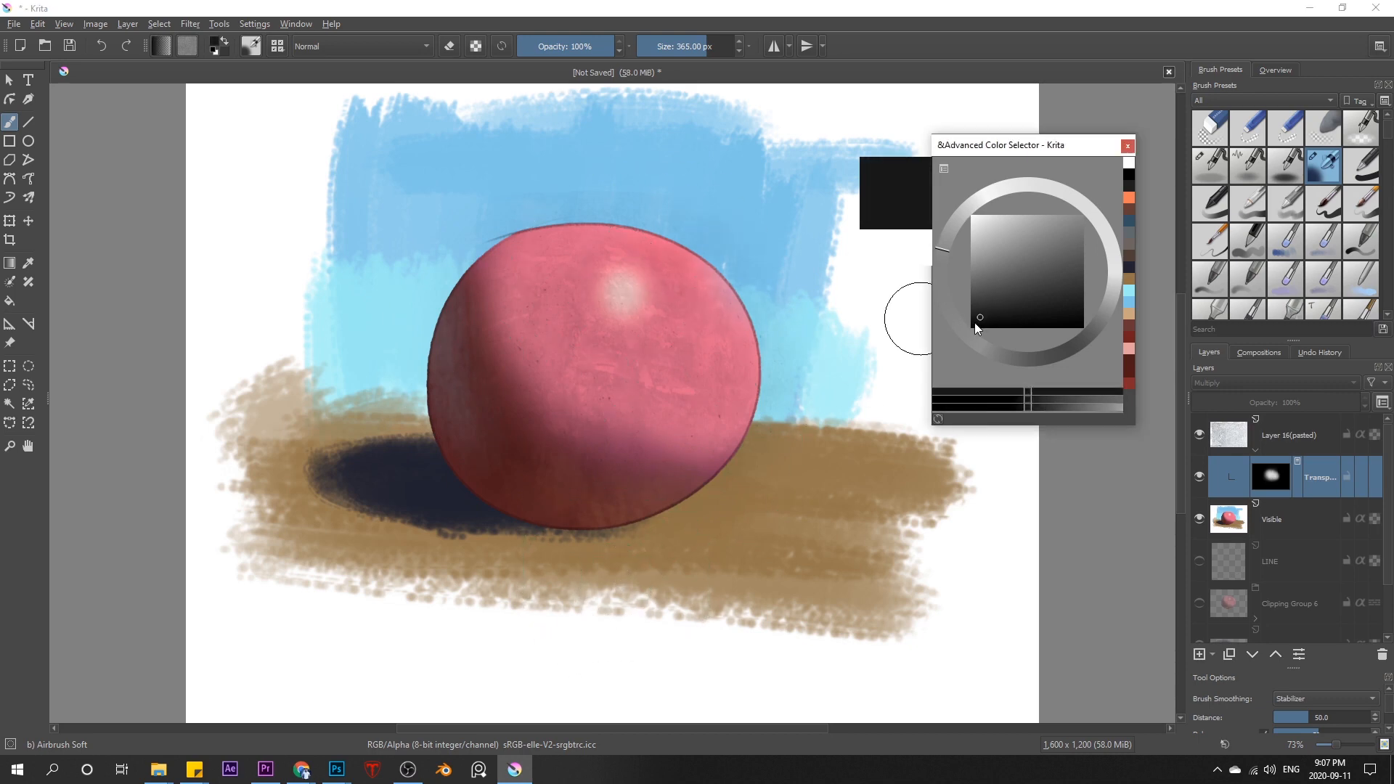
pyautogui.press('[')
pyautogui.press('[')
pyautogui.press('[')
pyautogui.press('[')
pyautogui.press('[')
pyautogui.press('[')
pyautogui.press('[')
pyautogui.press('[')
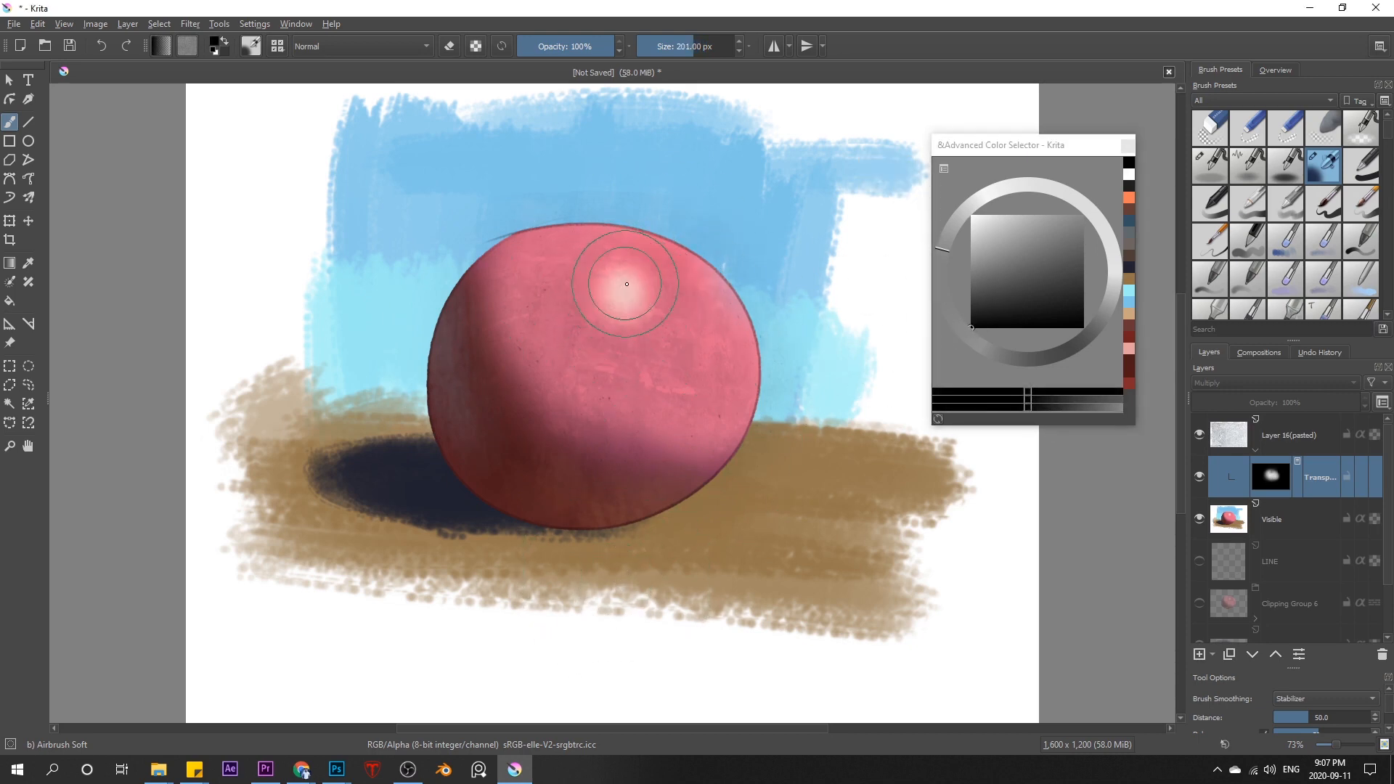
pyautogui.press('[')
pyautogui.press('[')
pyautogui.press('[')
pyautogui.press('[')
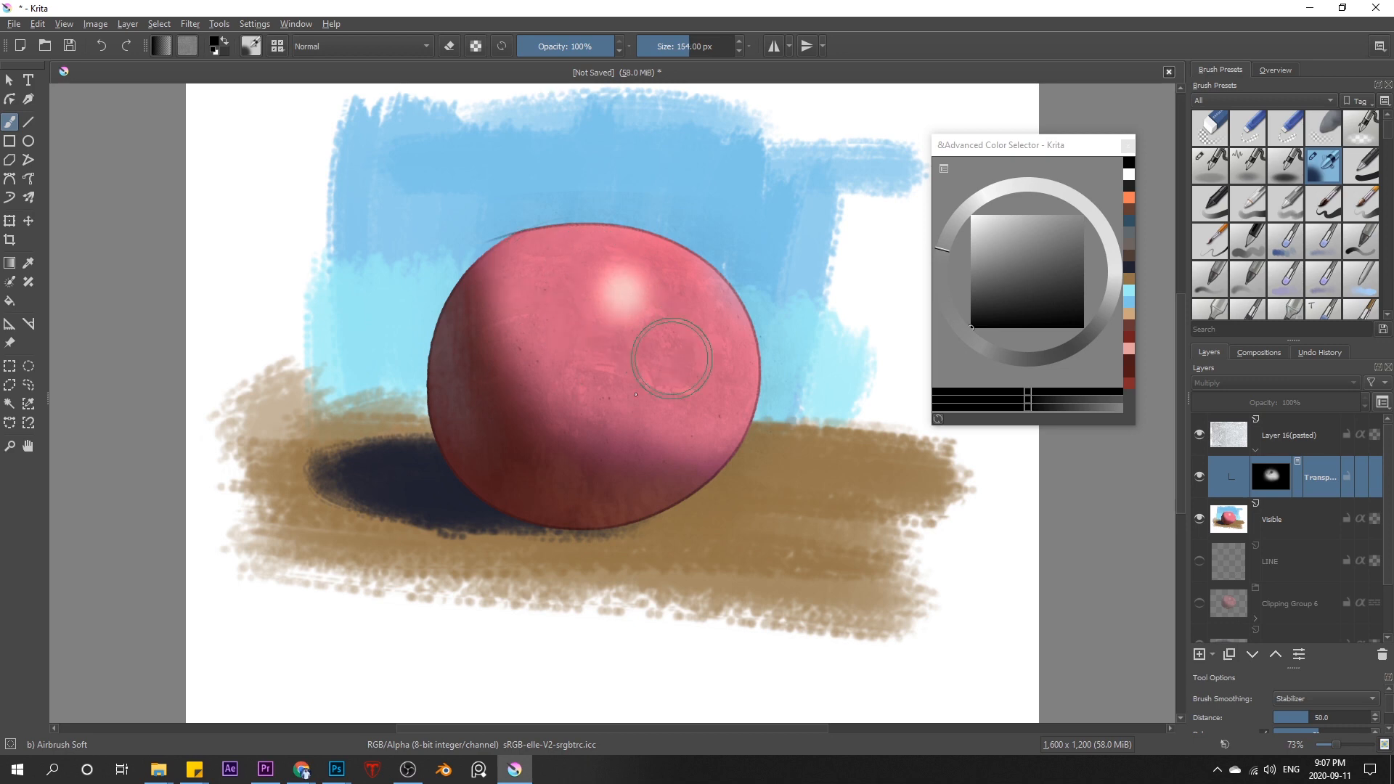